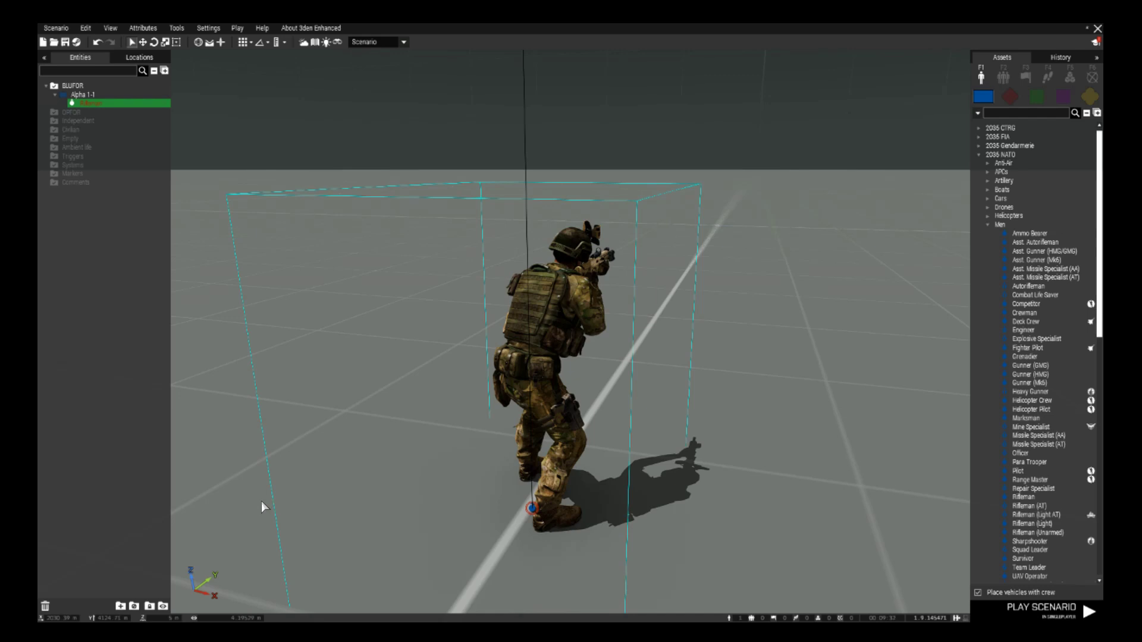
right_drag(630, 533, 733, 538)
key(w)
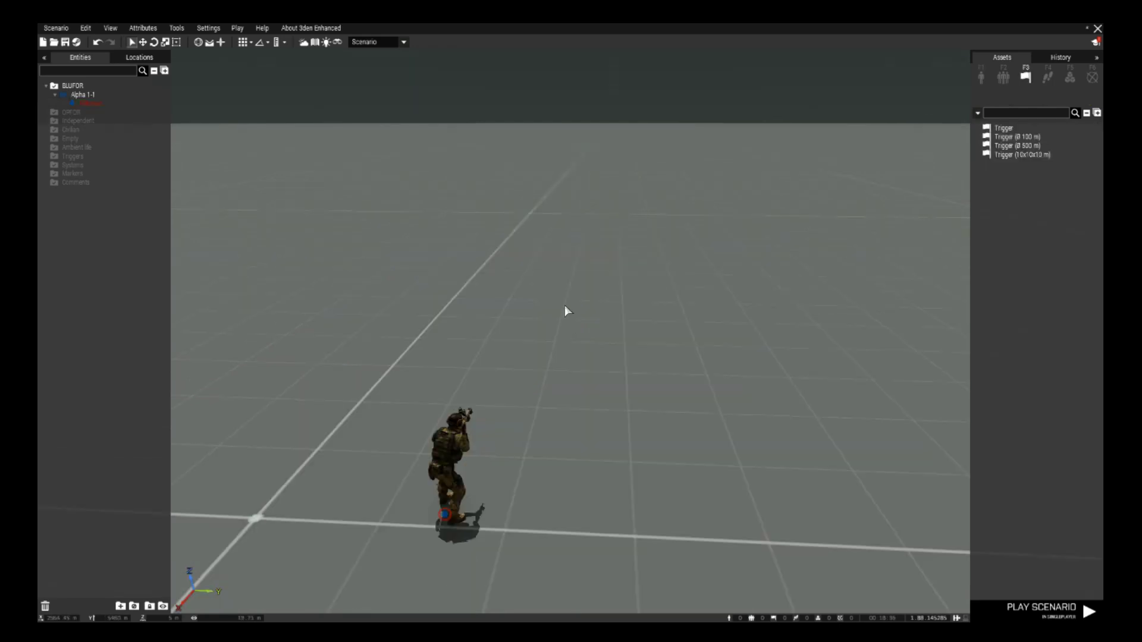
right_drag(565, 305, 577, 336)
key(a)
key(s)
key(w)
key(s)
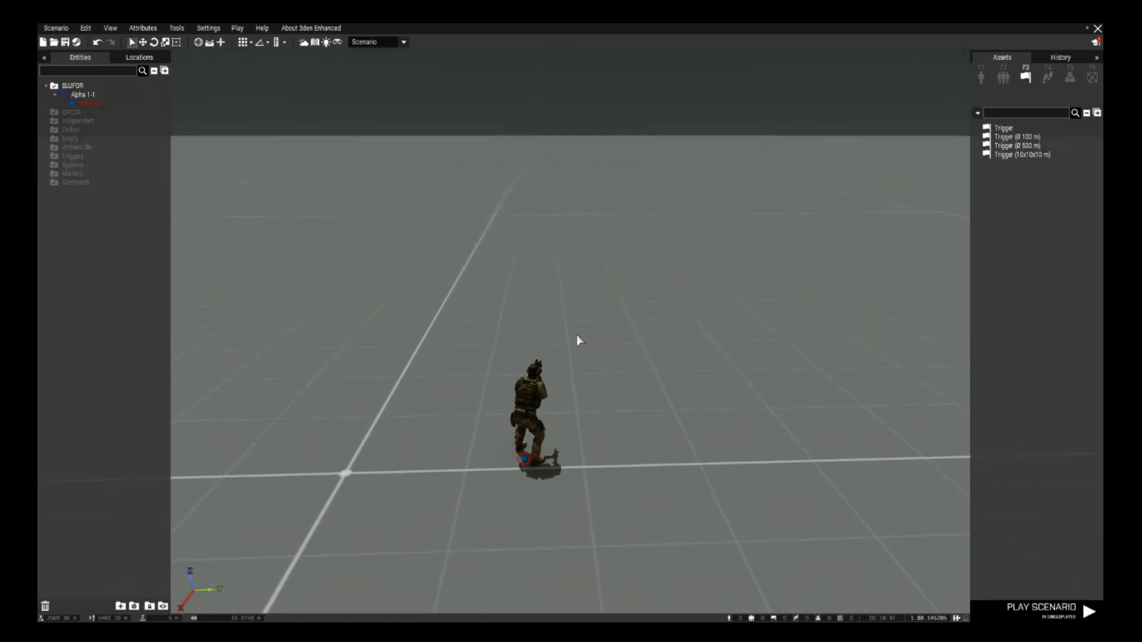
Place a Create Task module from the Intel systems on the ground beyond the rifleman
click(1069, 78)
click(979, 207)
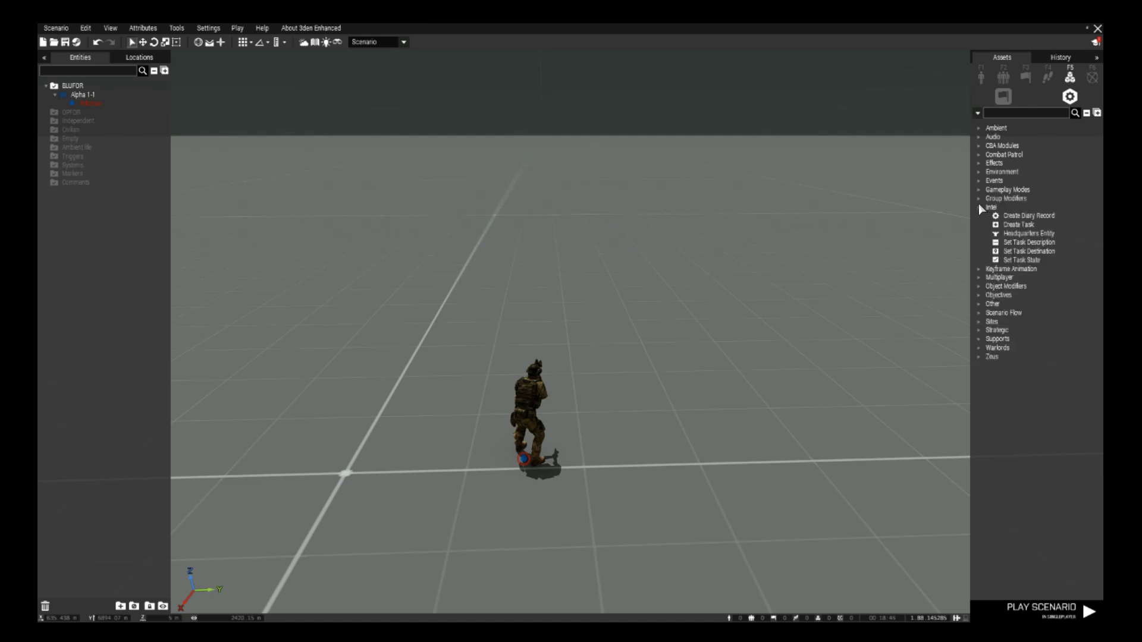
click(1015, 225)
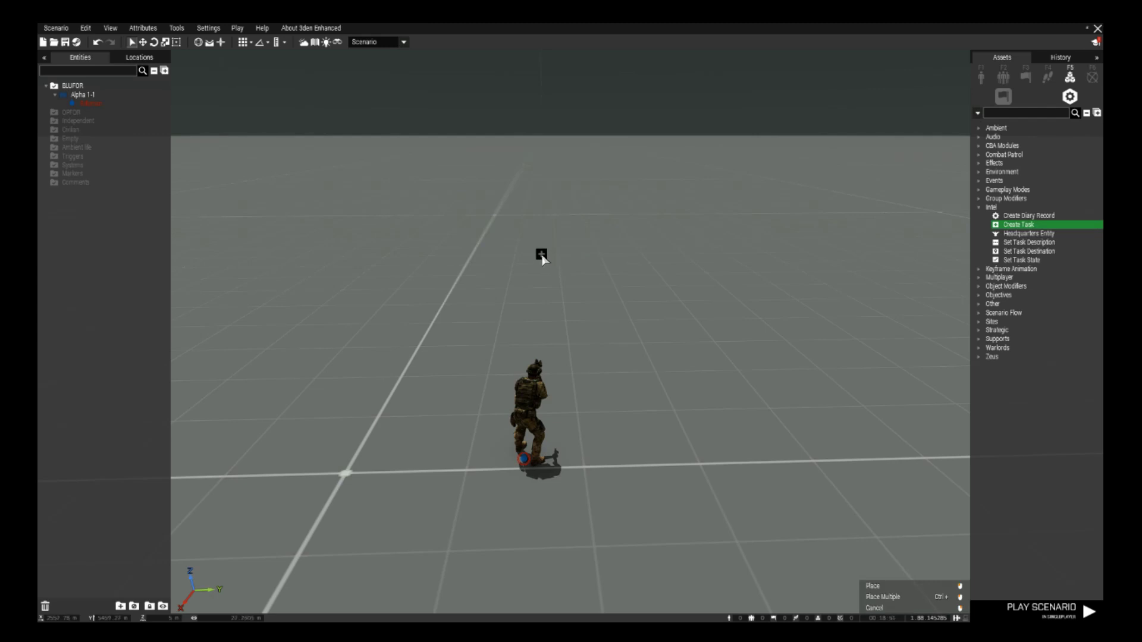
click(541, 256)
Set the Create Task module's owner to BLUFOR and its task ID to task1
double_click(541, 256)
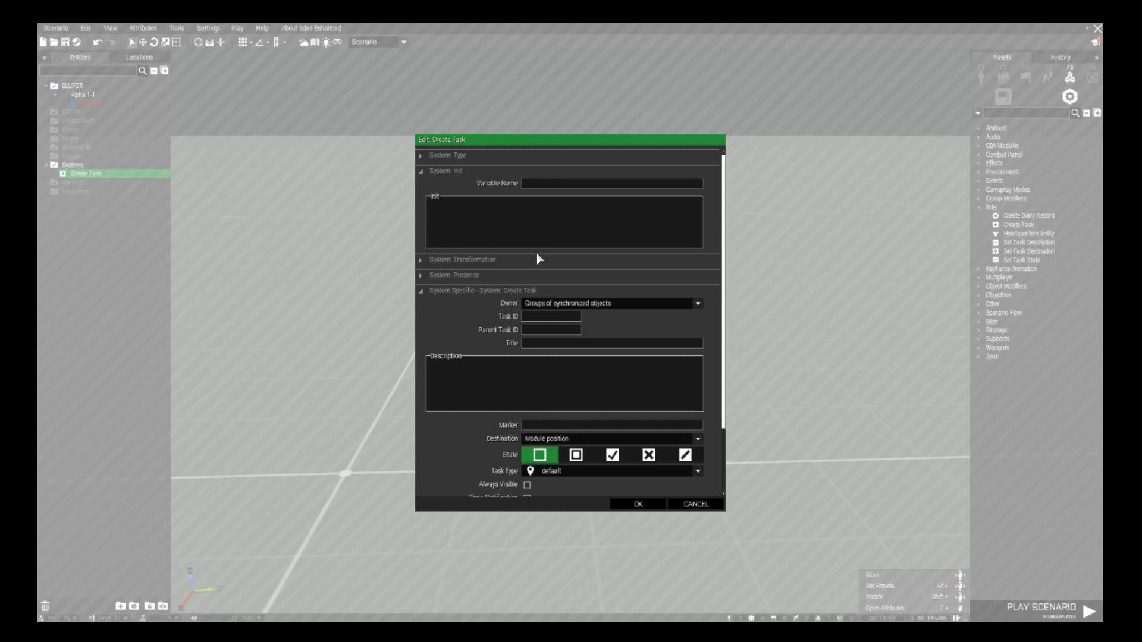
click(623, 308)
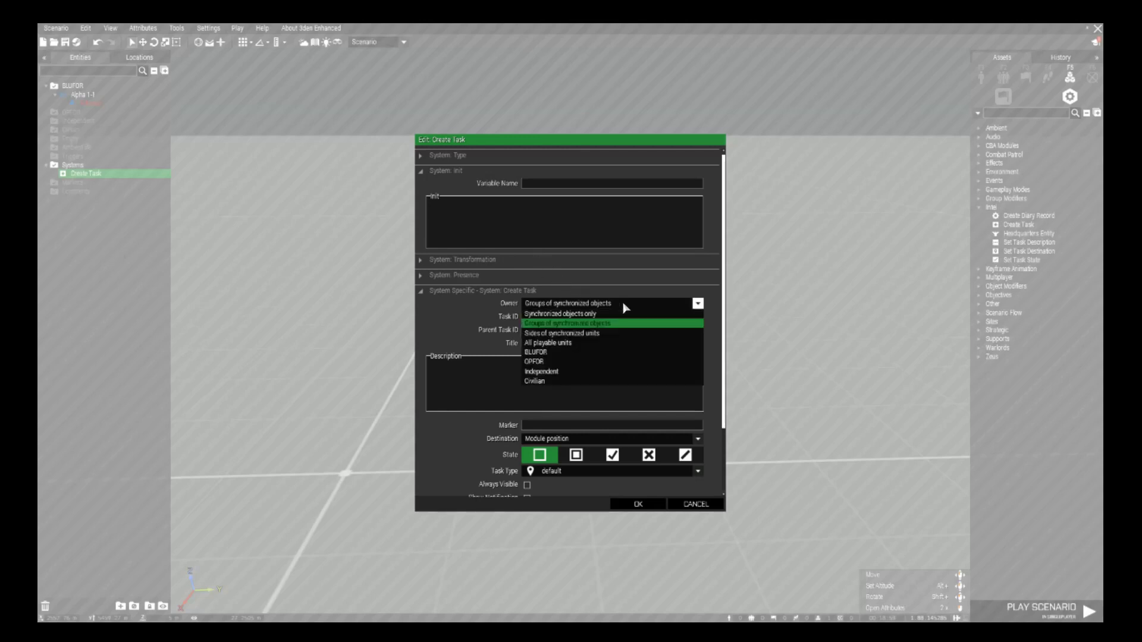
click(607, 352)
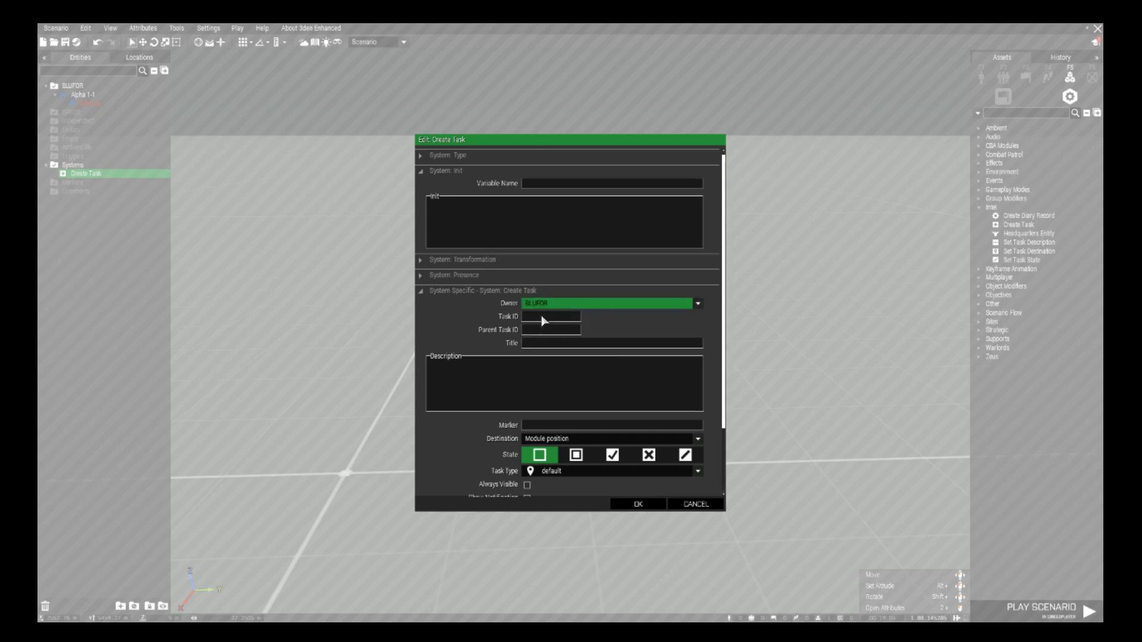
text(task)
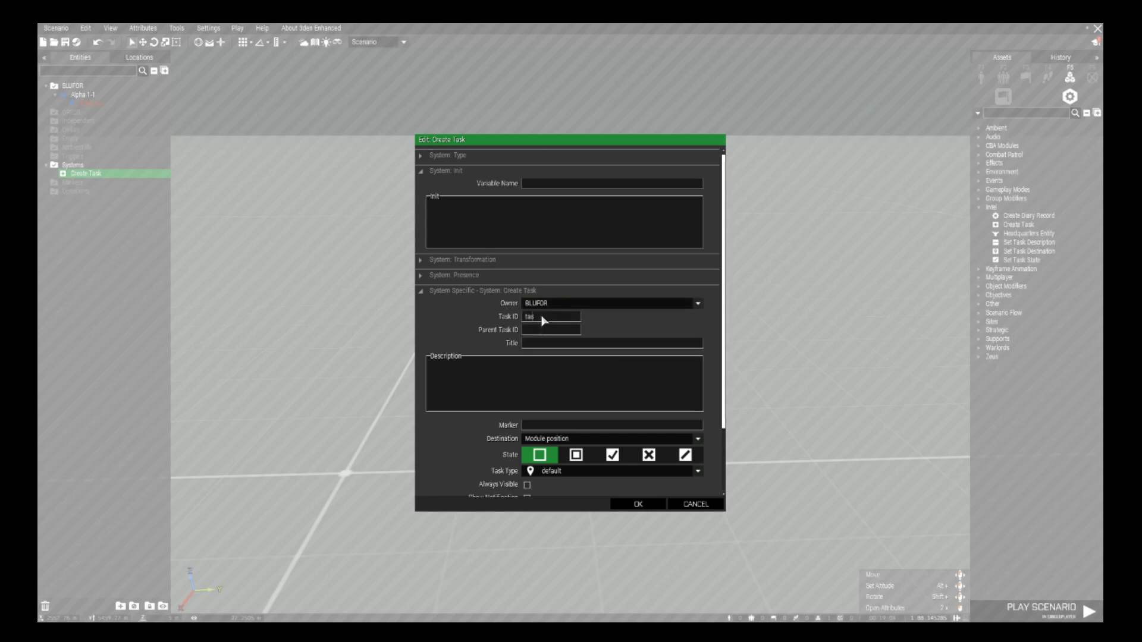
text(1)
Title the task "move", describe it as "move here", and set its state to Assigned
click(554, 343)
text(mo)
key(Tab)
text(move here)
click(576, 456)
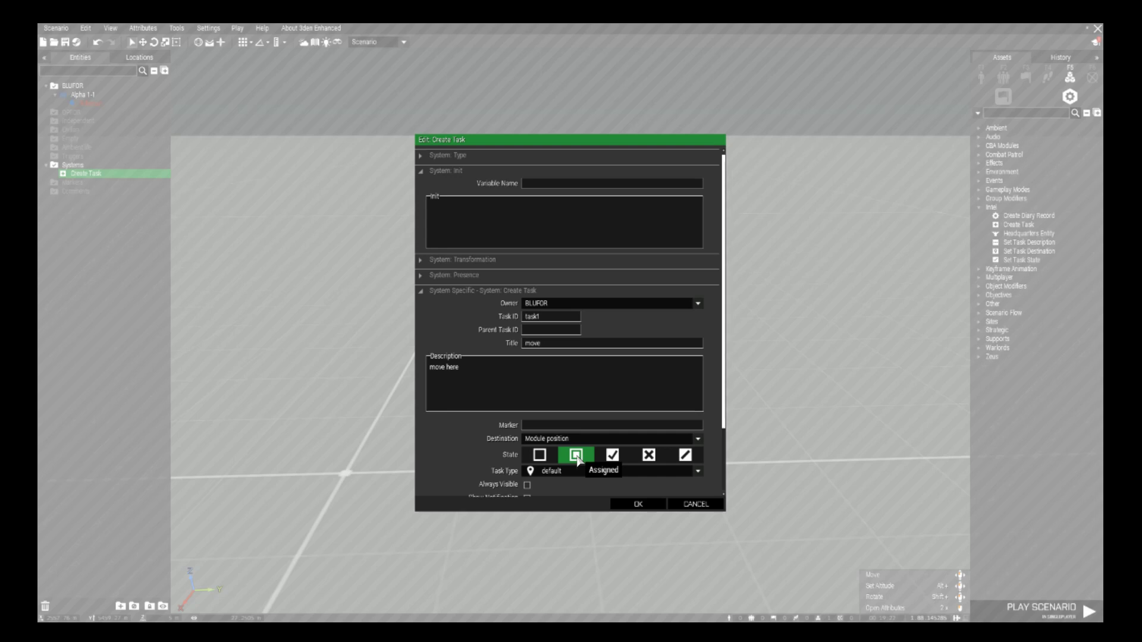
click(635, 505)
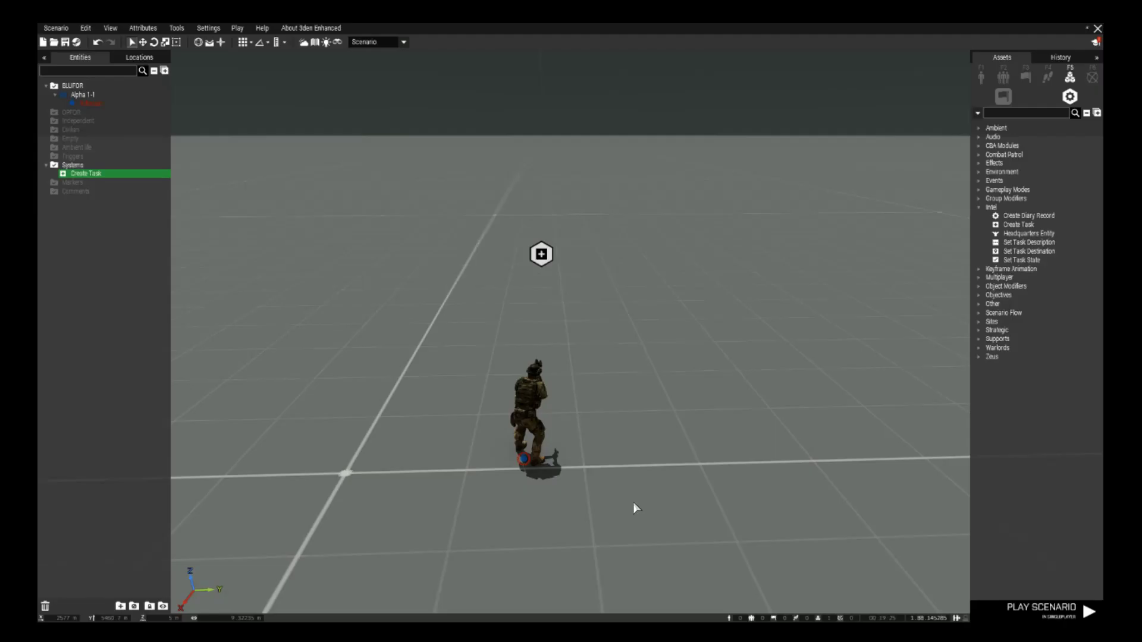
Place a plain trigger between the rifleman and the Create Task module, sized 3 m in A, B and C
click(1026, 77)
click(1005, 128)
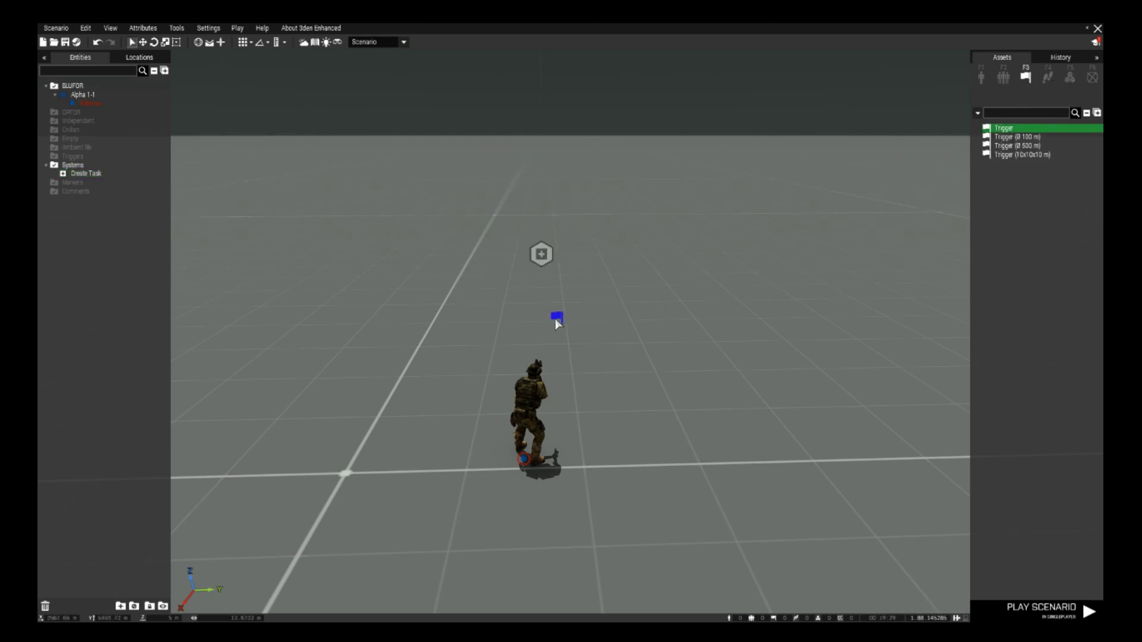
click(540, 329)
double_click(540, 327)
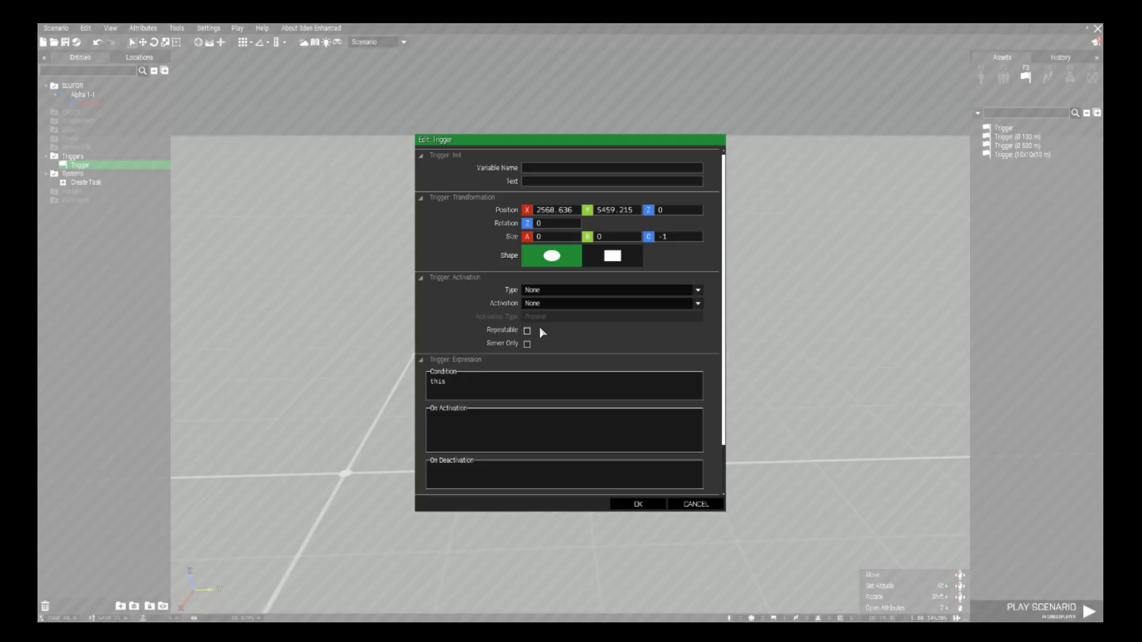
drag(555, 237, 513, 235)
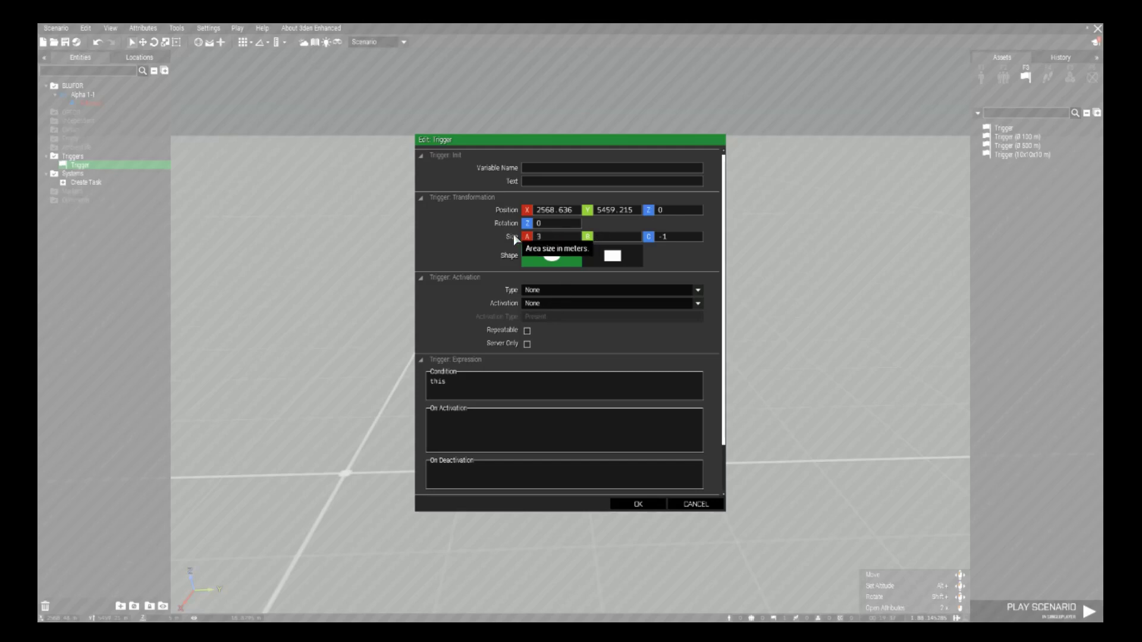
key(BackSpace)
key(BackSpace)
text(3)
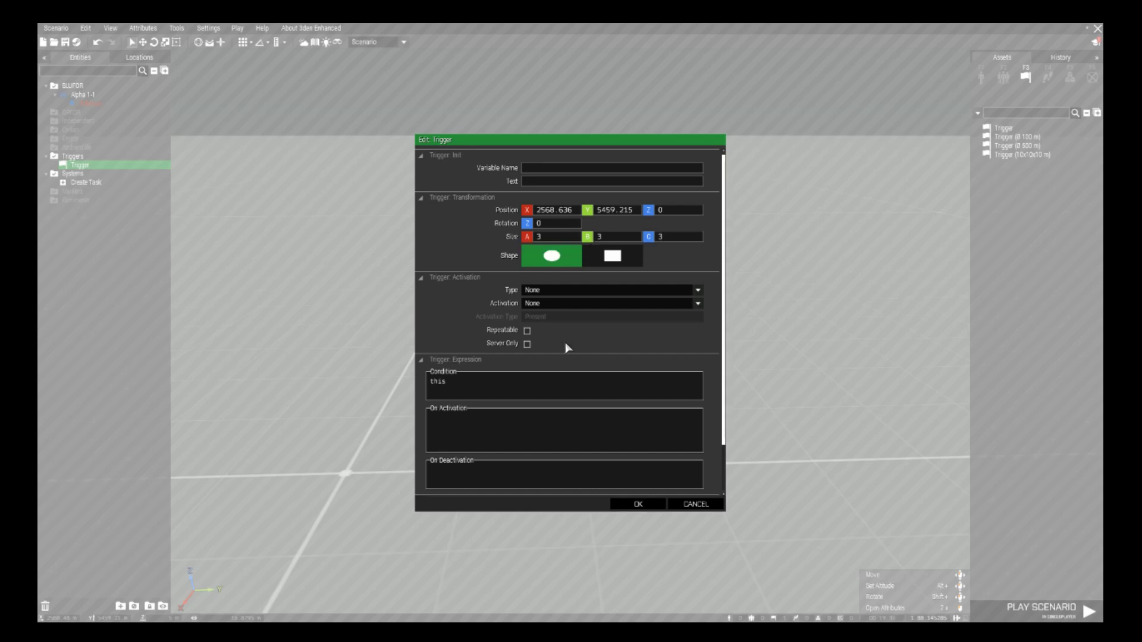
Make the trigger activate for BLUFOR and accept its attributes
click(552, 304)
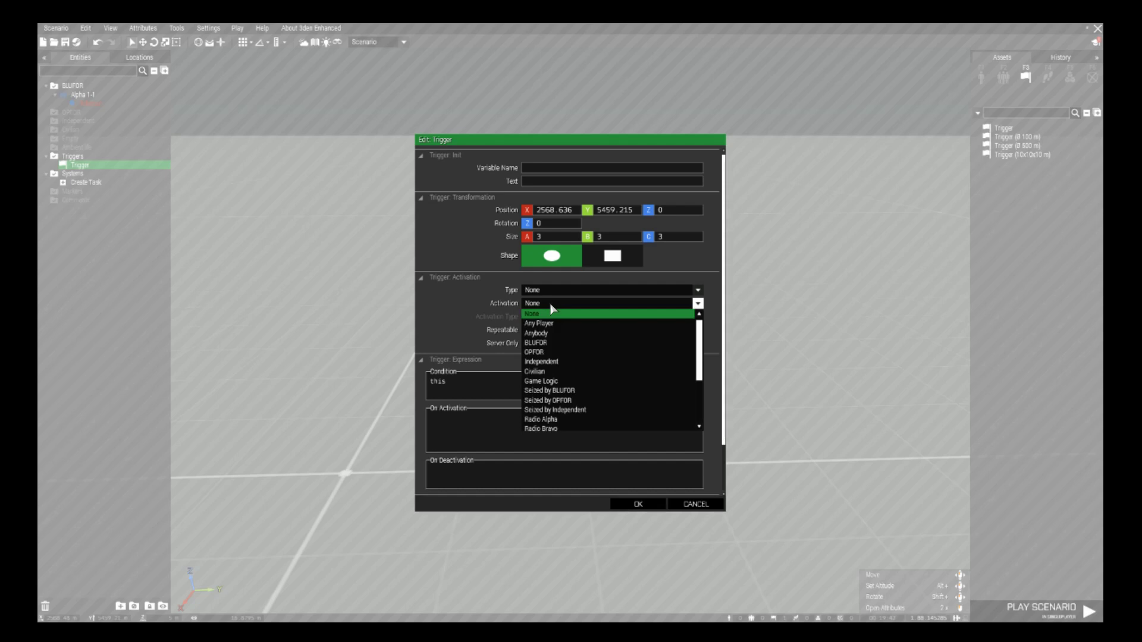
click(547, 335)
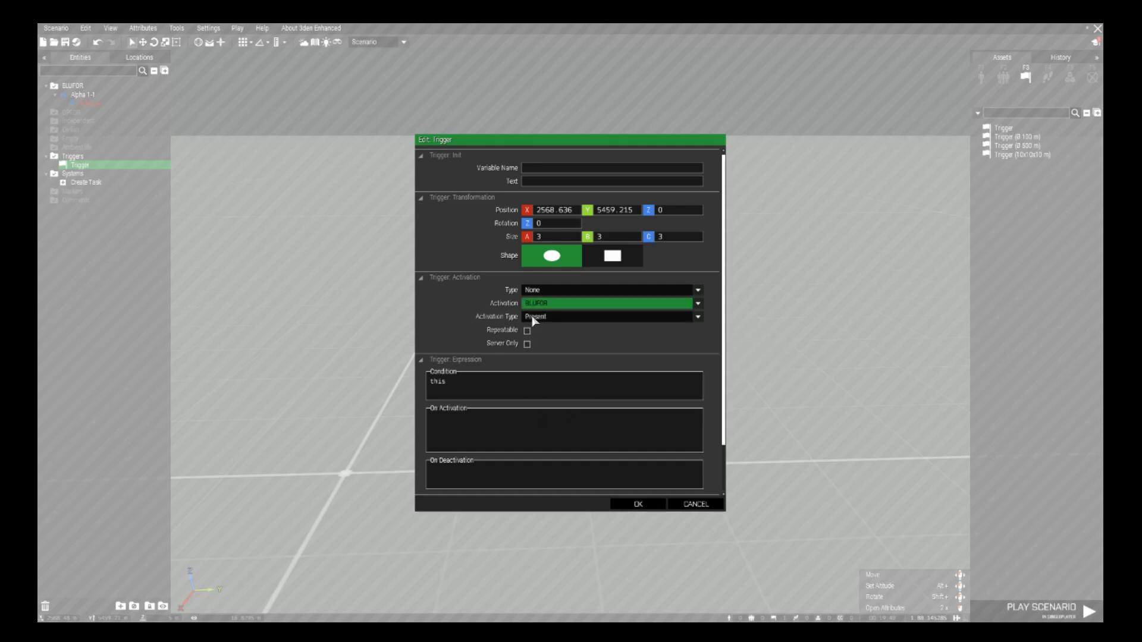
click(637, 506)
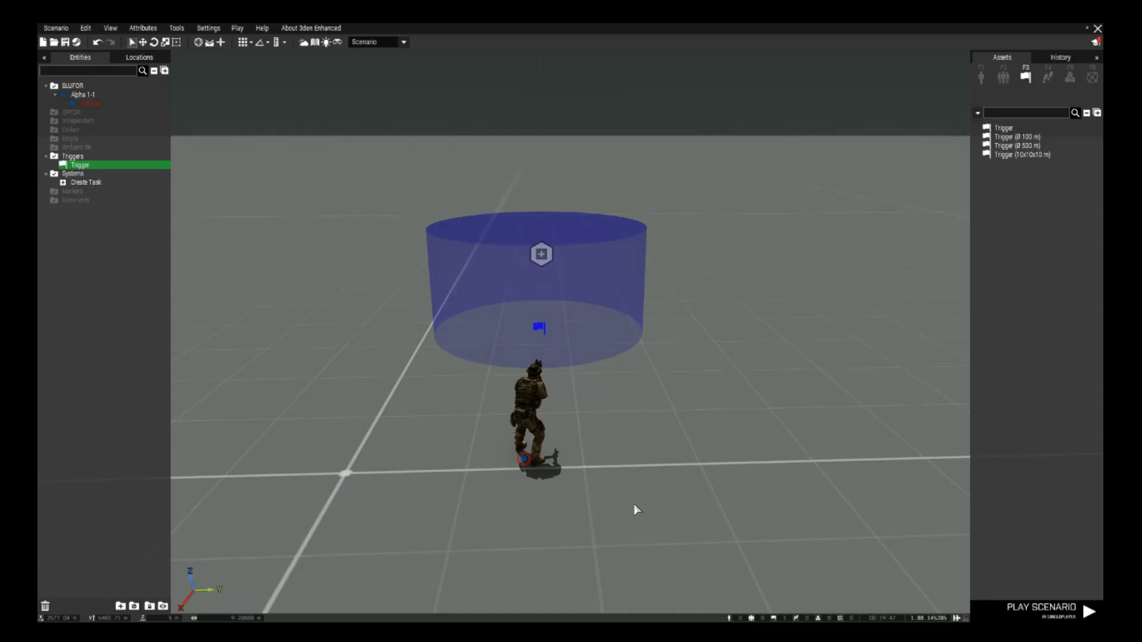
Sync the trigger to the Create Task module, and shift the module slightly farther from the trigger
scroll(634, 505, up, 3)
right_drag(634, 506, 619, 541)
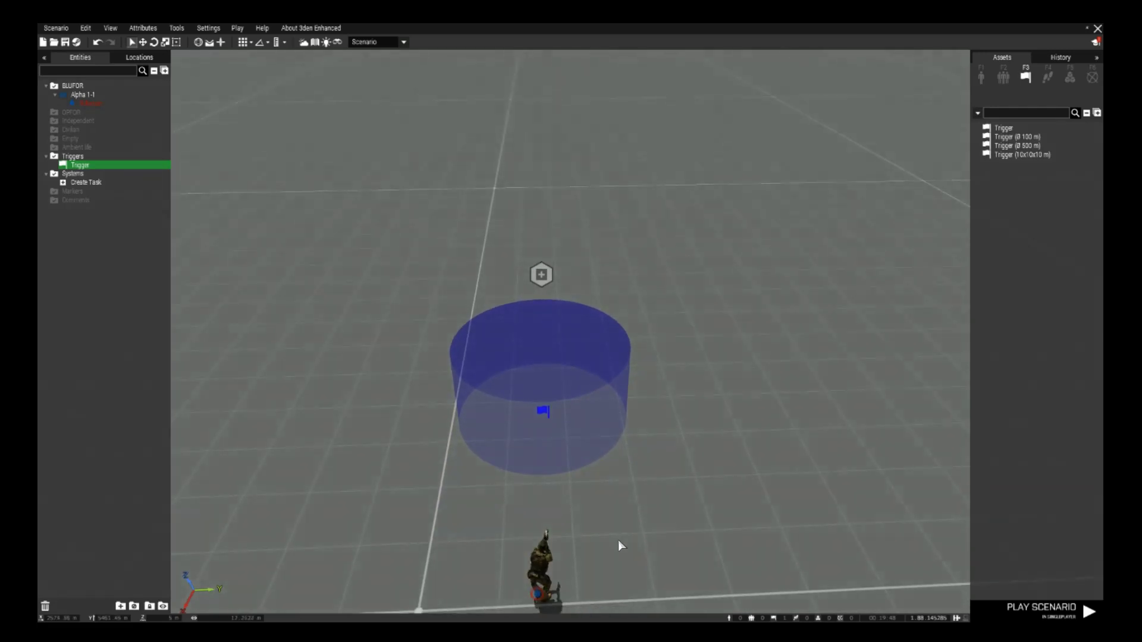
right_click(542, 410)
mouse_move(642, 416)
click(700, 423)
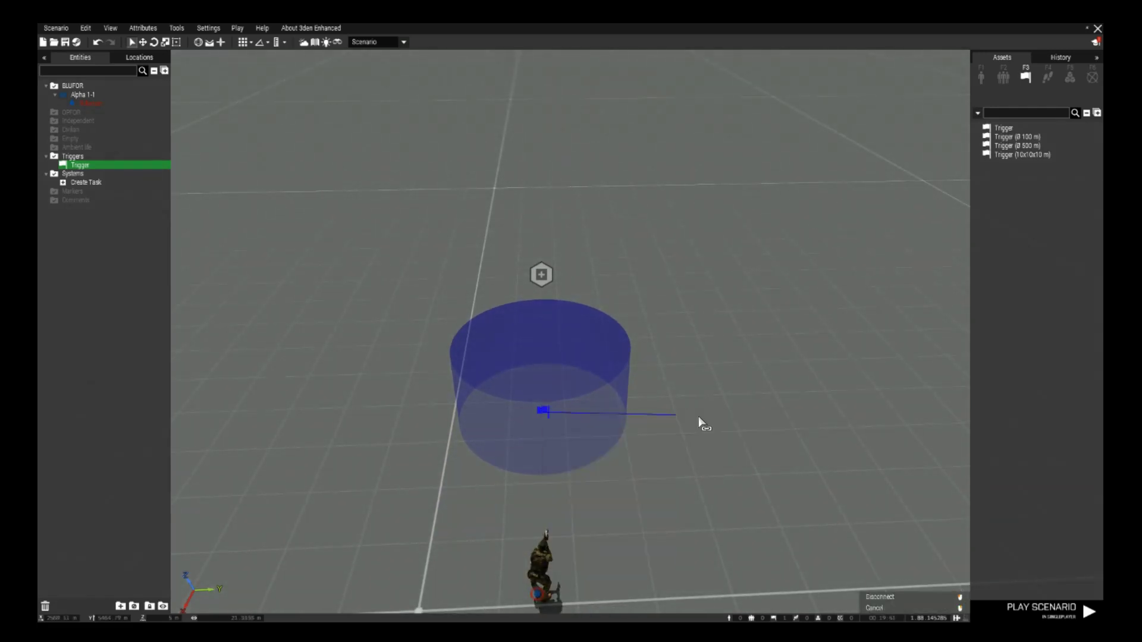
click(543, 278)
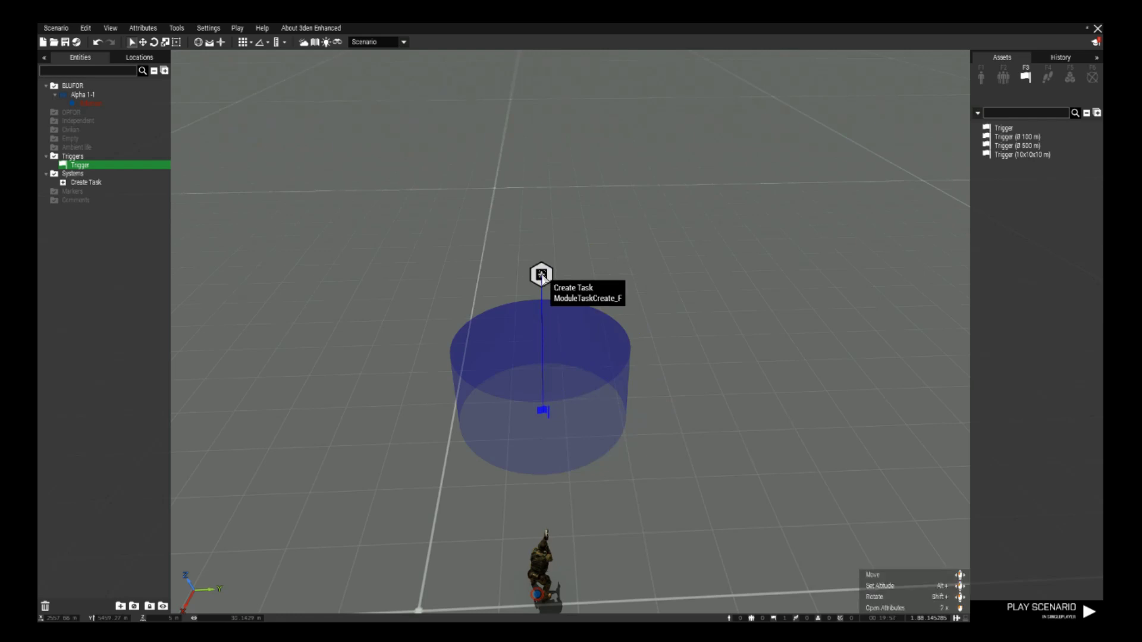
click(543, 277)
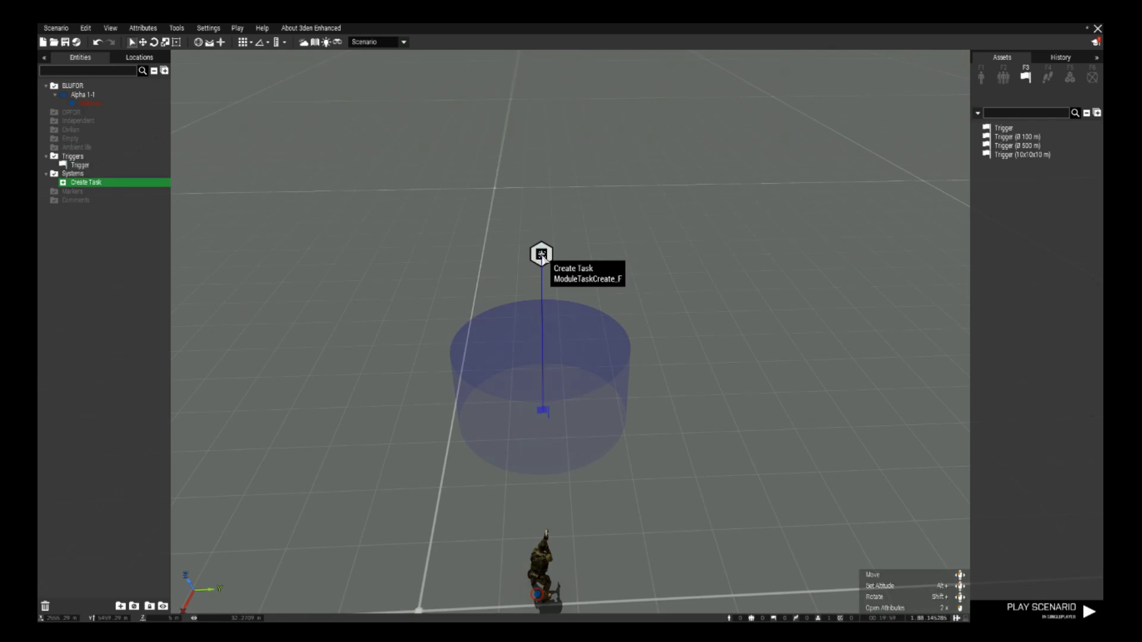
Place a Set Task State module beside the Create Task module and set its state to the check mark
scroll(543, 261, up, 2)
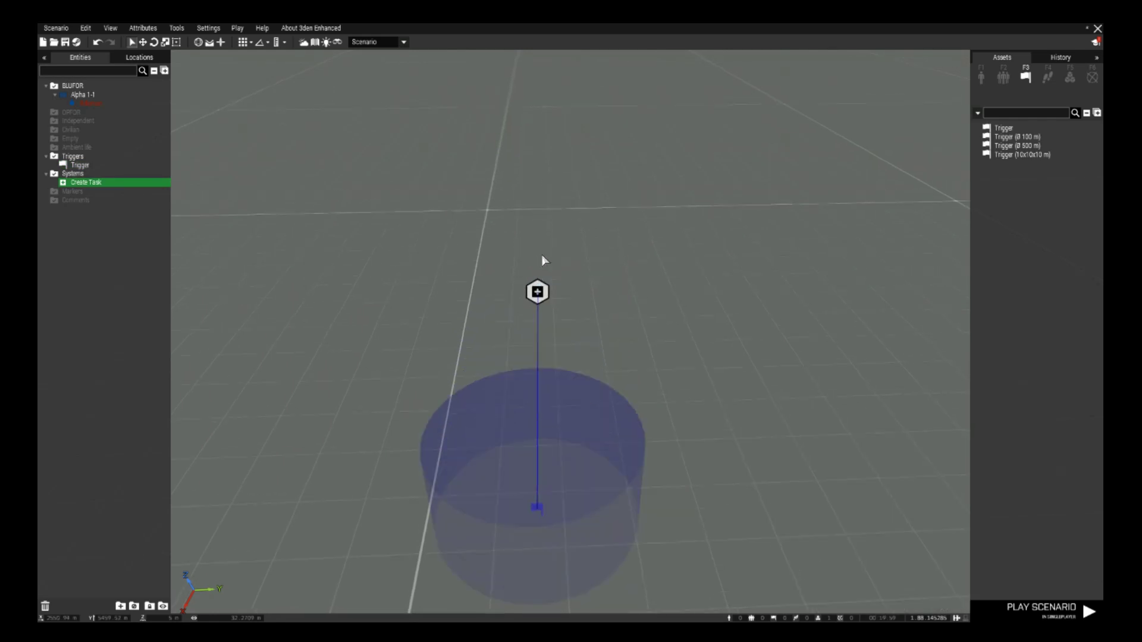
click(1069, 78)
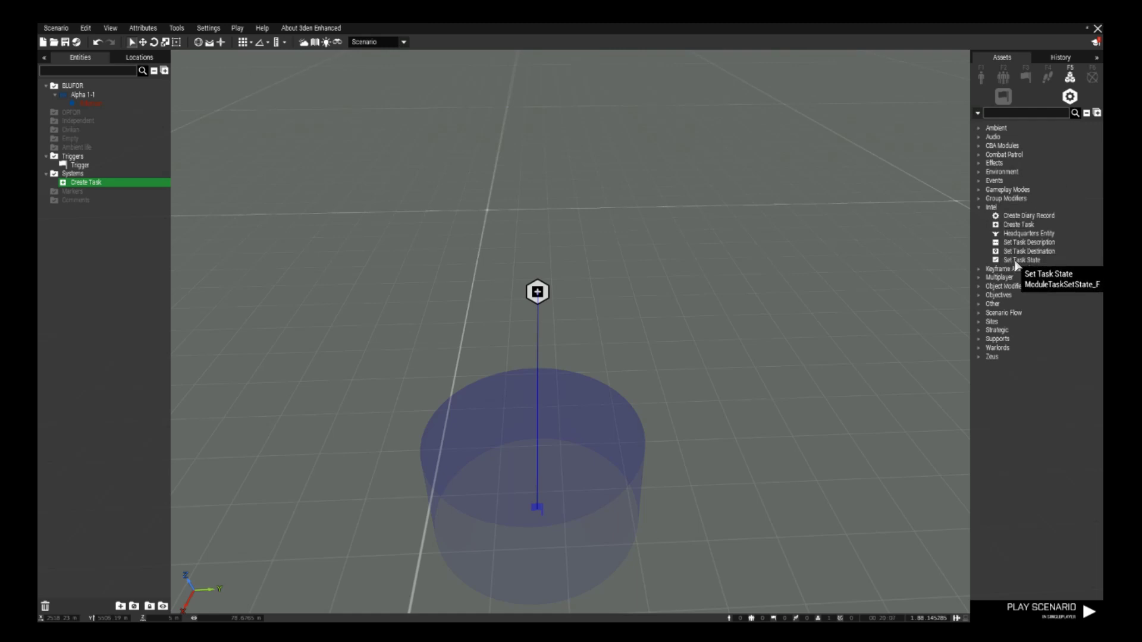
click(1014, 260)
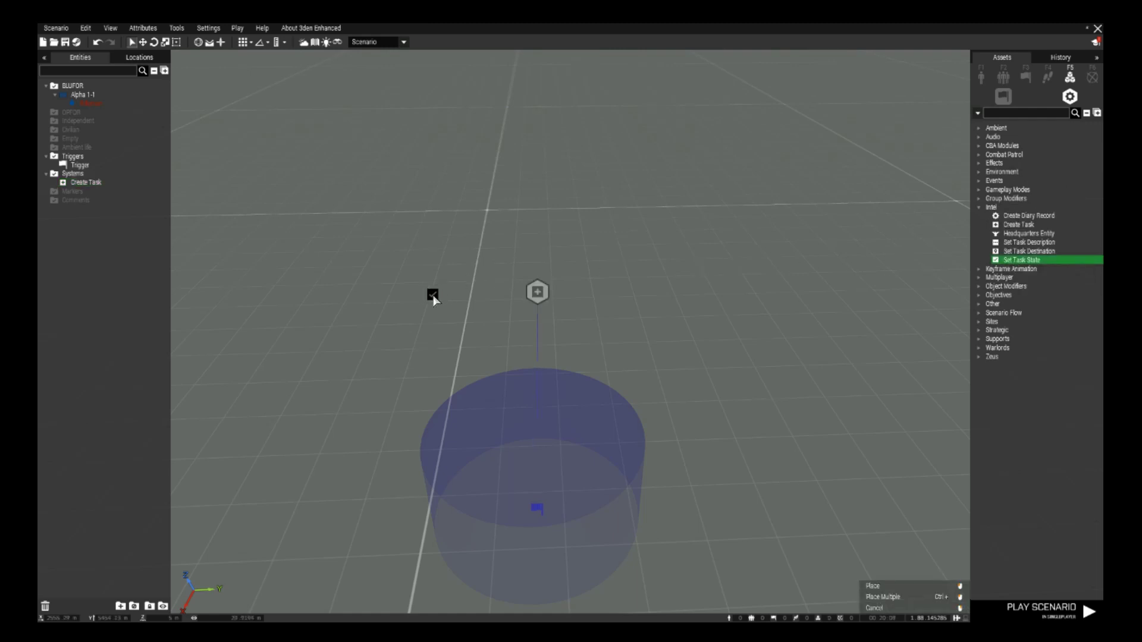
click(429, 295)
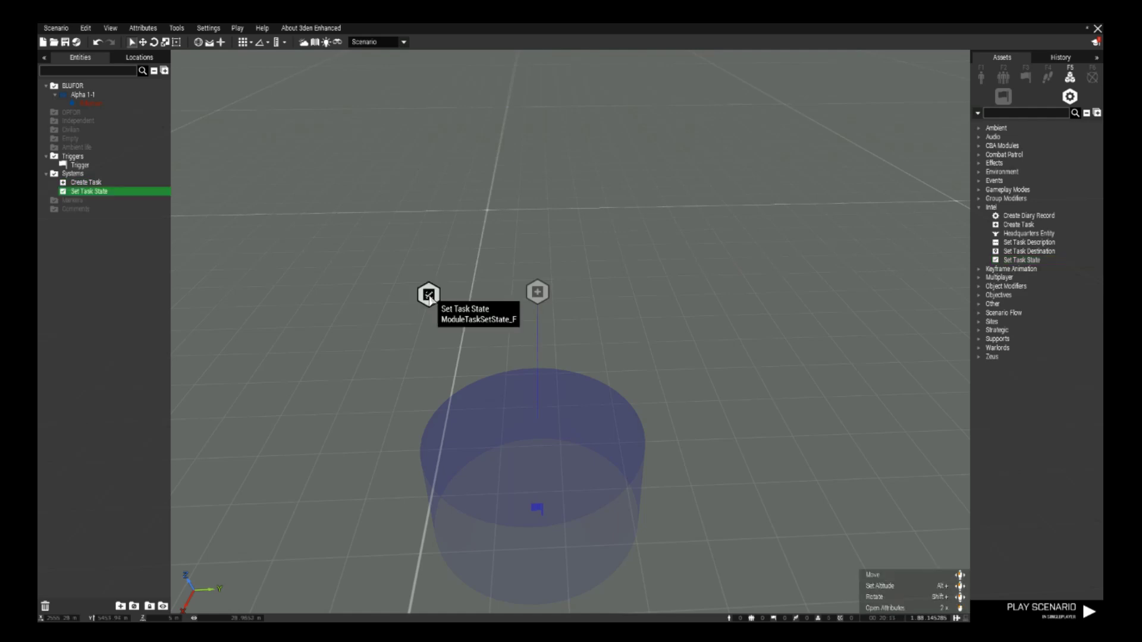
double_click(429, 294)
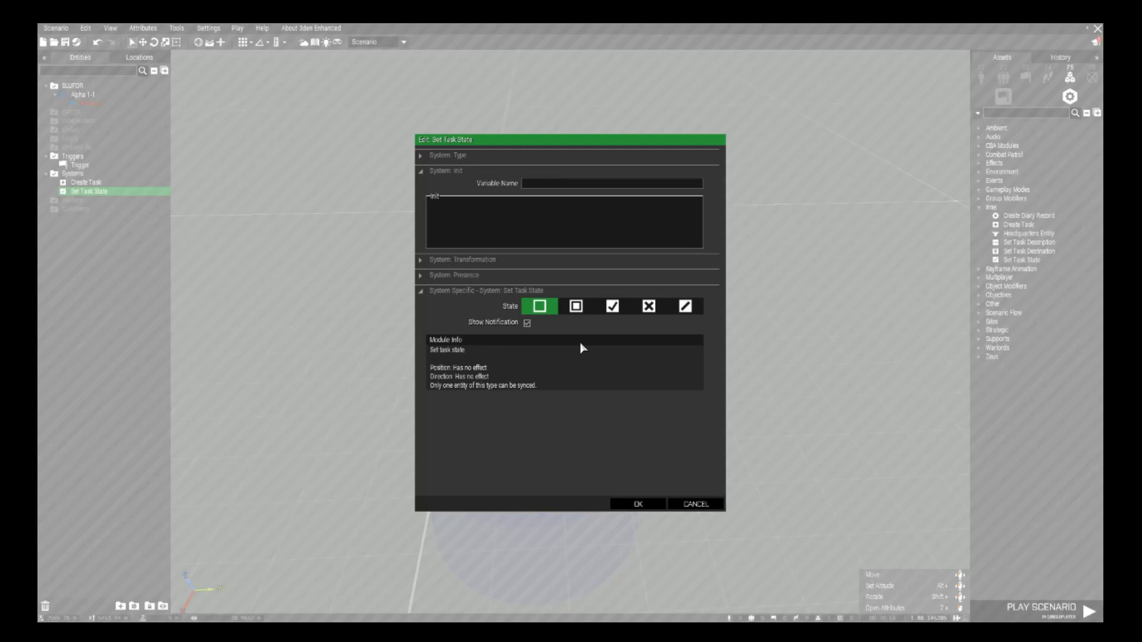
click(613, 307)
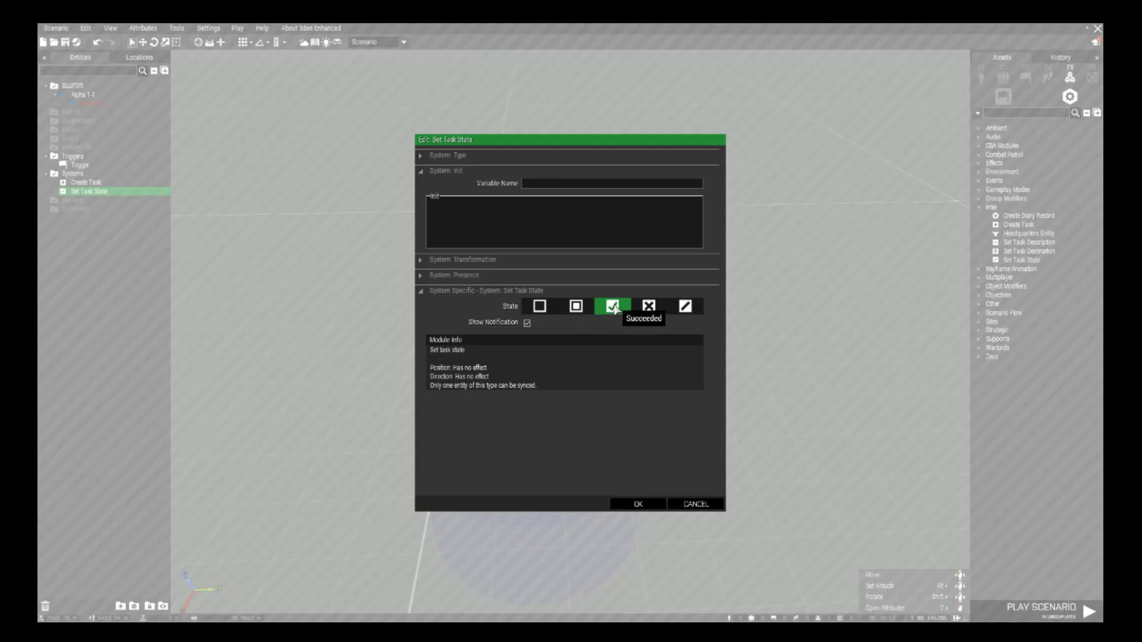
click(640, 504)
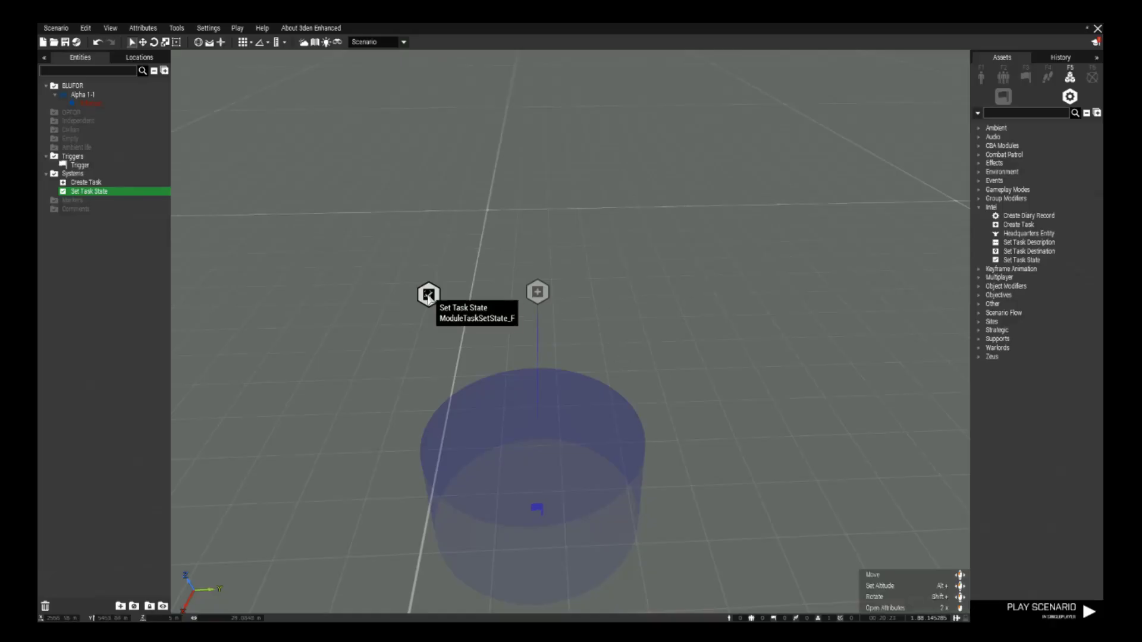
Sync the Set Task State module to the Create Task module
right_click(428, 295)
mouse_move(479, 300)
click(595, 299)
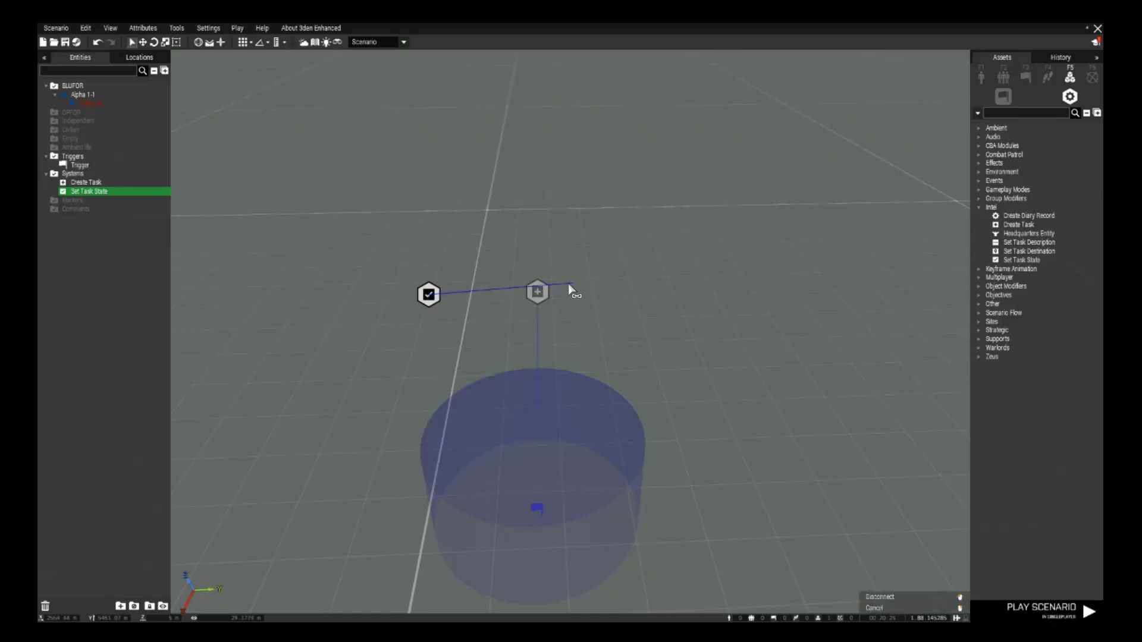
click(538, 293)
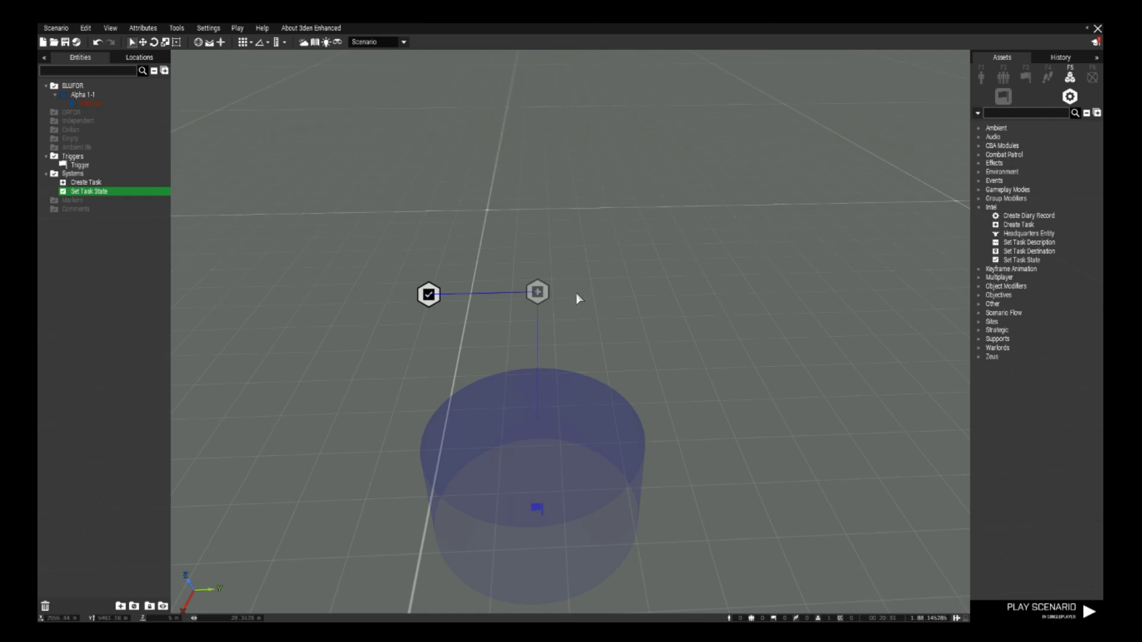
Place a second plain trigger near the Set Task State module, sized 3 m in A, B and C
click(1026, 77)
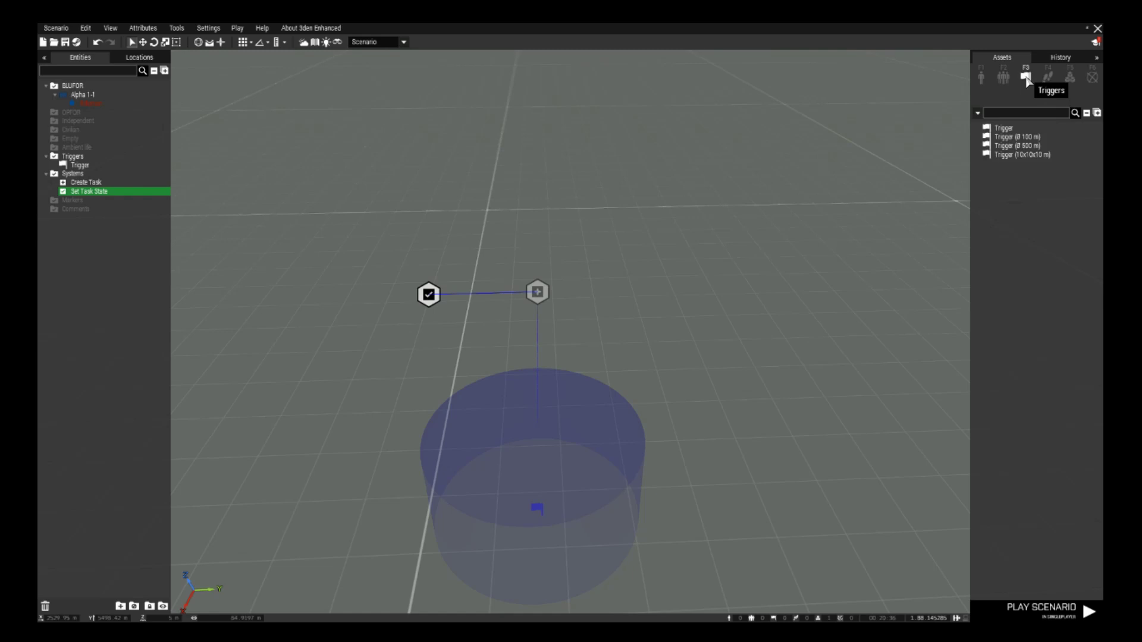
click(1004, 128)
click(456, 334)
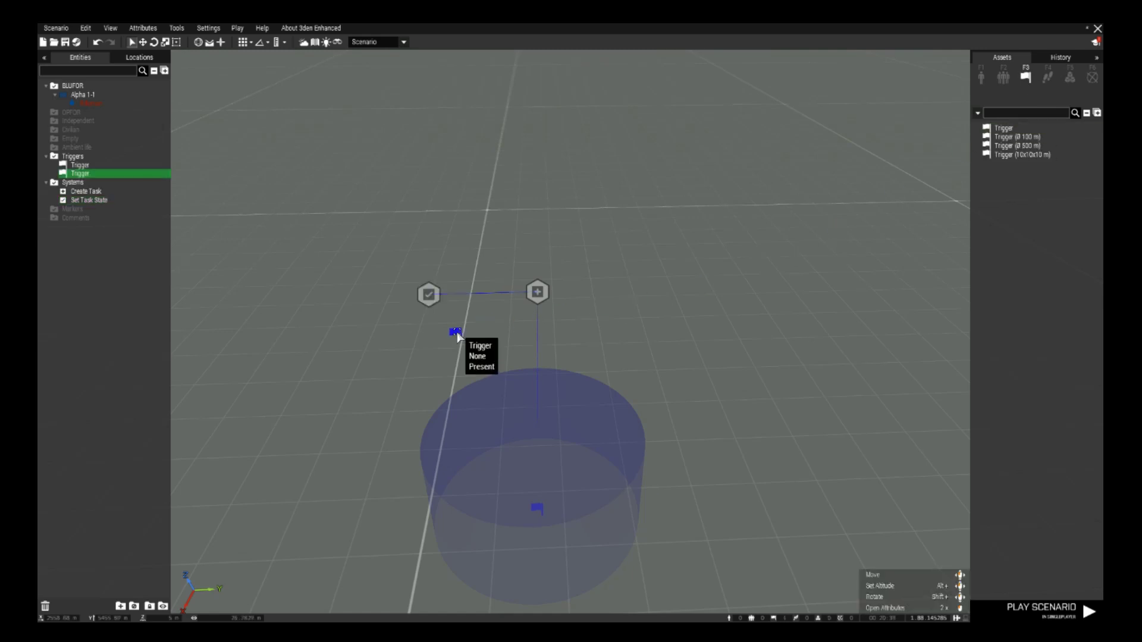
double_click(457, 331)
drag(548, 234, 494, 235)
text(3)
key(Tab)
text(3)
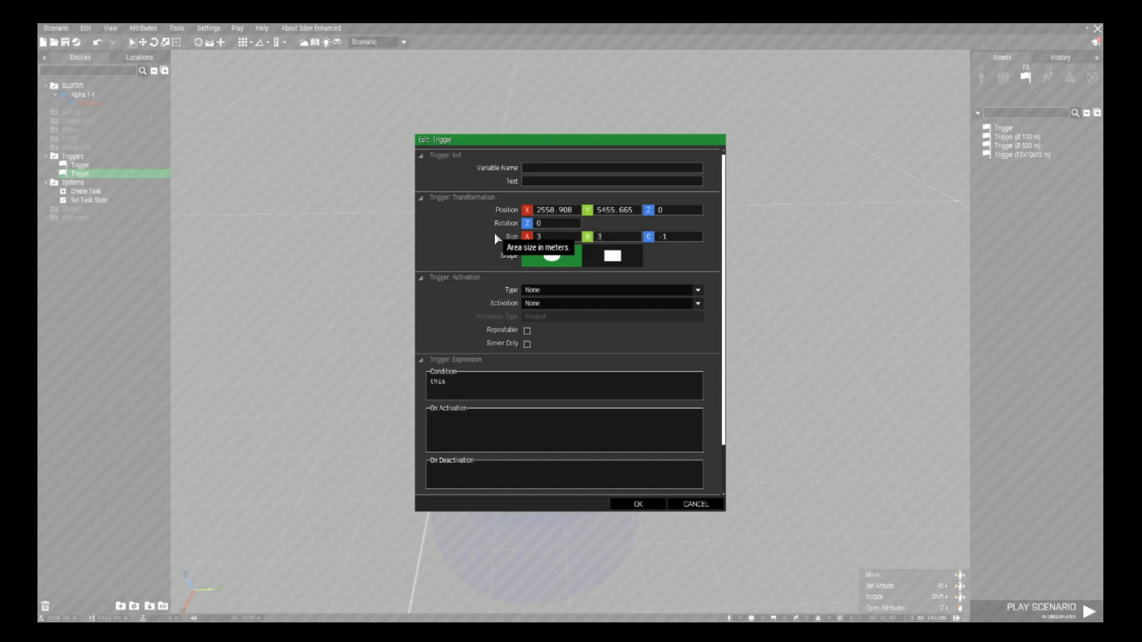
key(Tab)
text(3)
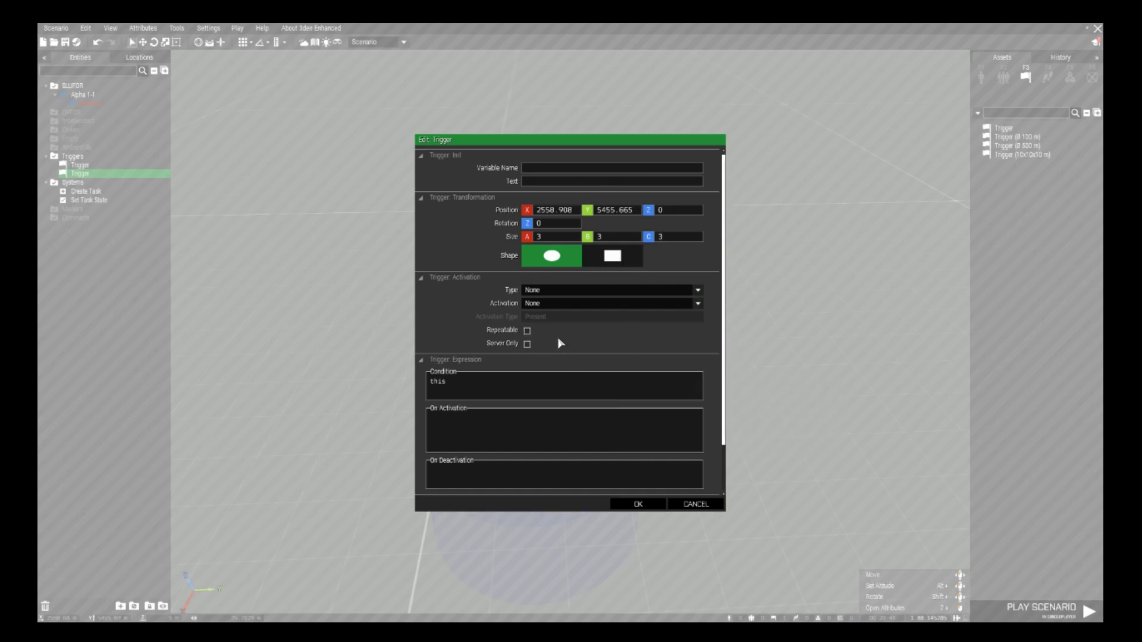
Set the second trigger's activation to BLUFOR and give it the variable name task1_complete
click(552, 305)
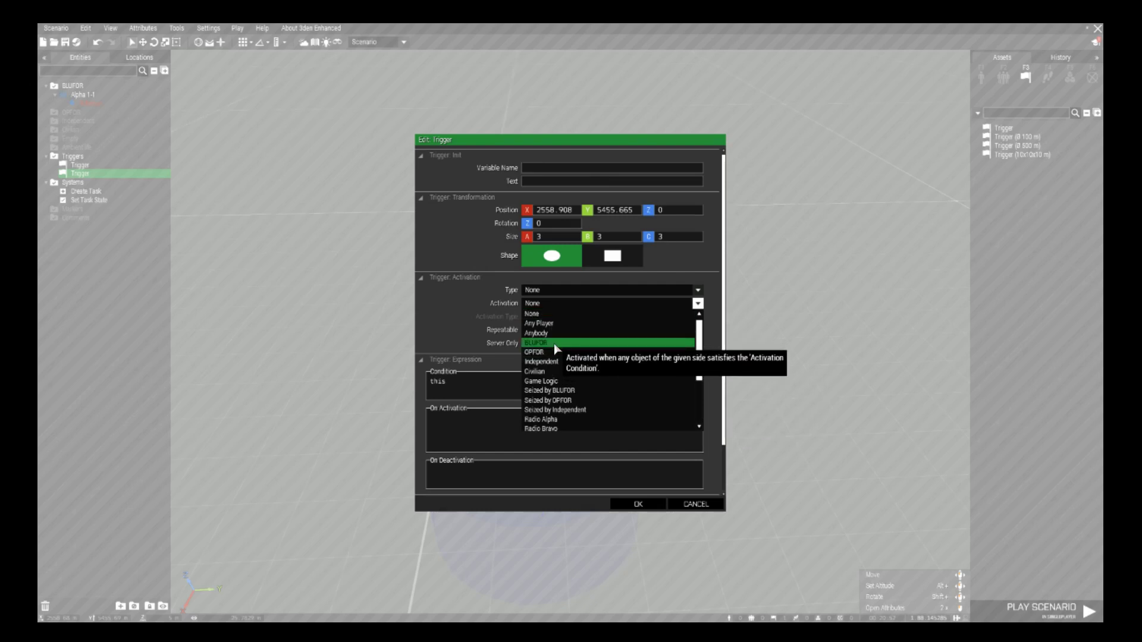
click(554, 342)
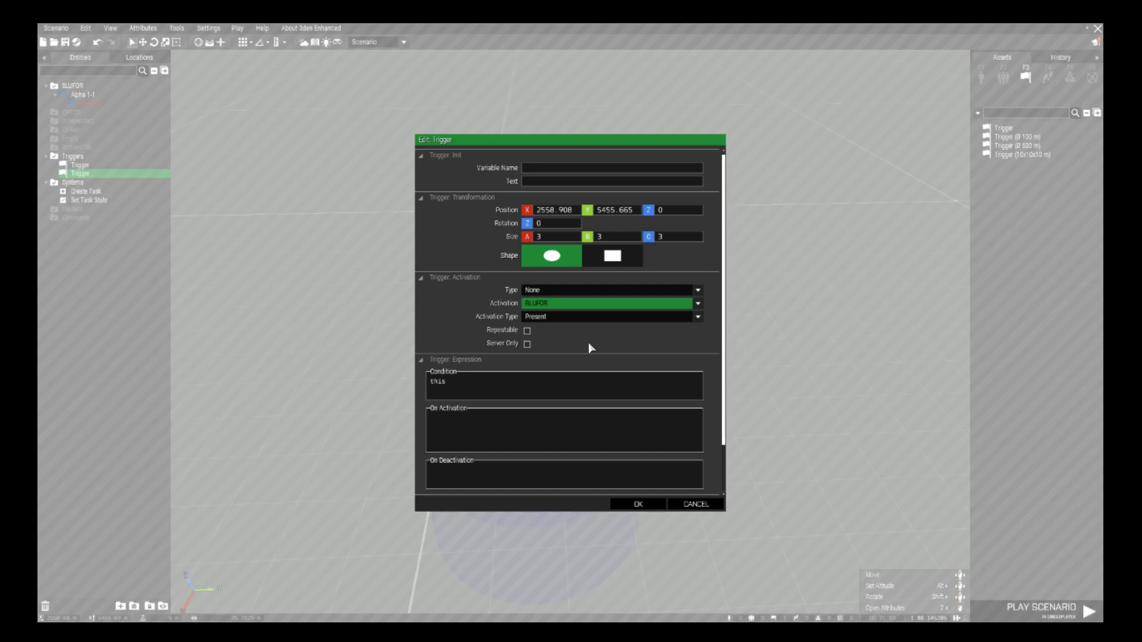
click(532, 169)
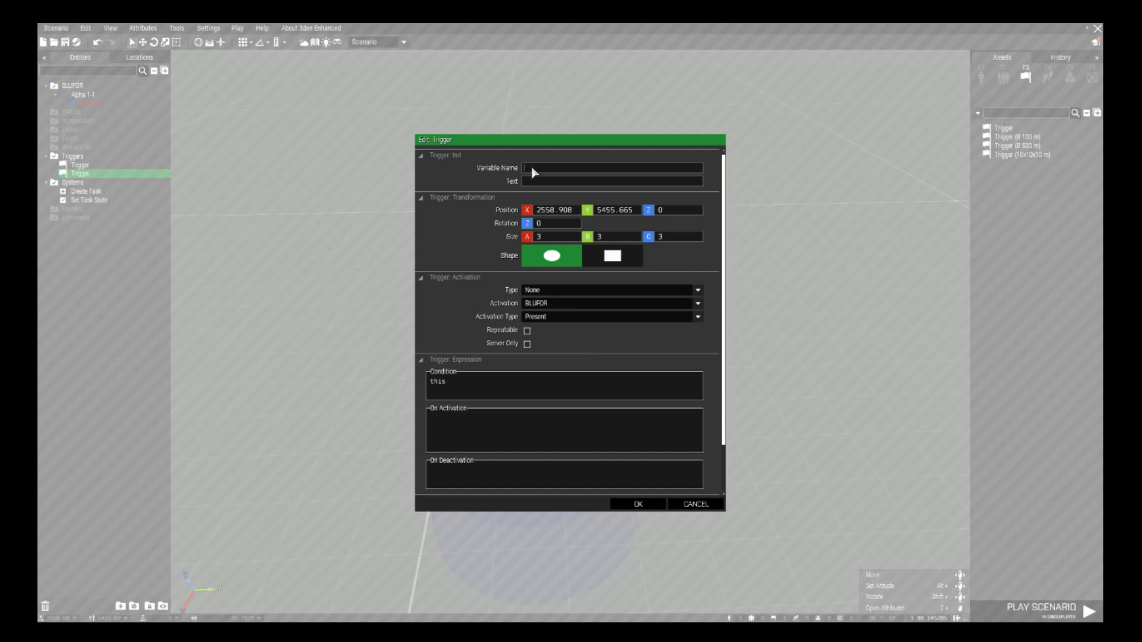
text(tas)
key(Tab)
click(640, 504)
Sync the task1_complete trigger to the Set Task State module and move the trigger onto the Create Task module
drag(459, 334, 537, 248)
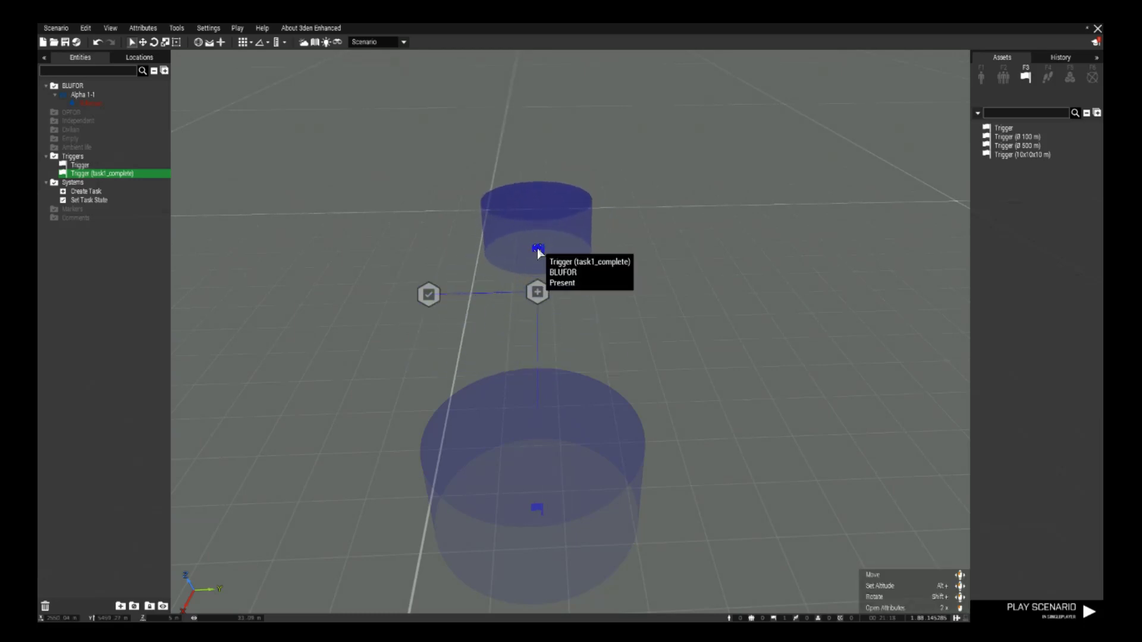
right_click(537, 248)
mouse_move(538, 250)
click(719, 251)
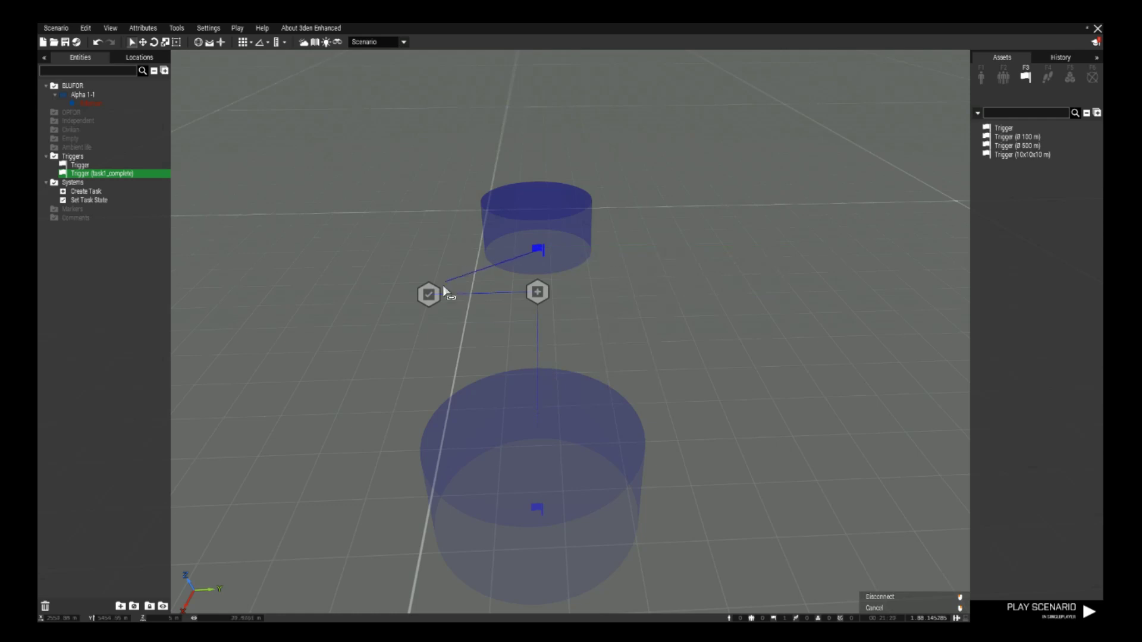
click(429, 297)
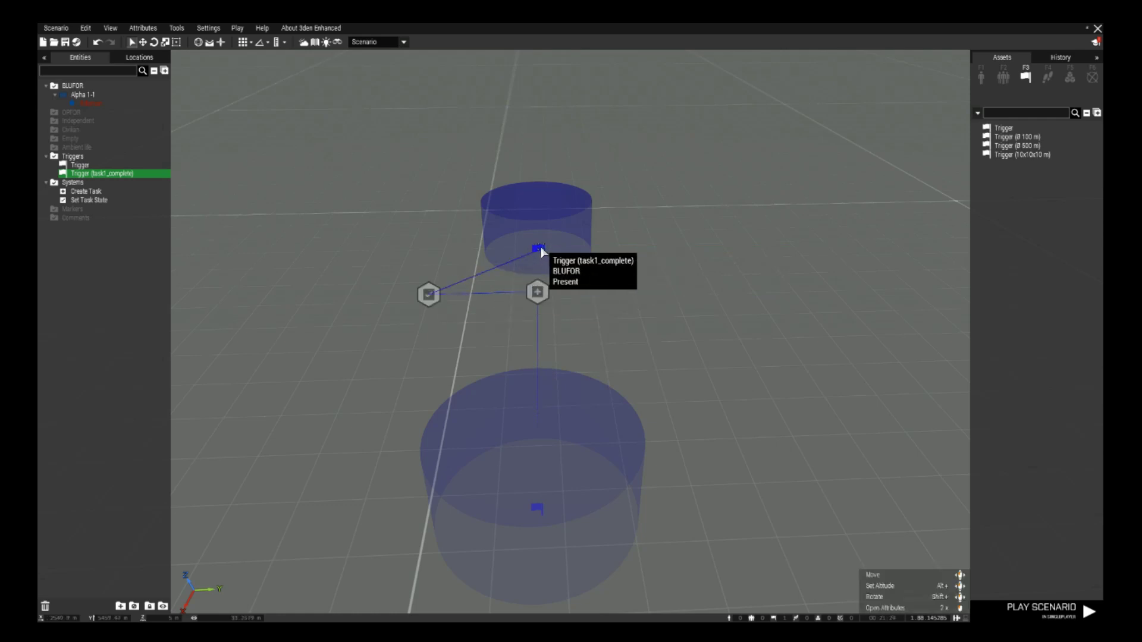
click(537, 293)
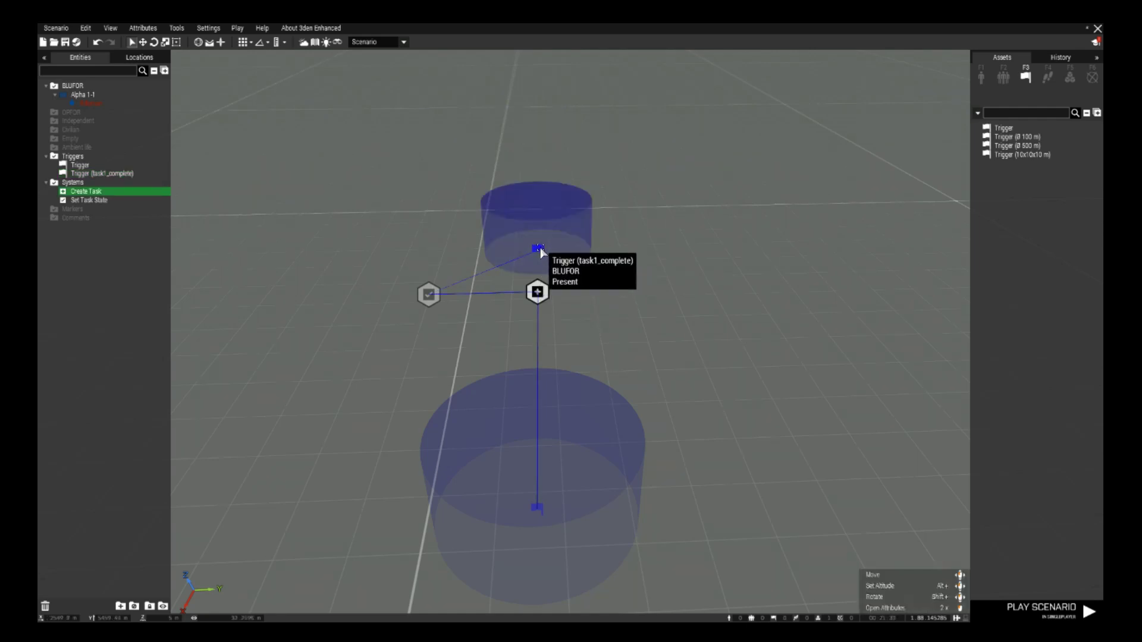
drag(540, 250, 537, 292)
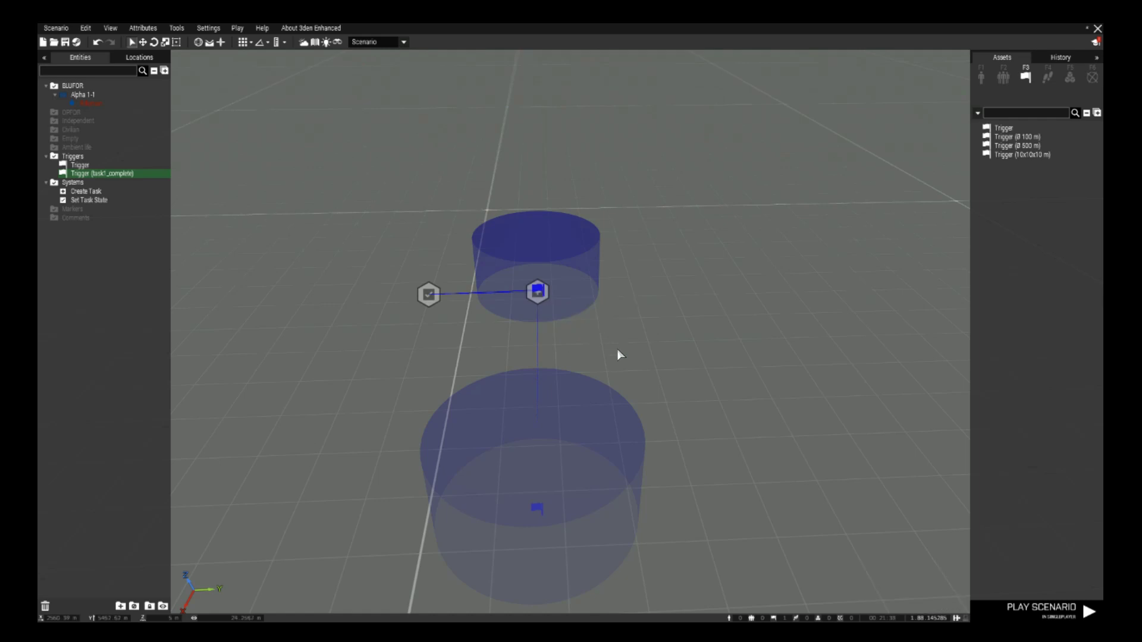
Playtest the scenario by walking the soldier through the first trigger and on towards the move task's marker
key(s)
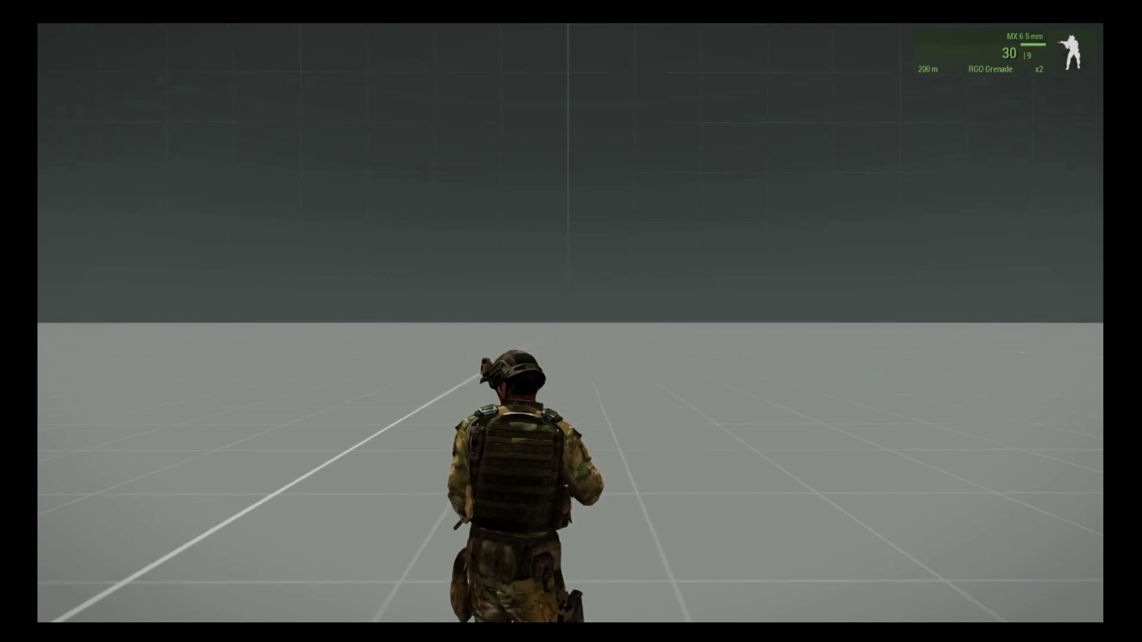
key(w)
key(w)
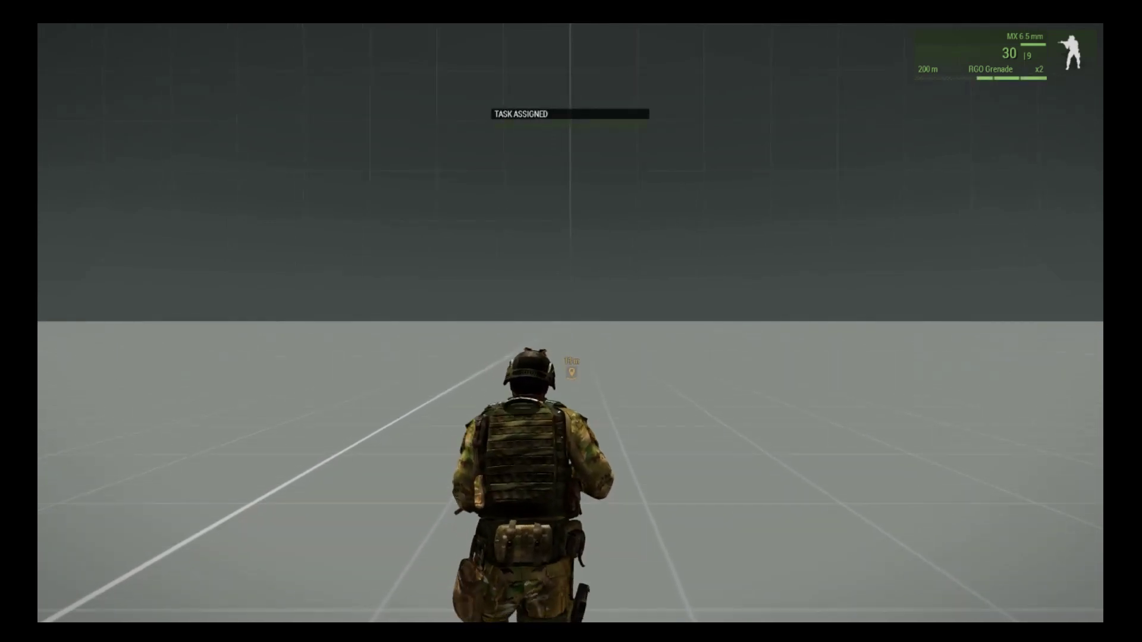
key(w)
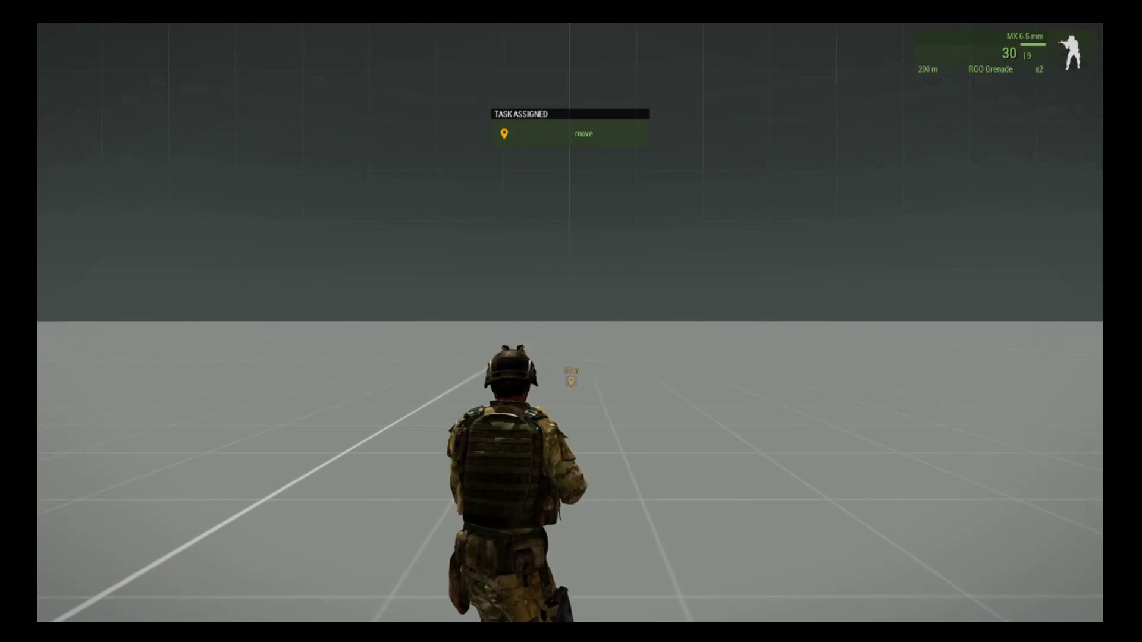
key(w)
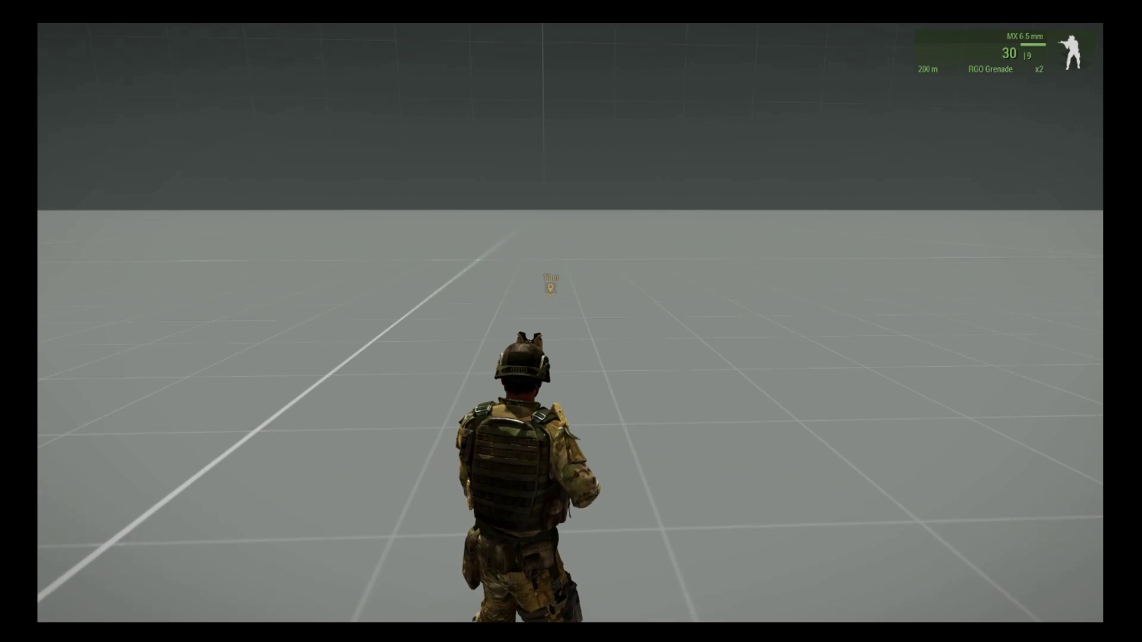
right_click(570, 323)
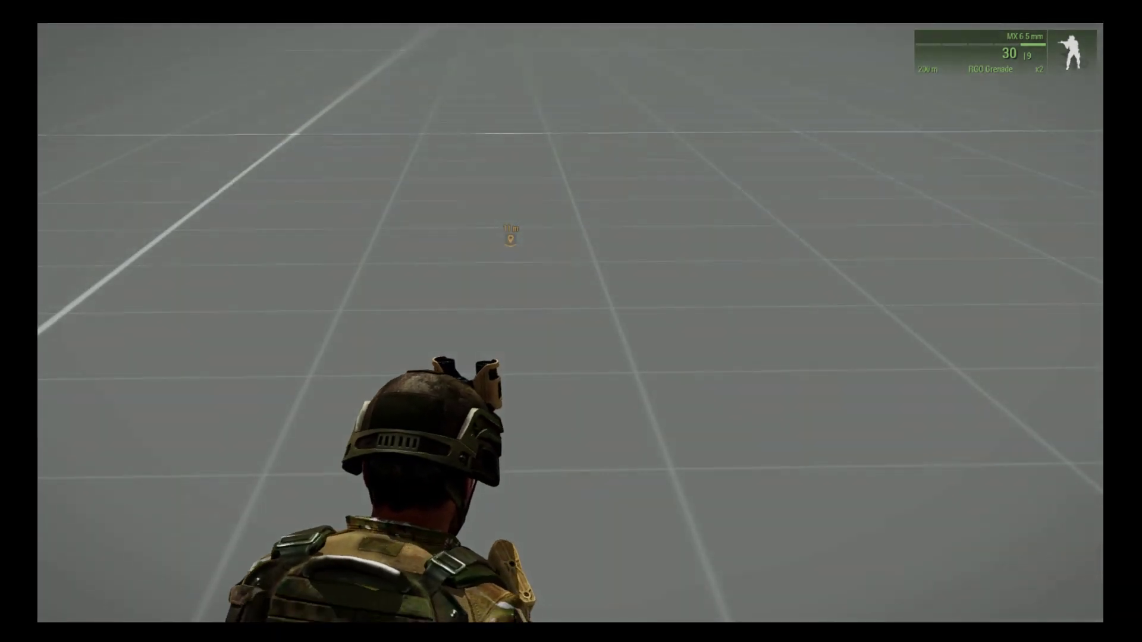
key(w)
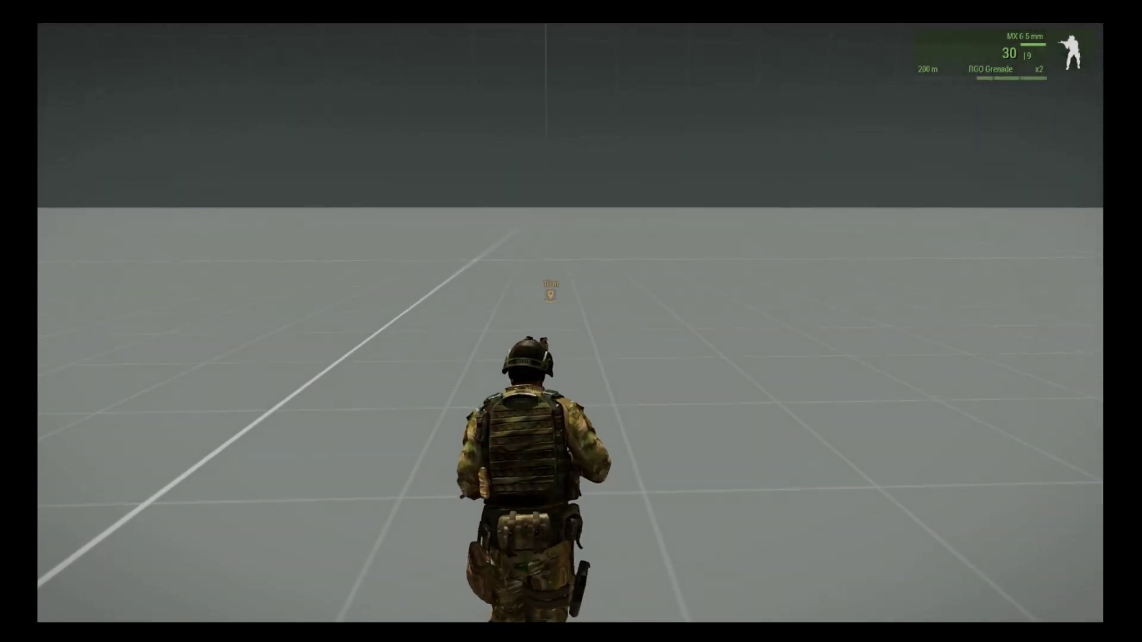
key(w)
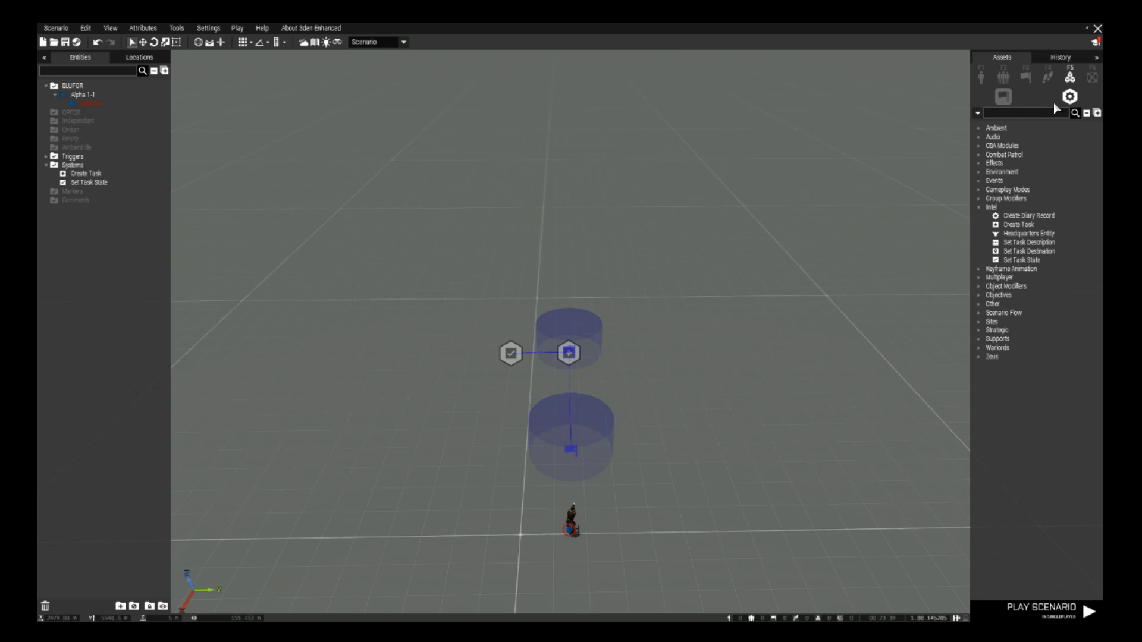
Place a second Create Task module beyond the first one, with owner BLUFOR and task ID task2
click(1011, 226)
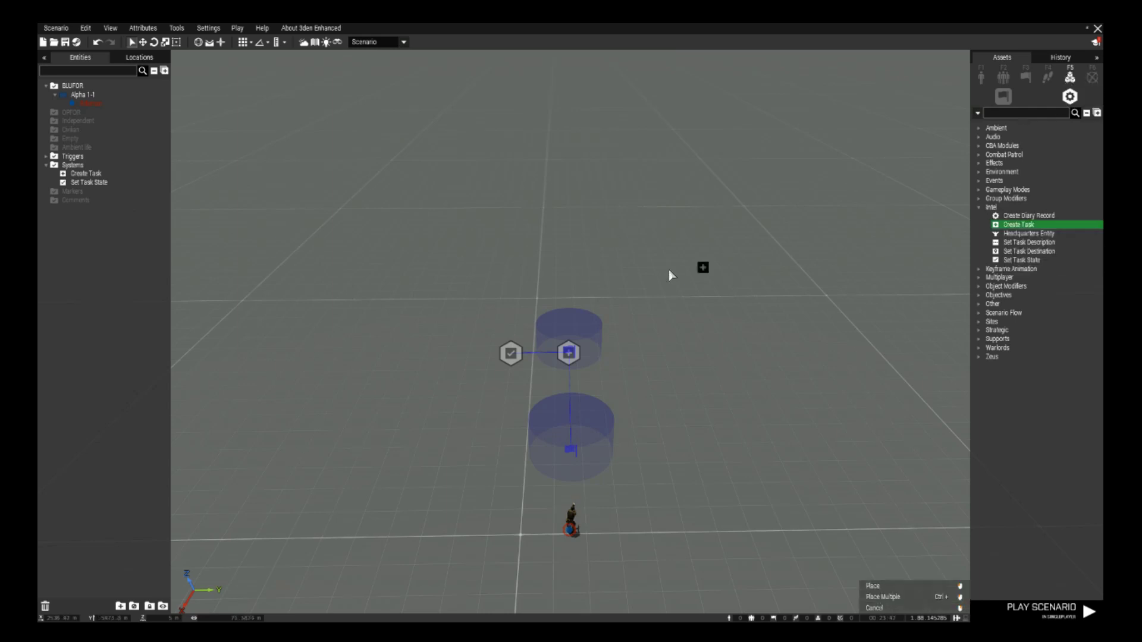
click(569, 254)
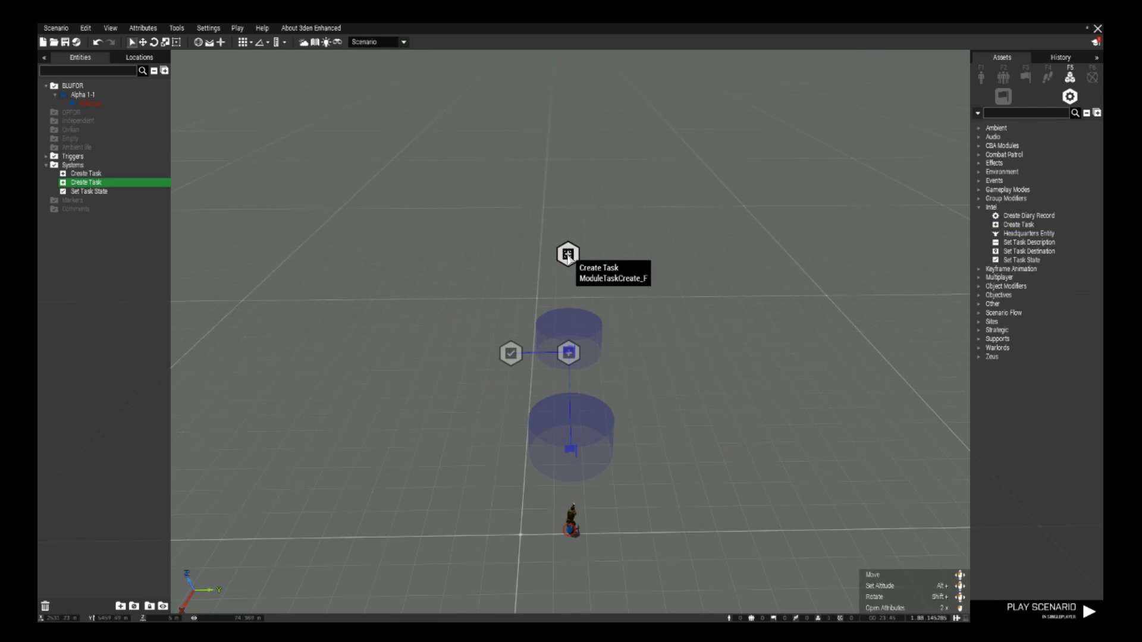
double_click(568, 254)
click(578, 305)
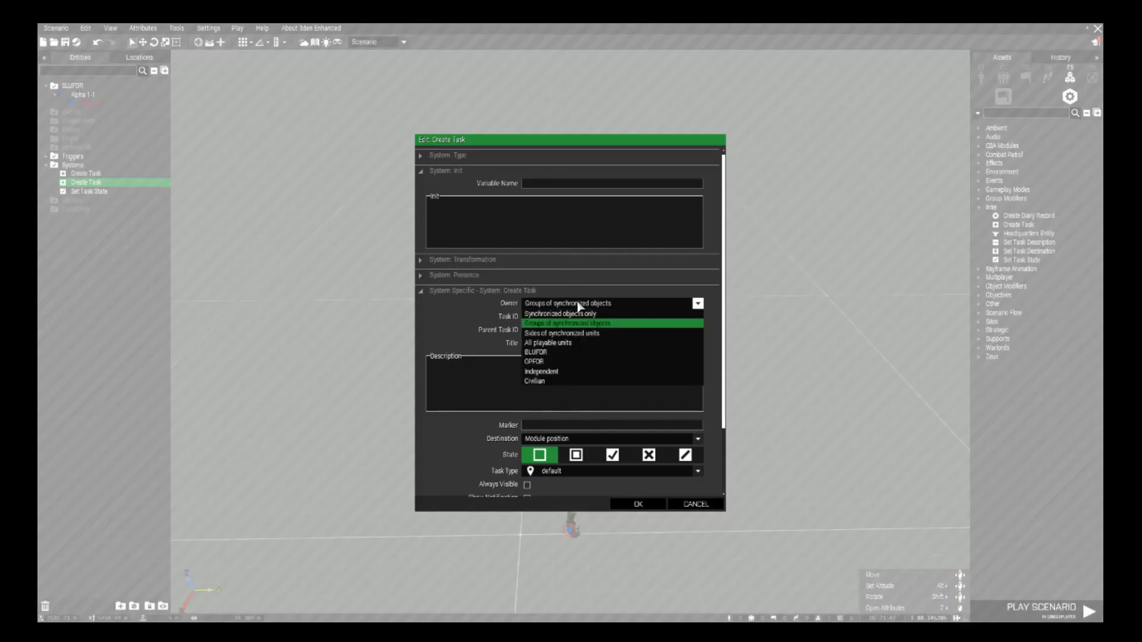
click(562, 352)
click(545, 319)
text(task2)
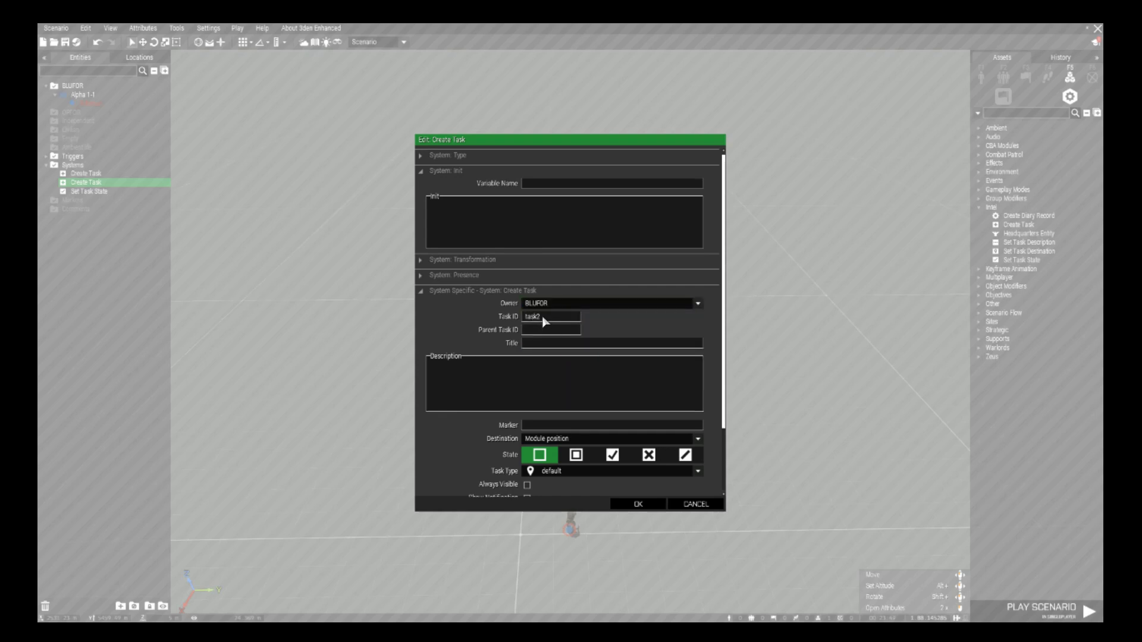
Title the second task "Move again", describe it as "Move to this location" and set its state to Assigned
click(535, 344)
text(Move again)
click(500, 387)
text(Move to this location)
click(576, 456)
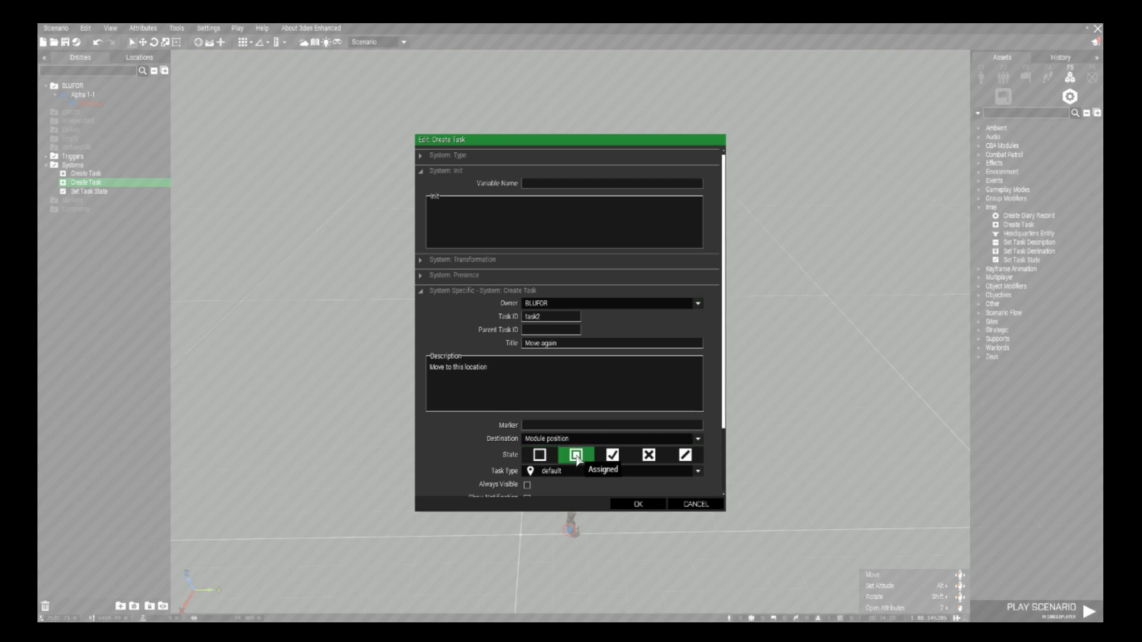
click(639, 505)
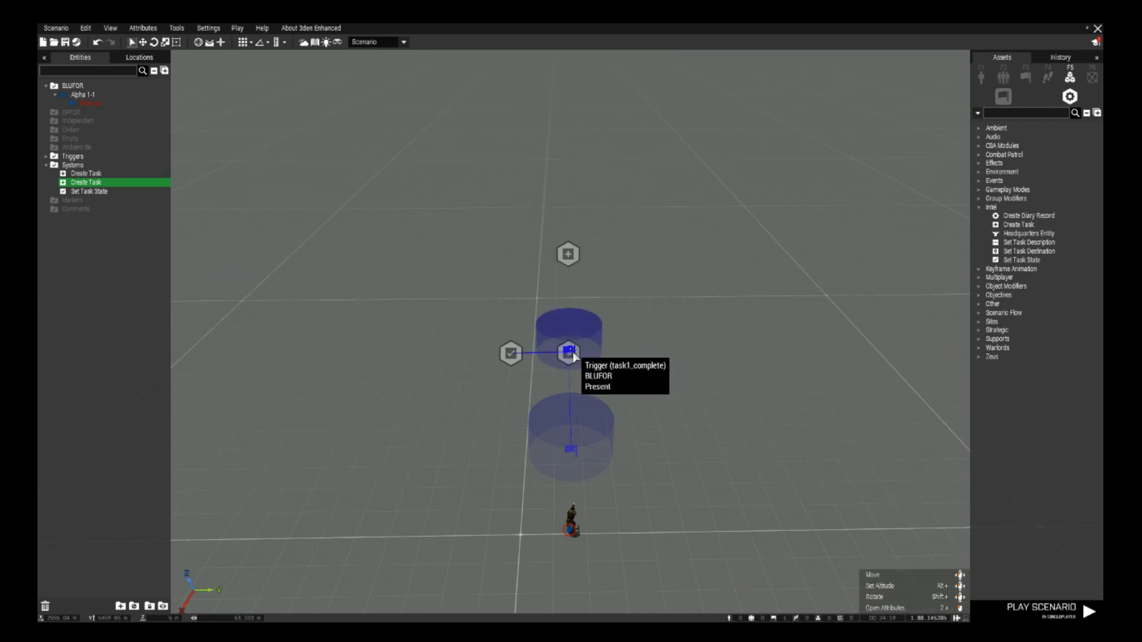
Place a third plain trigger beside the second Create Task module
click(1025, 77)
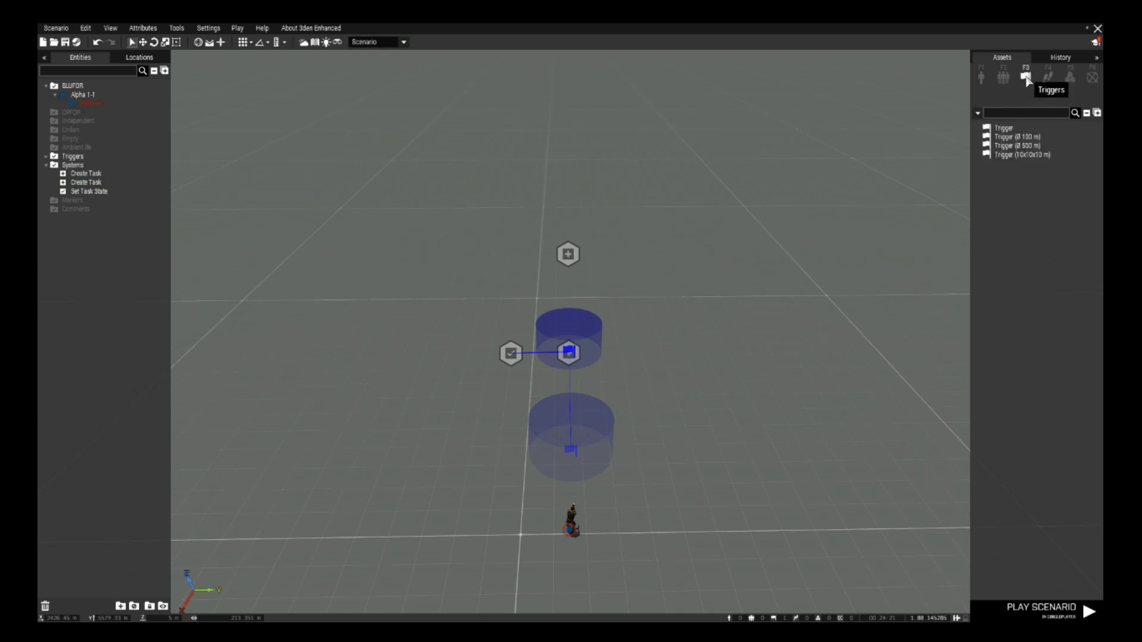
click(1005, 129)
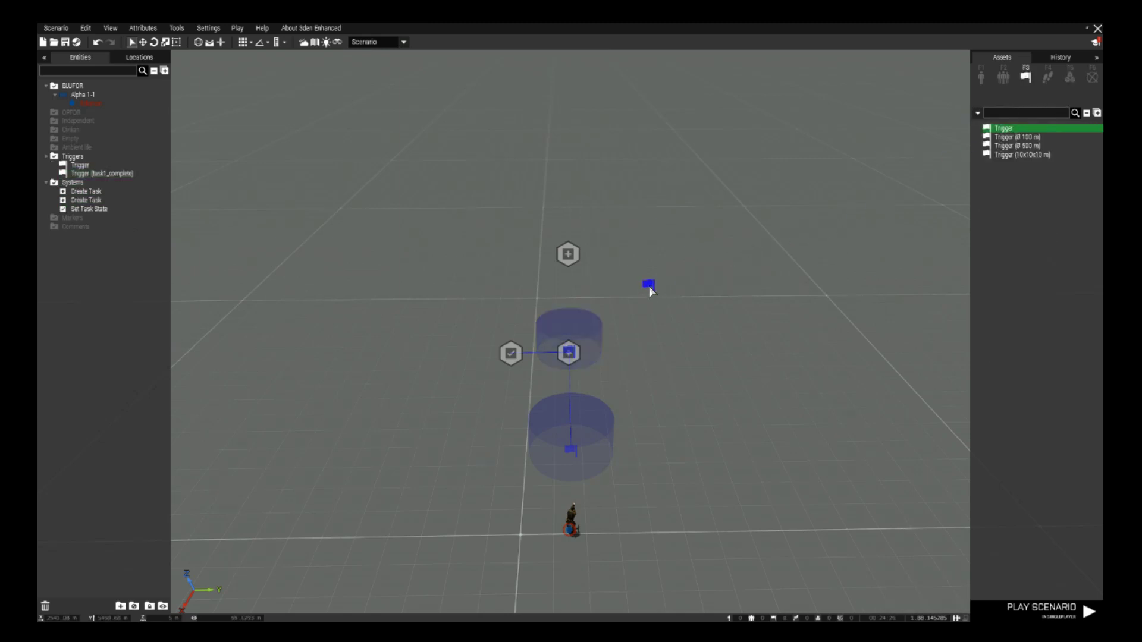
click(641, 287)
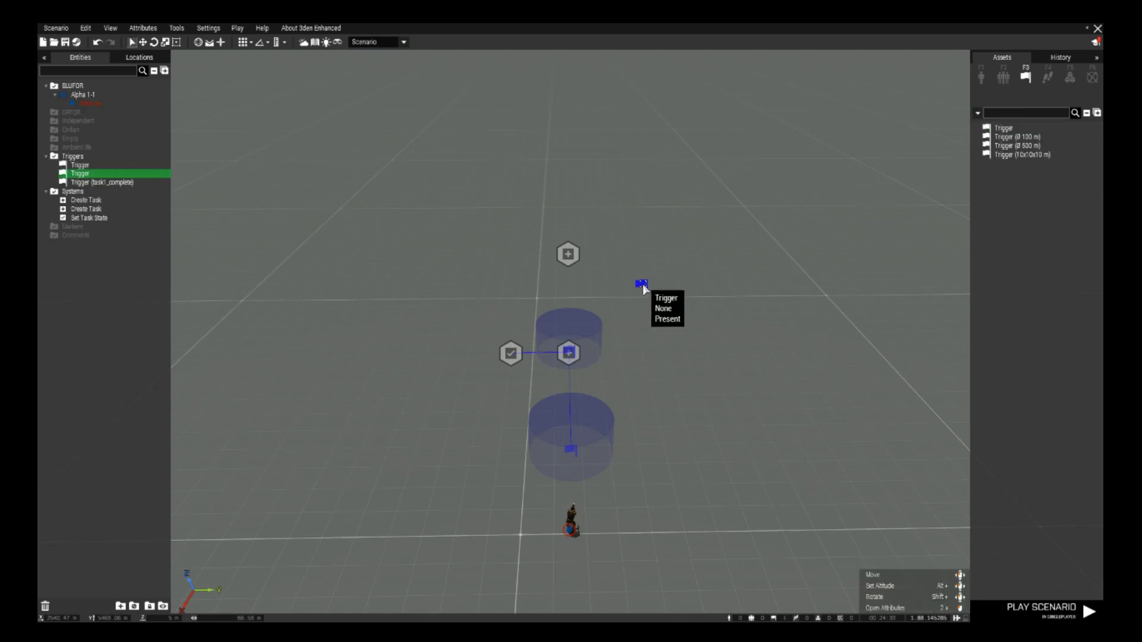
double_click(642, 285)
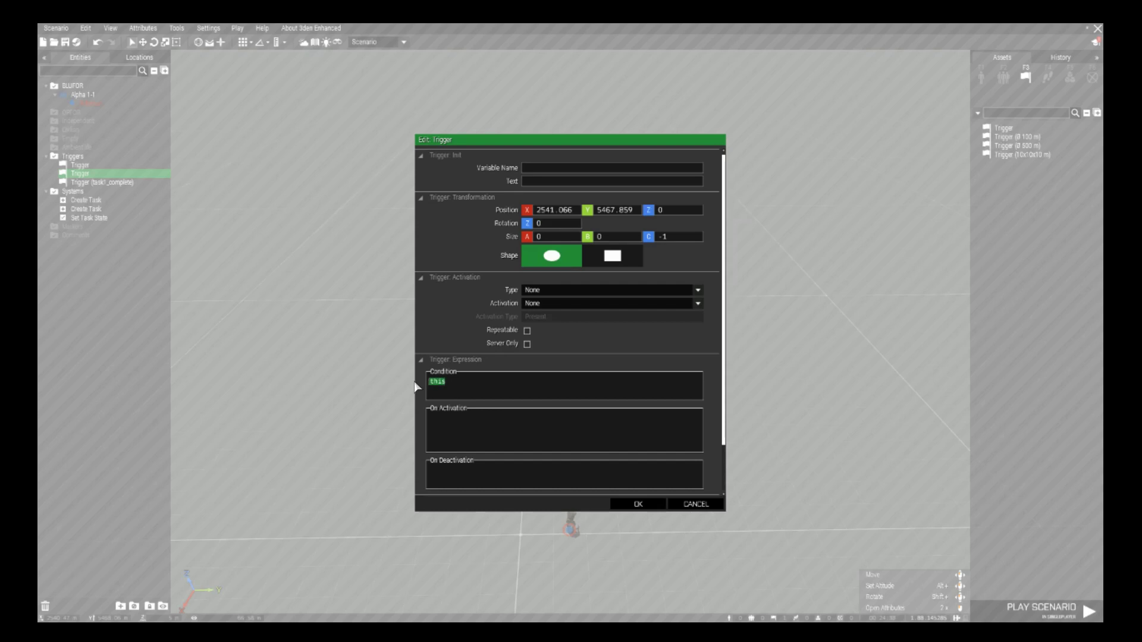
mouse_move(445, 376)
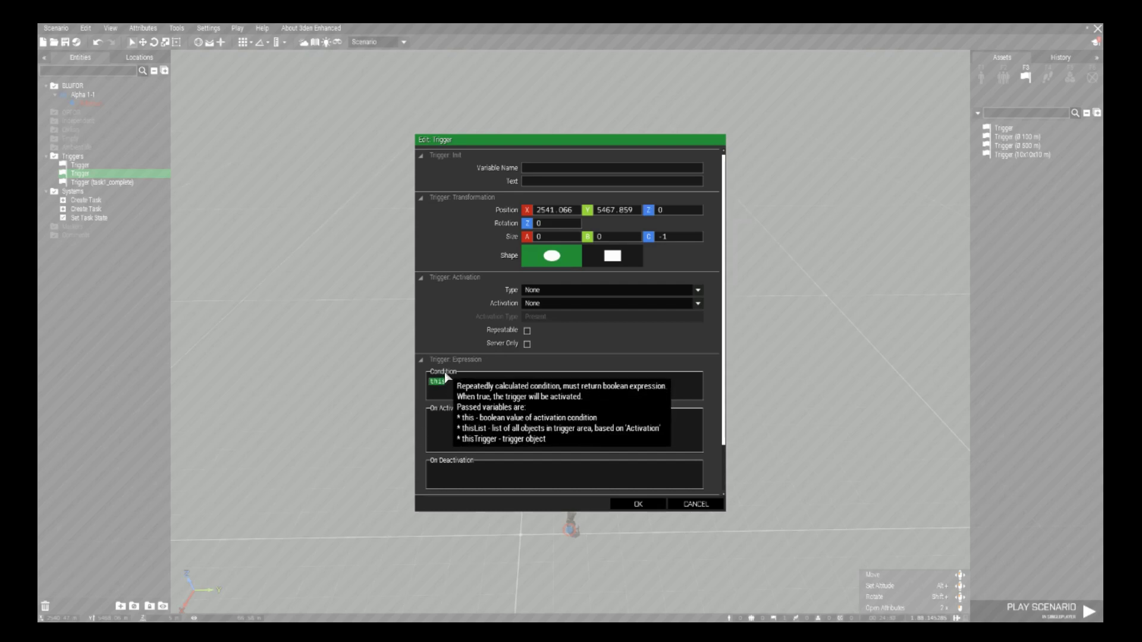
click(696, 504)
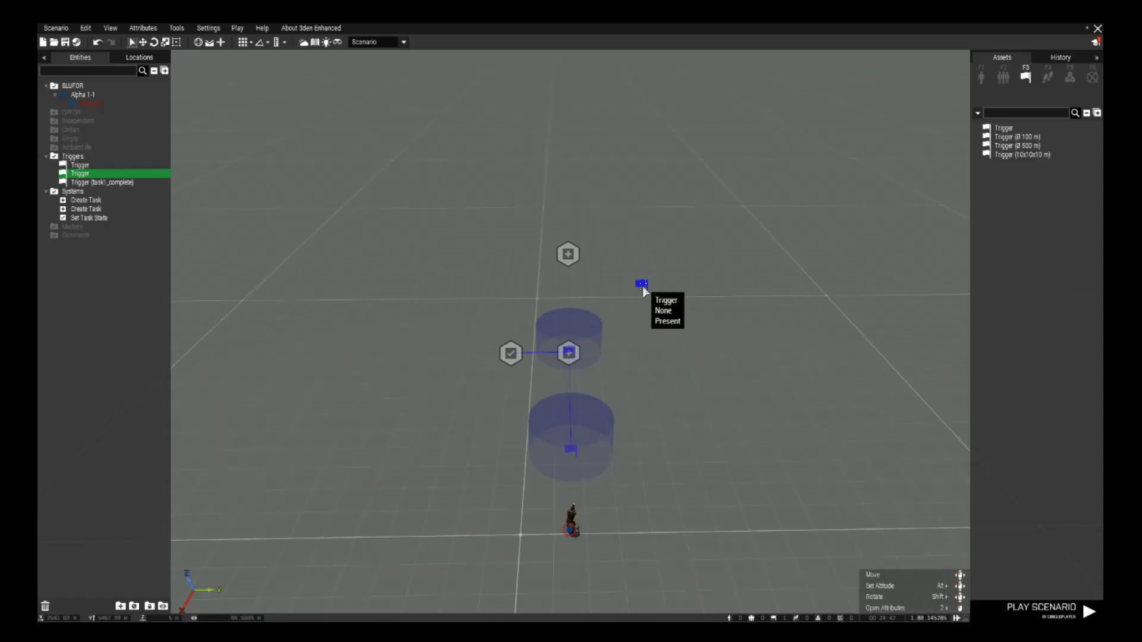
Check the first task's completion trigger for its variable name and set the third trigger's condition to "triggerActivated task1_complete"
click(572, 350)
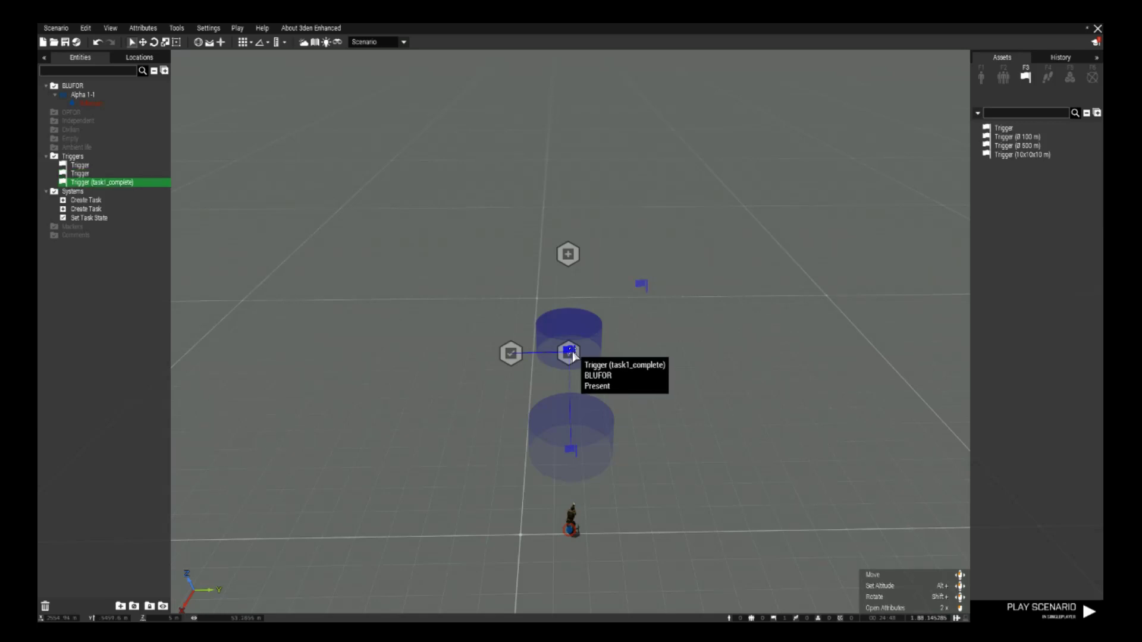
double_click(572, 351)
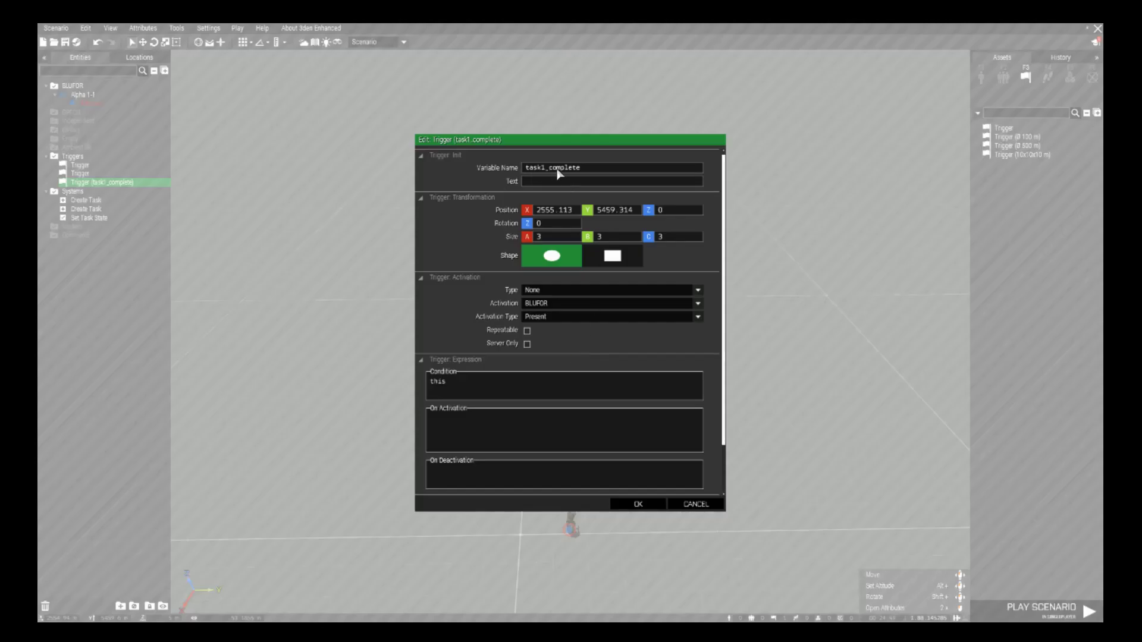
click(639, 504)
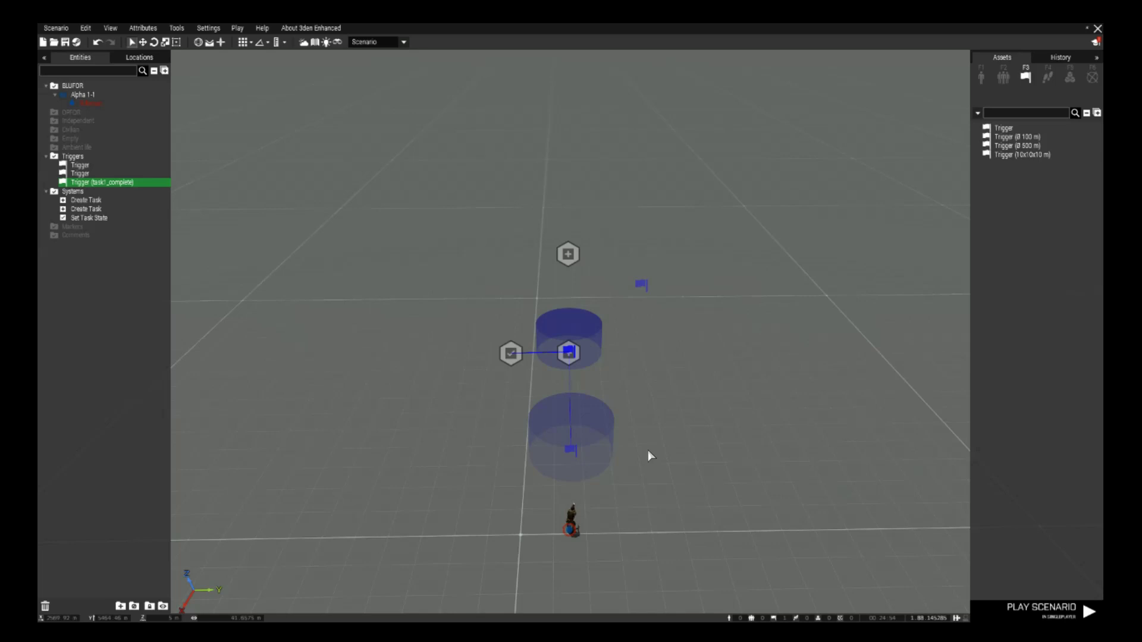
double_click(641, 285)
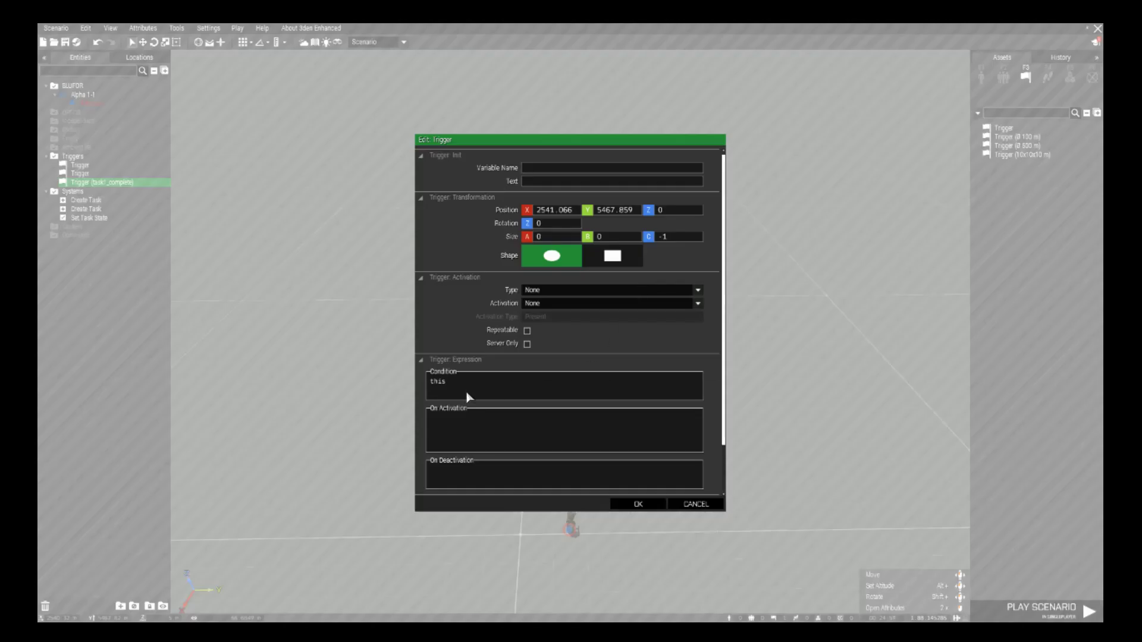
drag(463, 383, 410, 378)
text(triggerActivated task1_complete;)
click(650, 509)
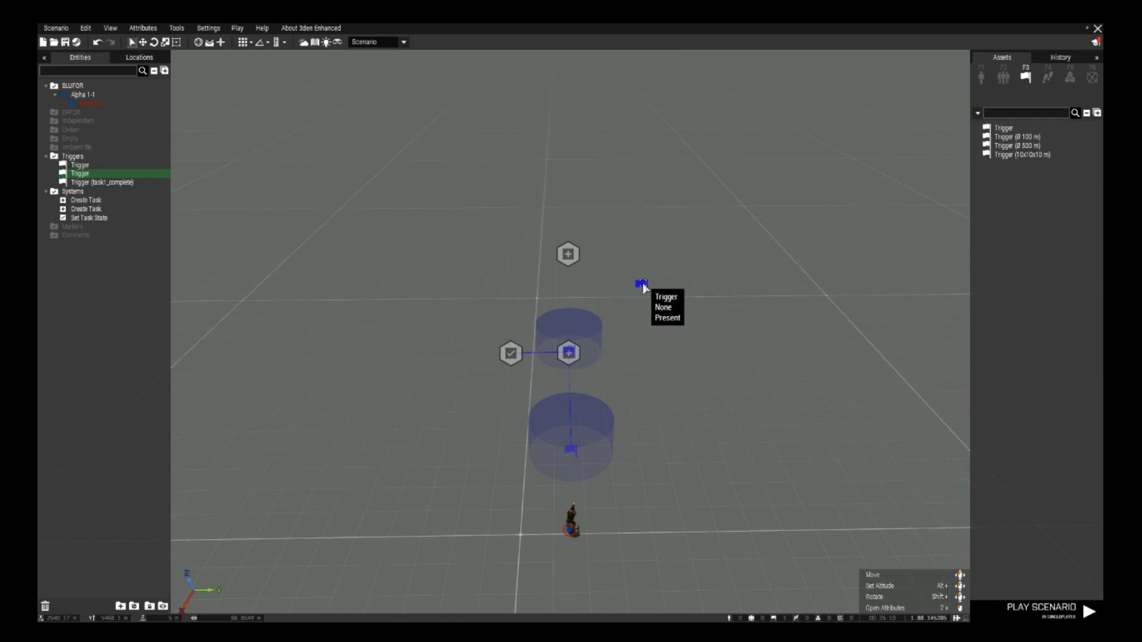
Sync the third trigger to the second Create Task module
right_click(643, 286)
mouse_move(694, 289)
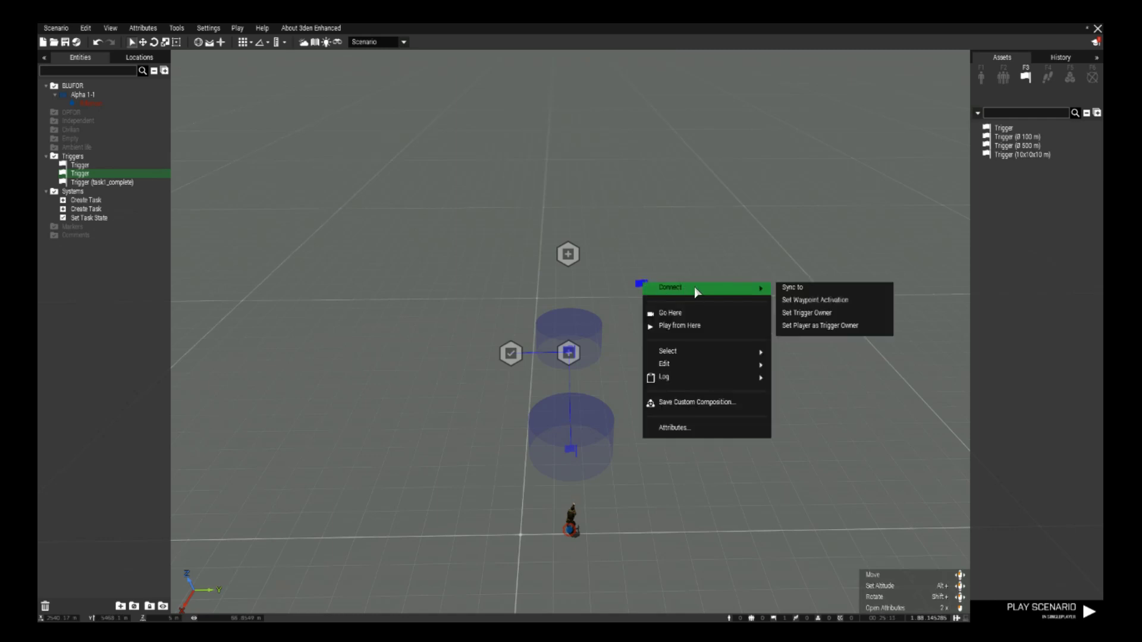
click(796, 295)
click(567, 255)
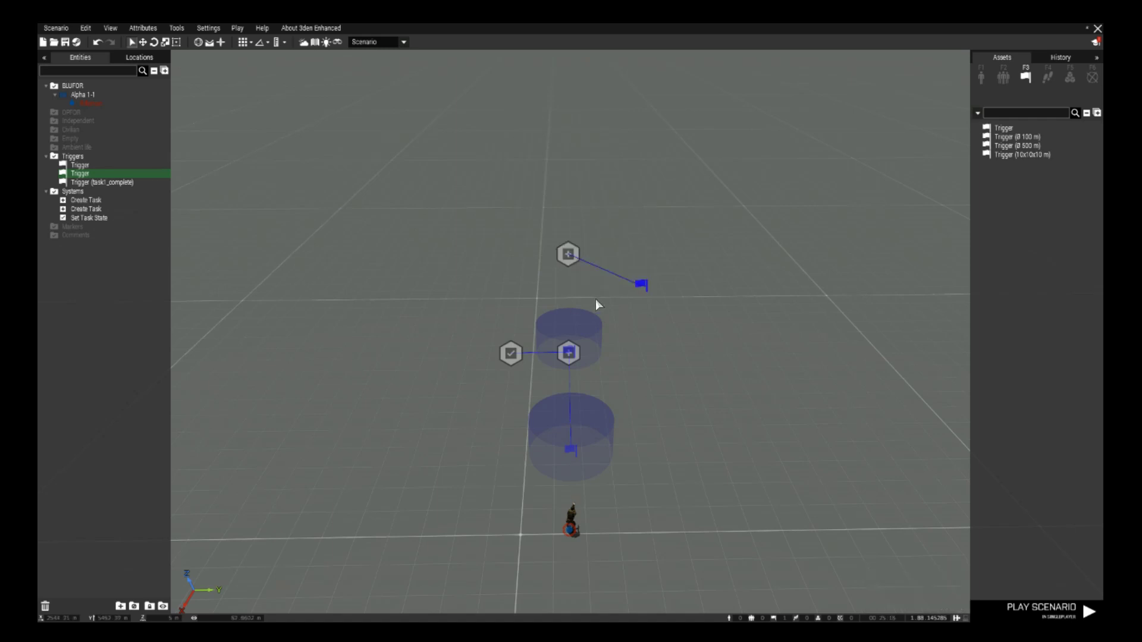
Place a Set Task State module beside the second Create Task module and set its state to Succeeded
click(568, 254)
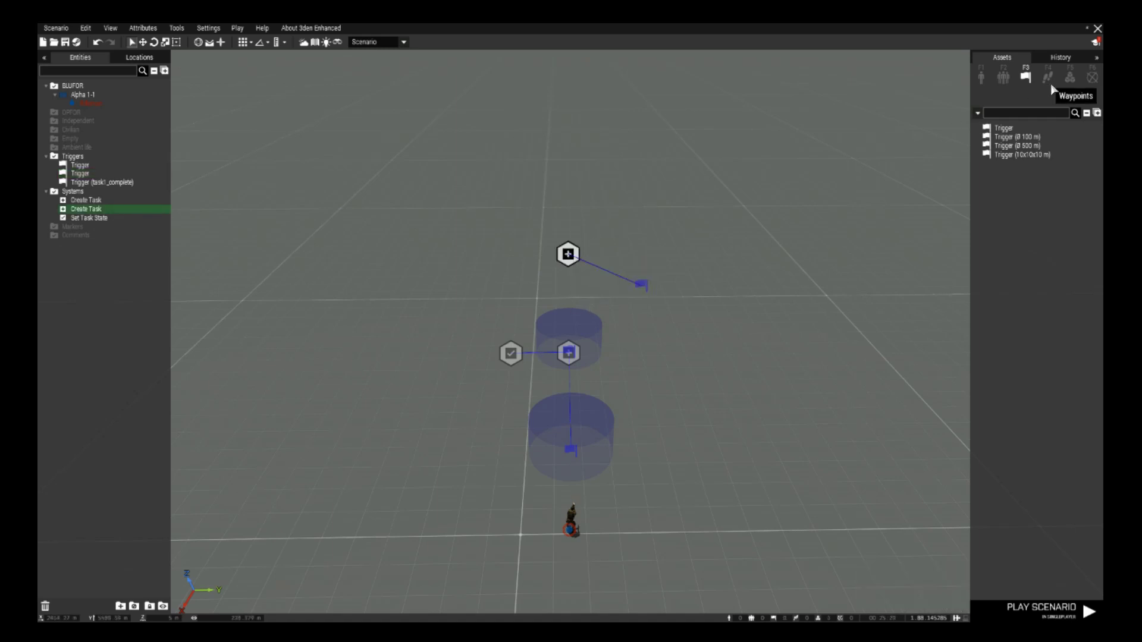
click(1069, 78)
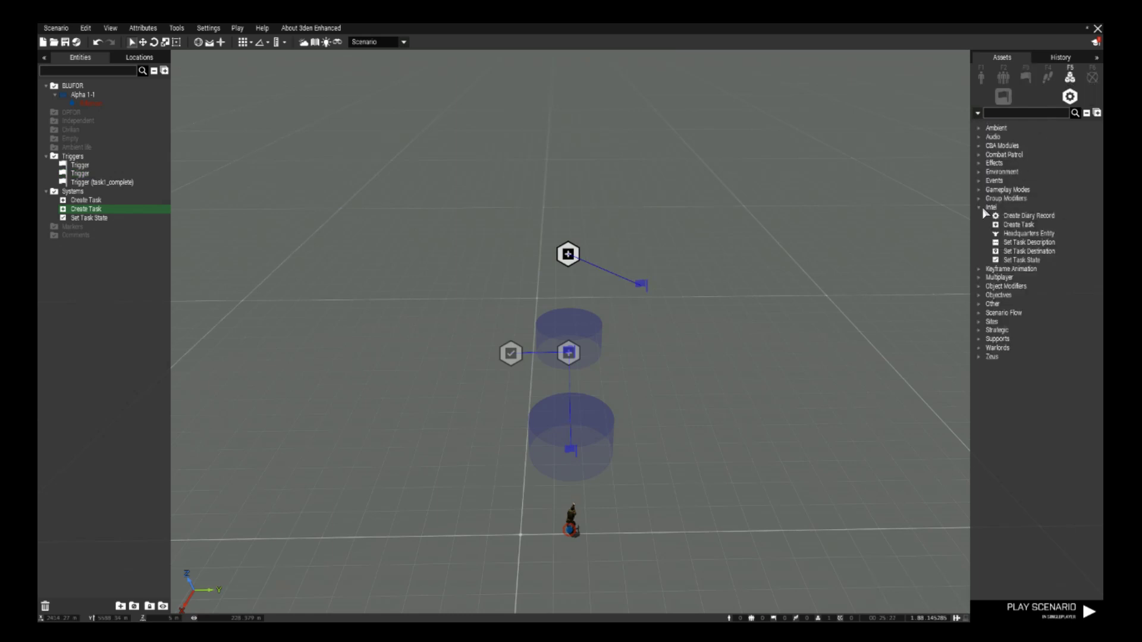
click(1017, 261)
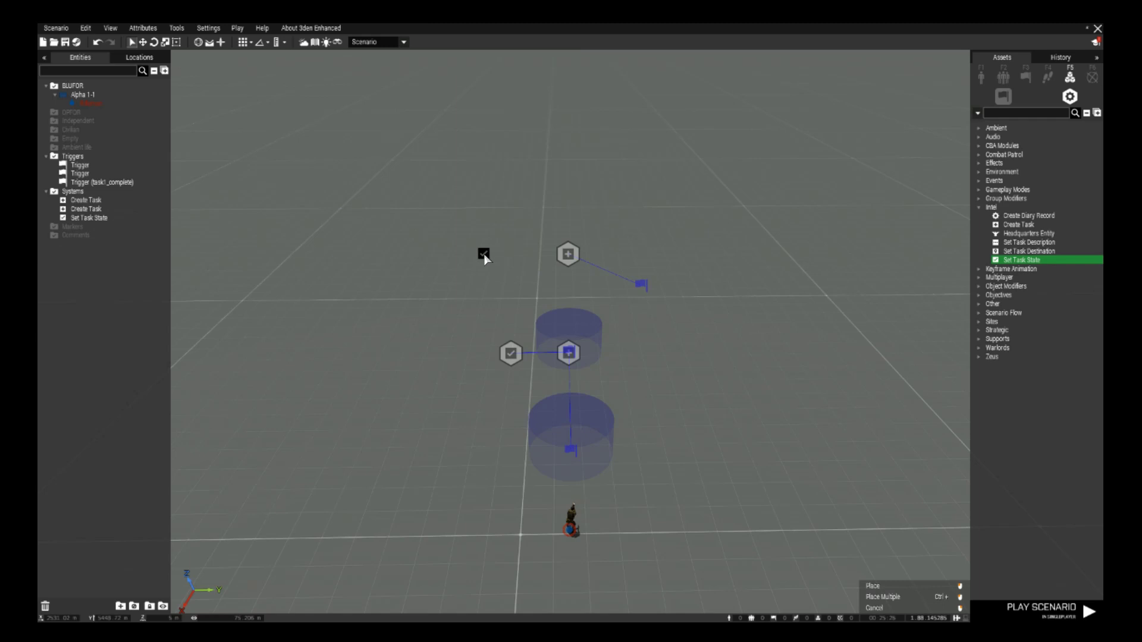
click(497, 253)
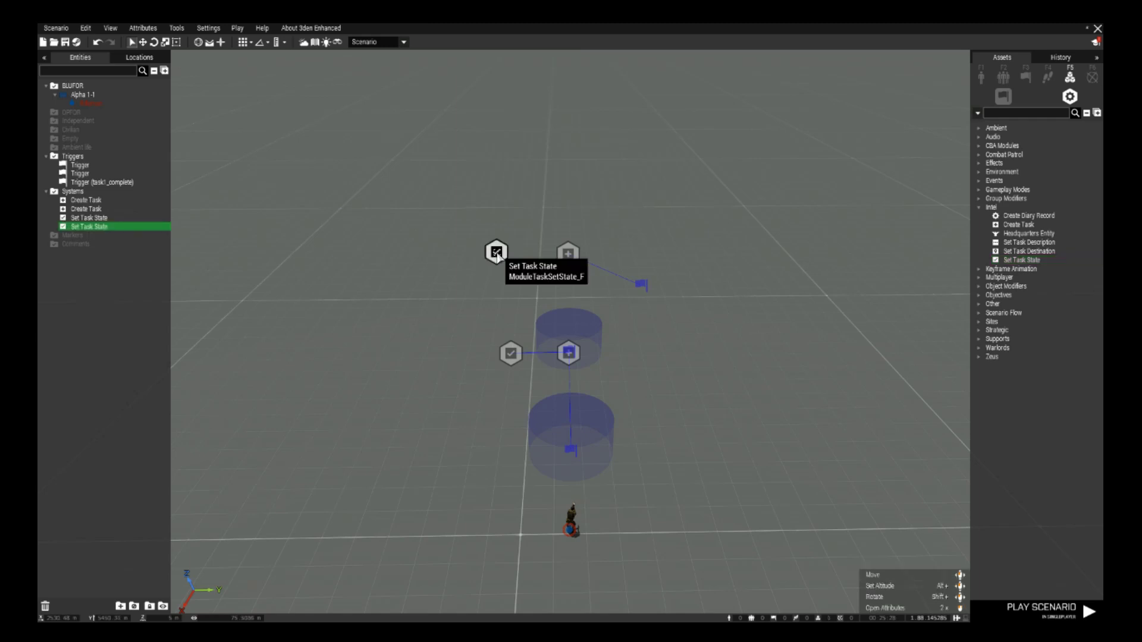
double_click(497, 252)
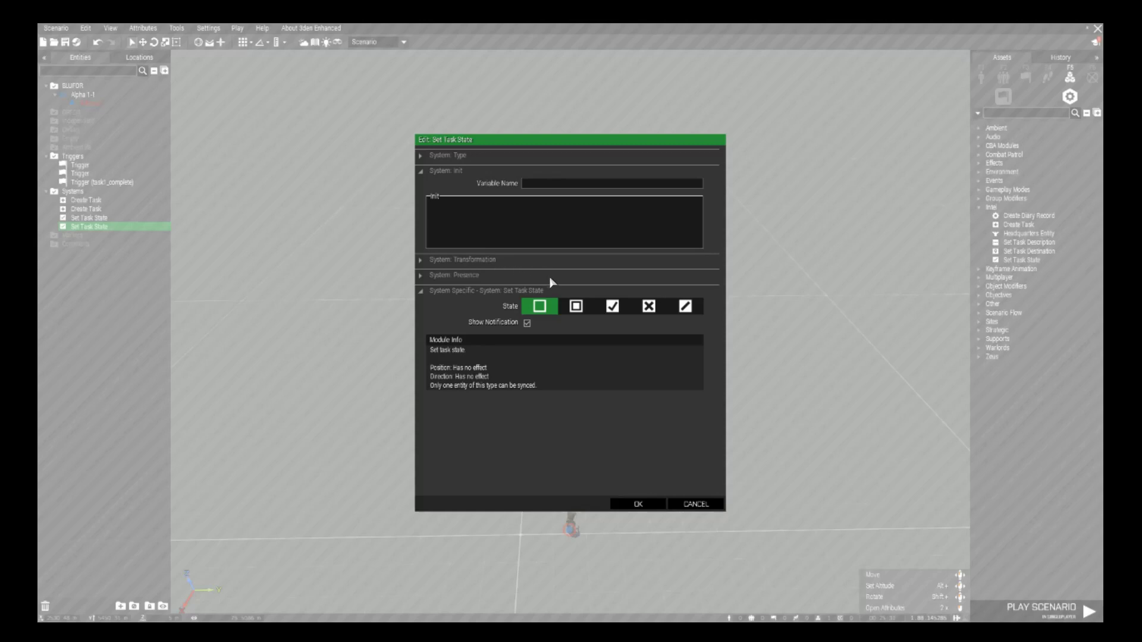
click(613, 308)
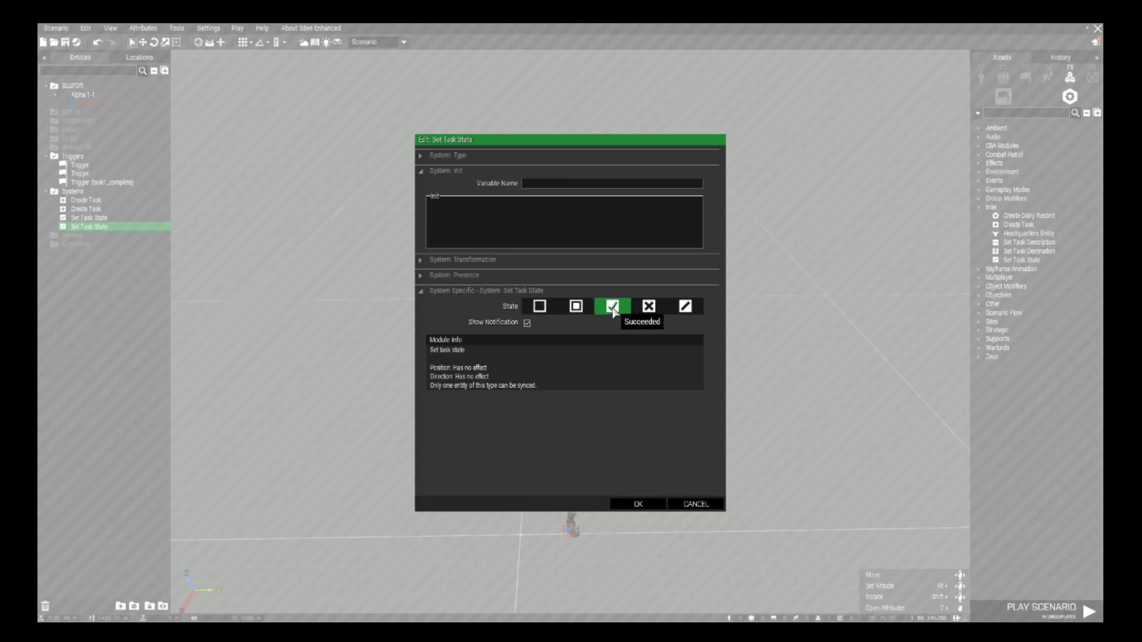
click(638, 504)
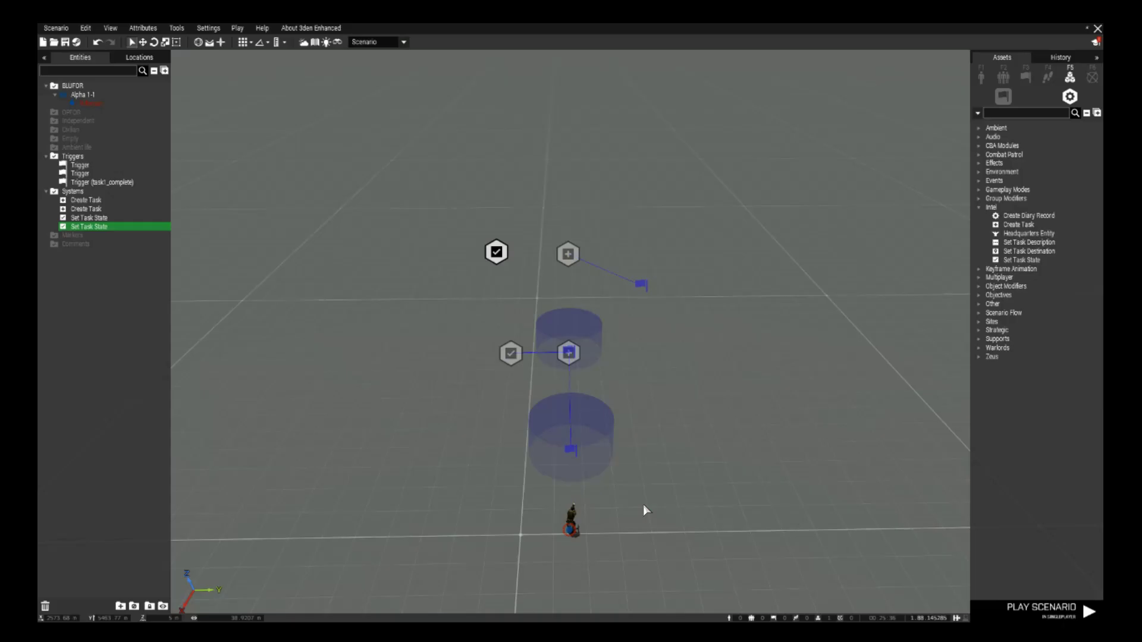
Sync the new Set Task State module to the second Create Task module
right_click(497, 255)
mouse_move(563, 257)
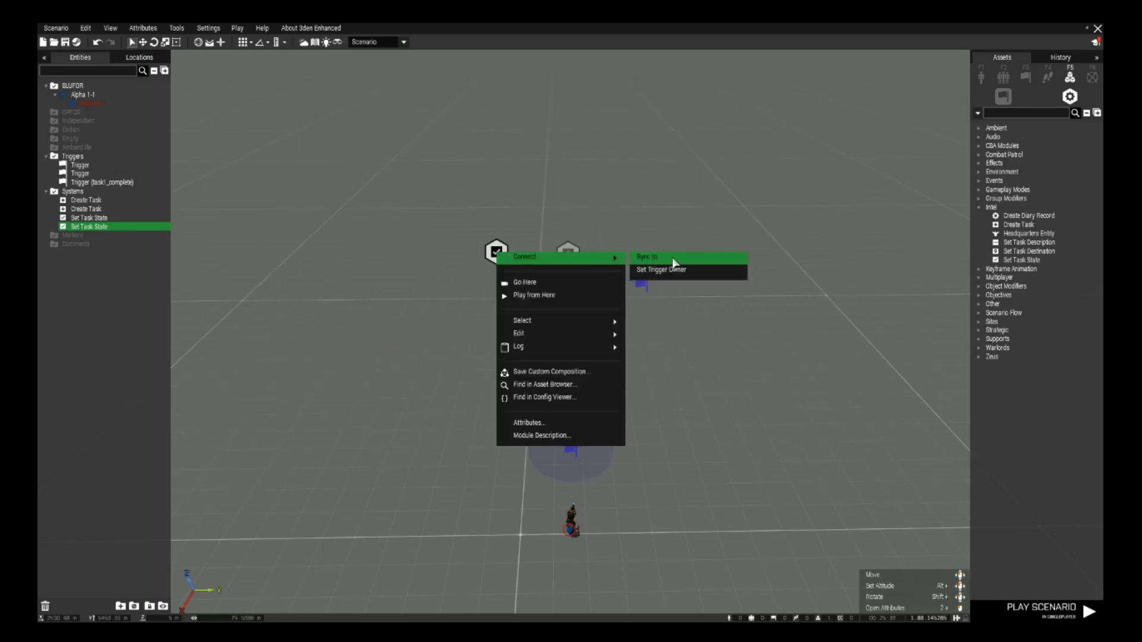
click(672, 259)
click(568, 254)
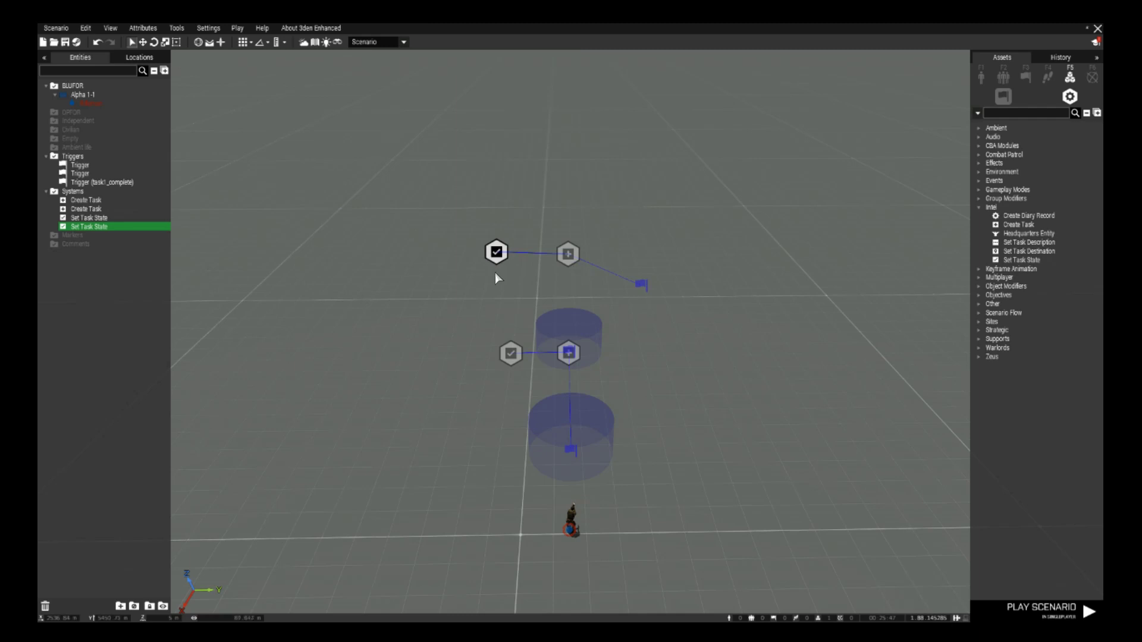
Place a fourth plain trigger between the second task's Set Task State and Create Task modules
click(1027, 78)
click(1004, 128)
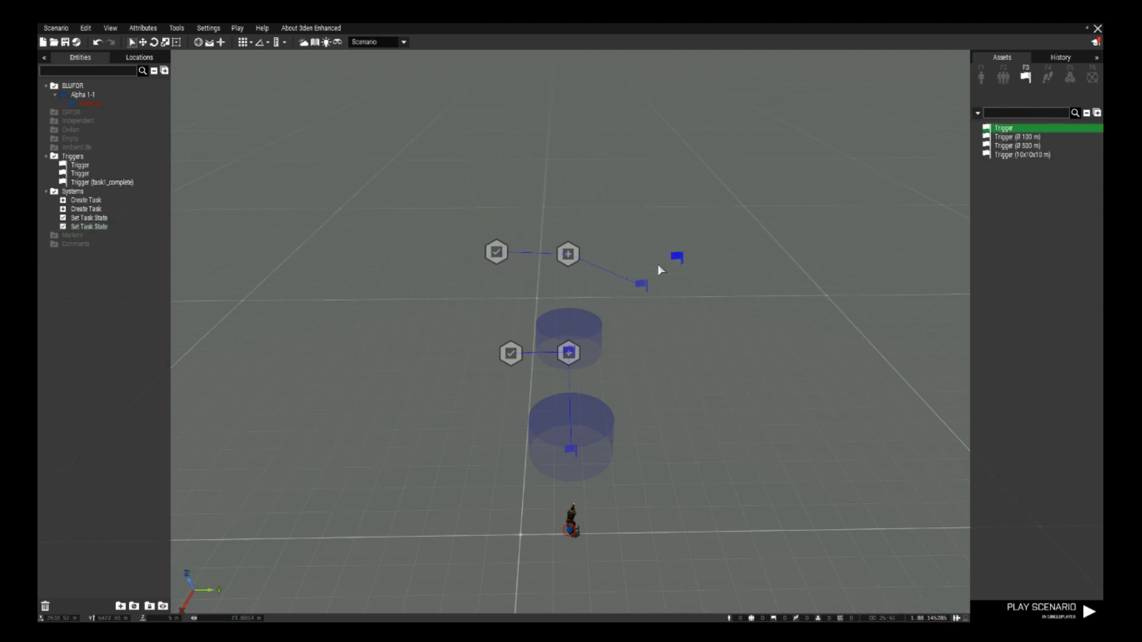
click(537, 280)
Set the fourth trigger's size to 3 × 3 × 3 m and its activation to Any Player
double_click(536, 277)
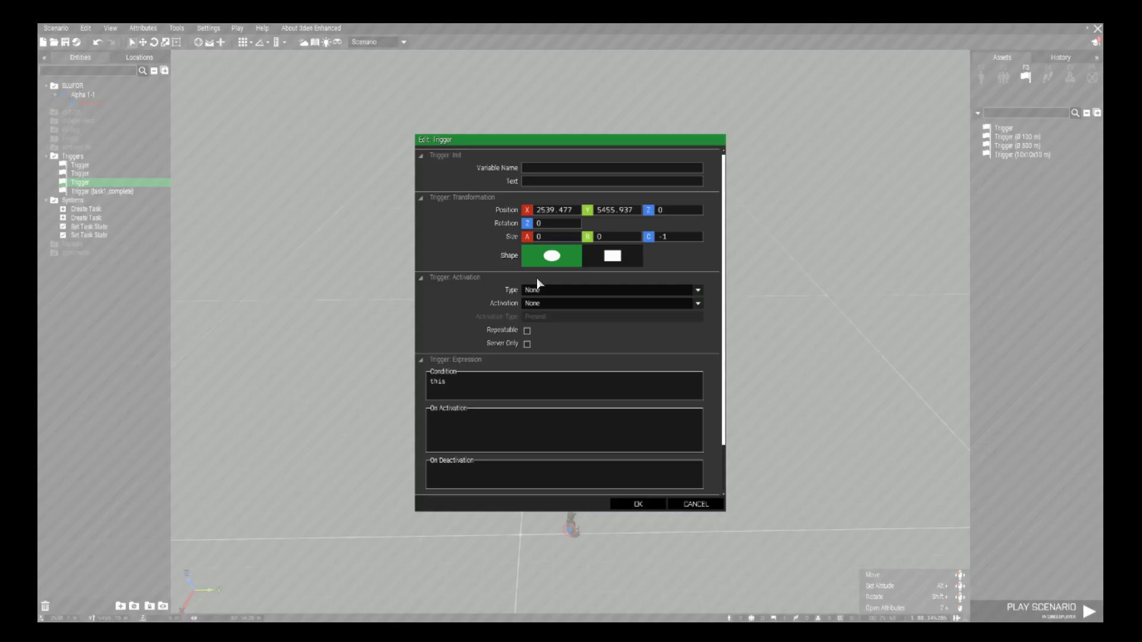
drag(546, 236, 521, 236)
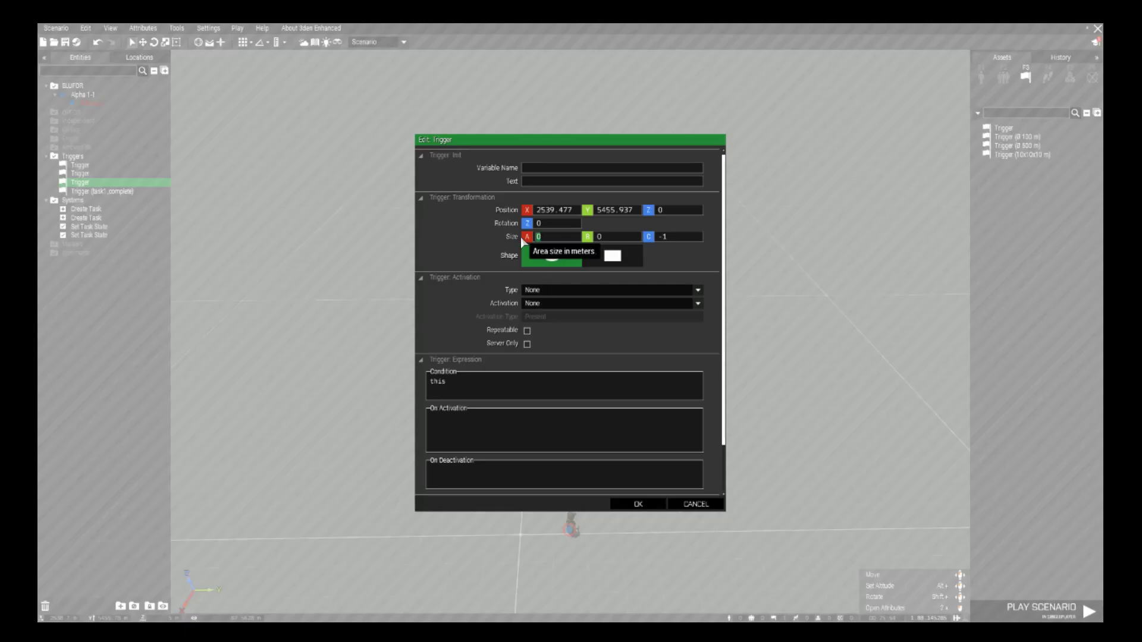
text(3)
text(3)
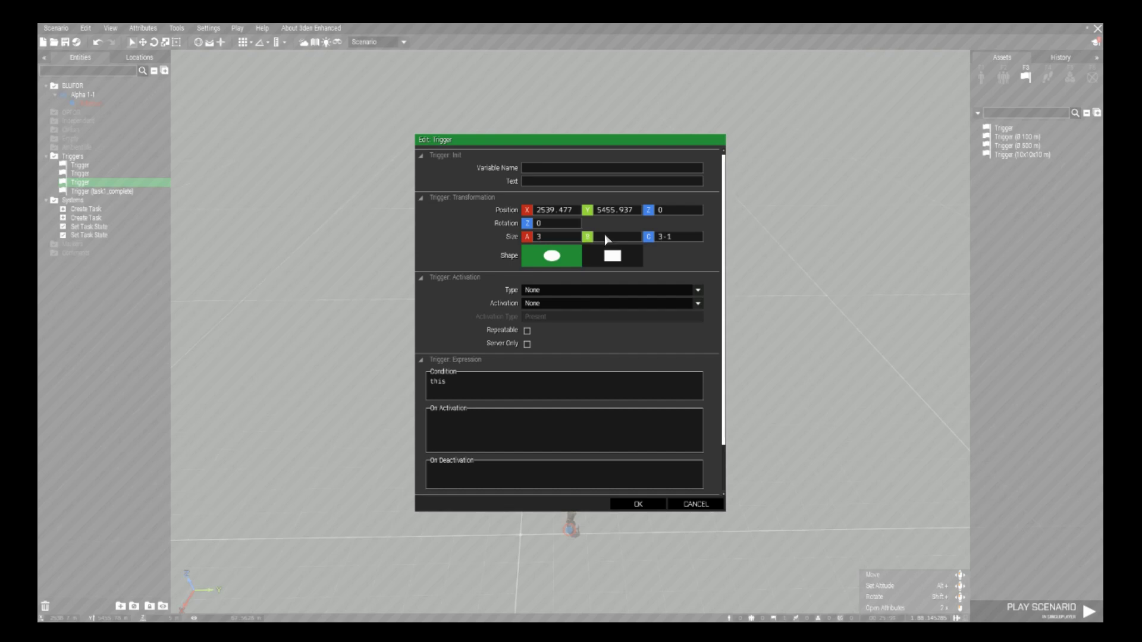
text(3)
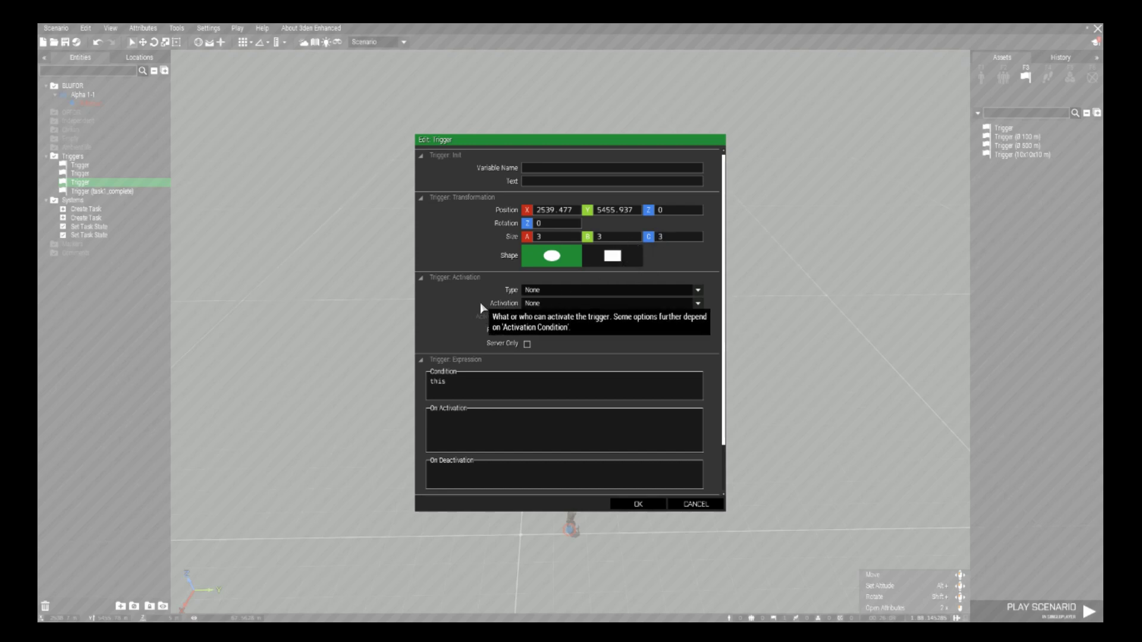
click(560, 303)
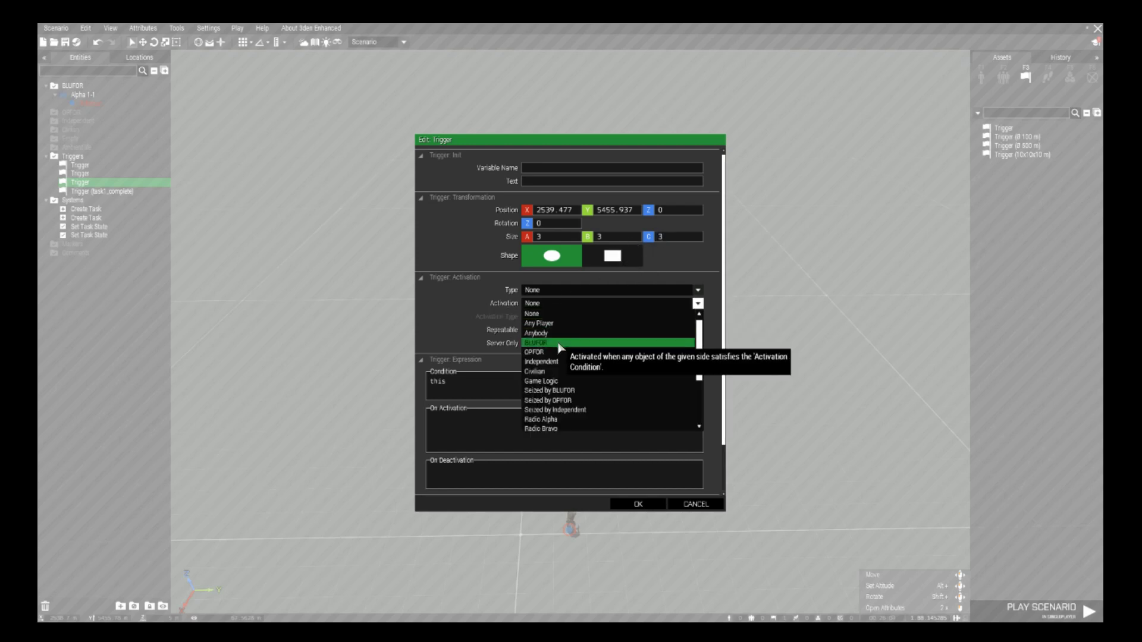
click(561, 324)
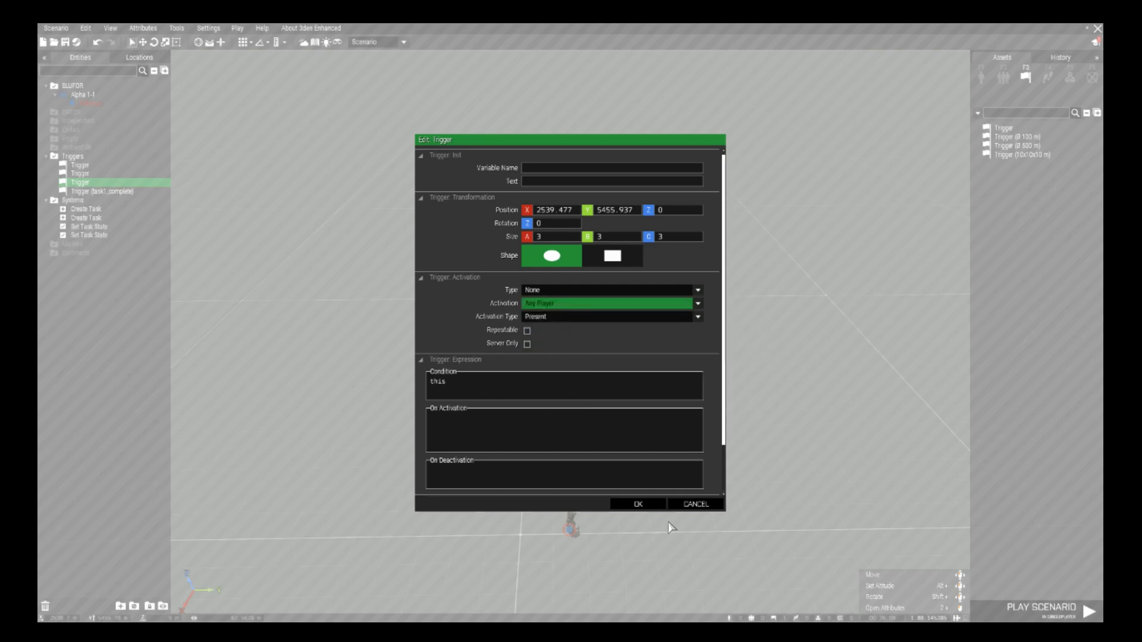
click(637, 504)
Move the fourth trigger clear of the second task's modules and sync it to the second Set Task State module
key(w)
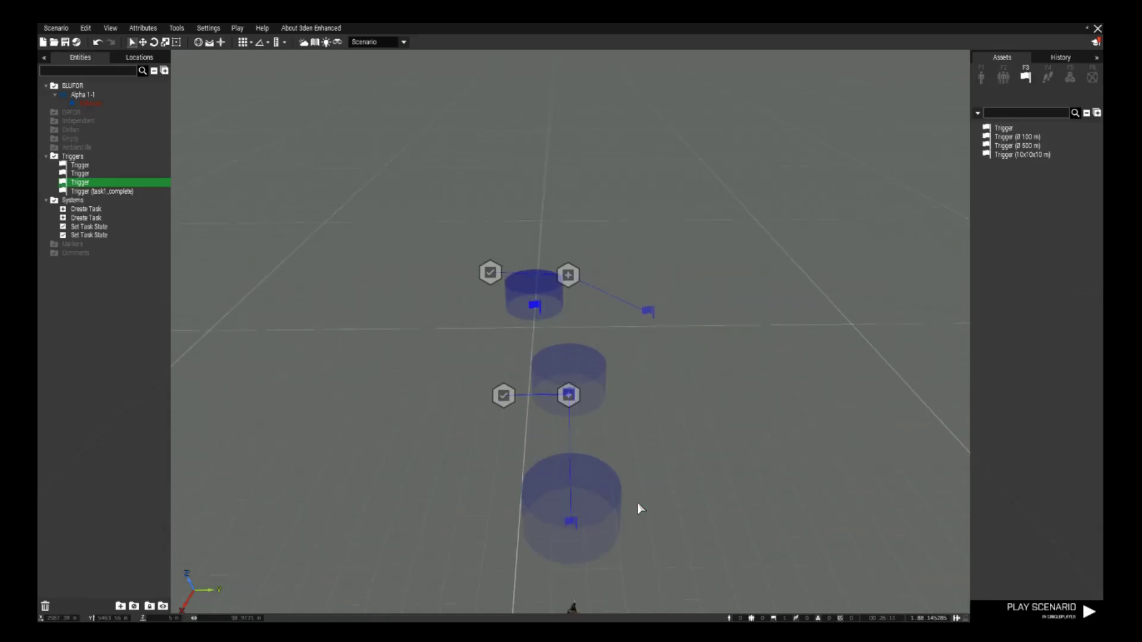
right_drag(637, 503, 649, 531)
key(w)
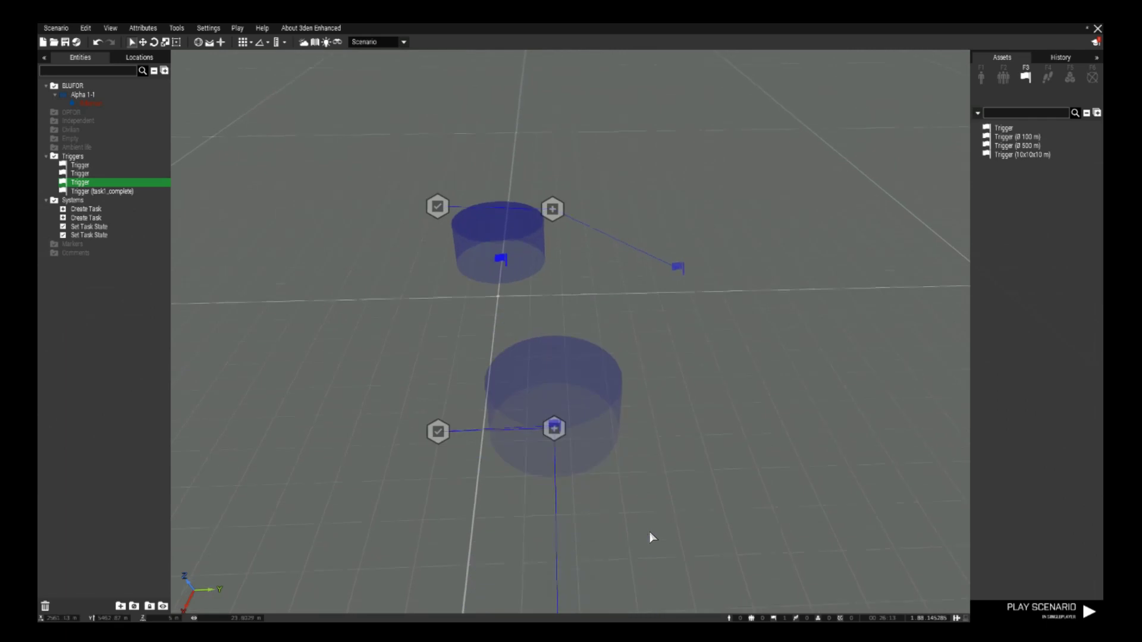
drag(482, 357, 418, 368)
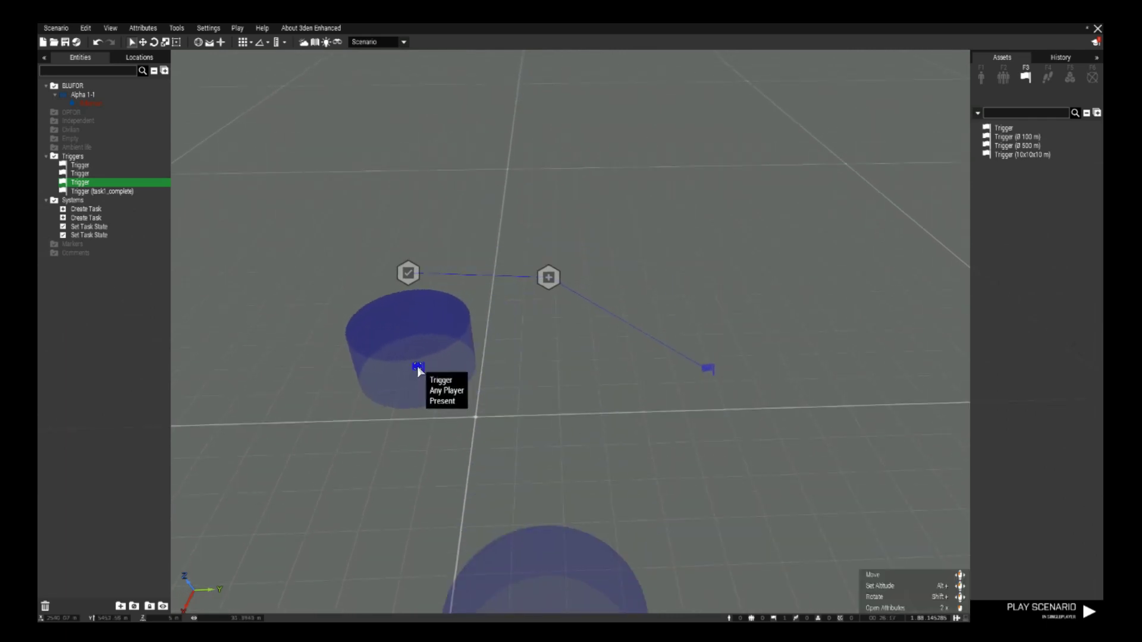
right_click(418, 366)
mouse_move(440, 370)
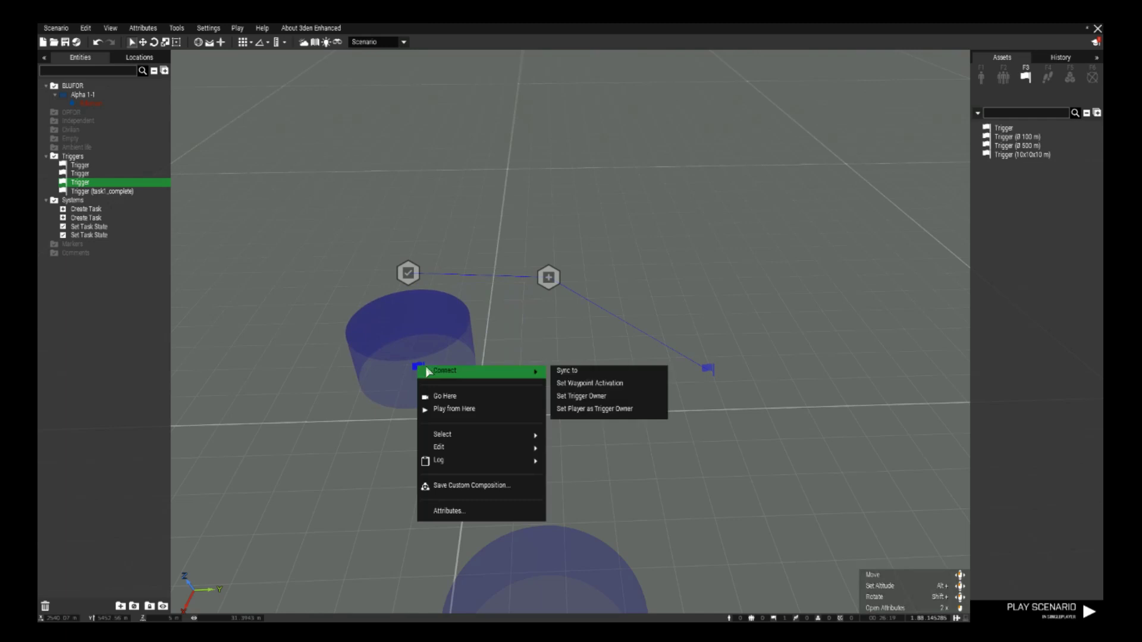
click(607, 372)
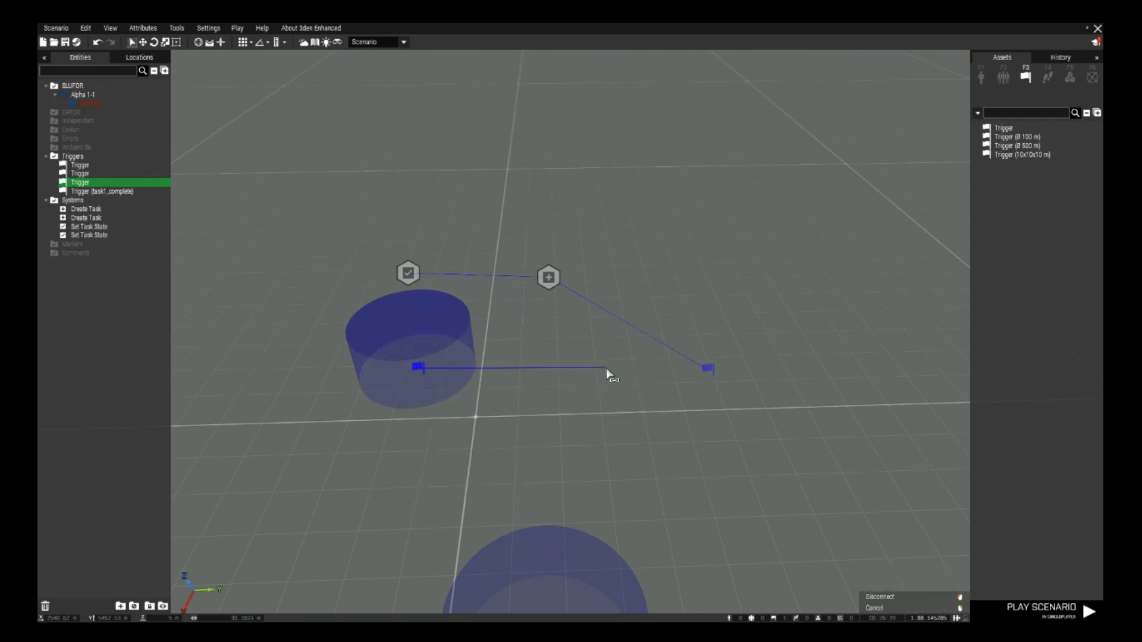
click(408, 274)
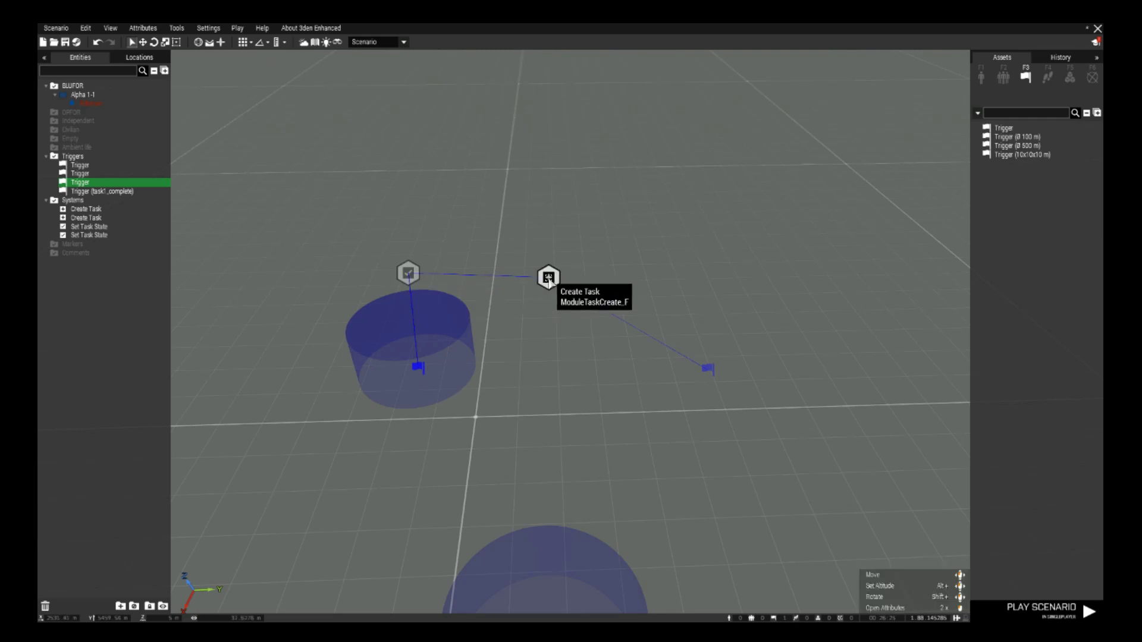
Shift the second Create Task module slightly toward the player and move the Any Player trigger onto it
drag(549, 278, 542, 320)
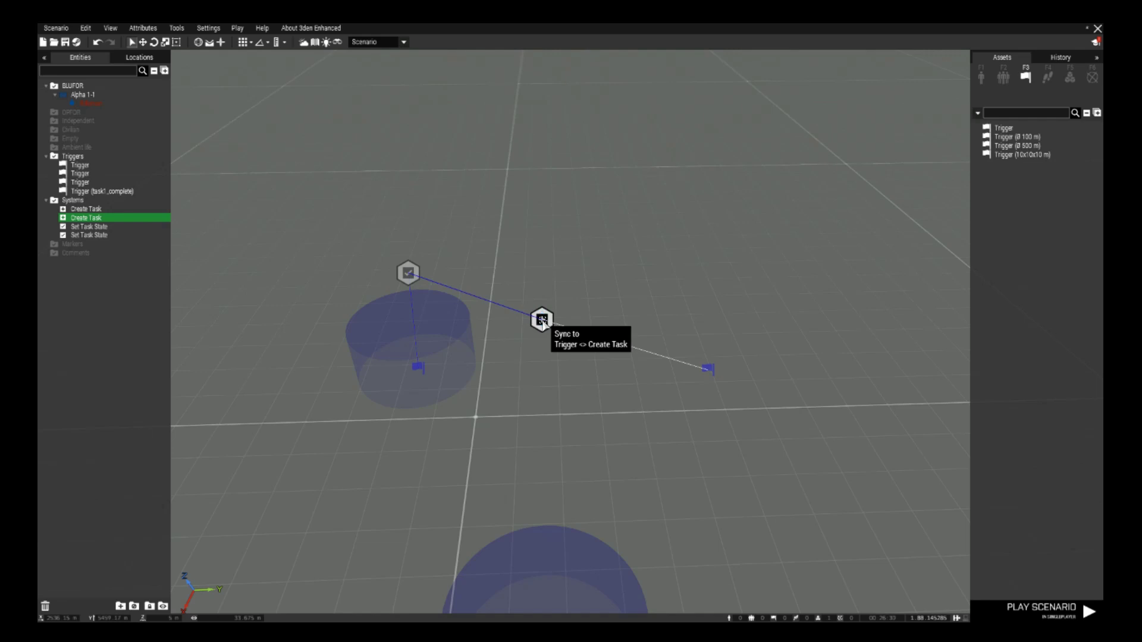
drag(419, 367, 542, 324)
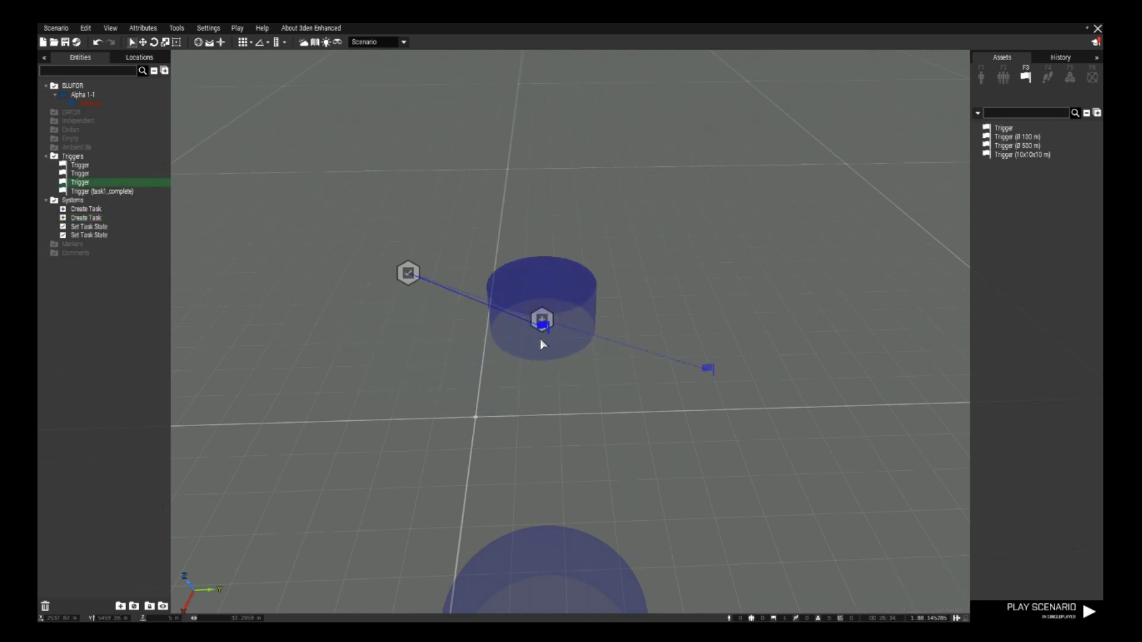
key(s)
key(s)
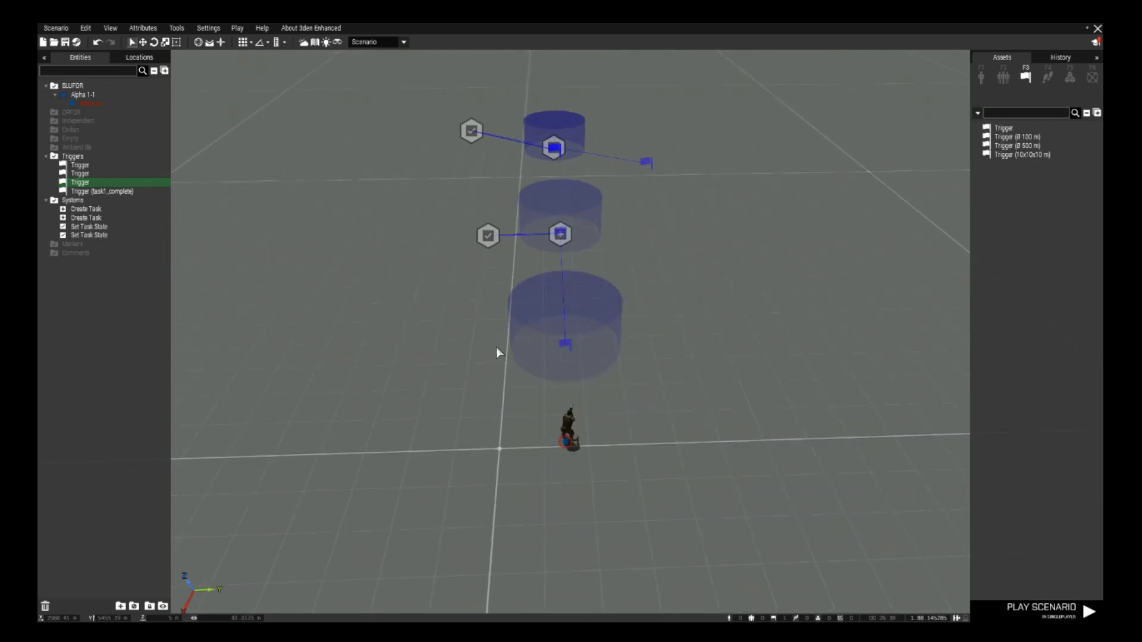
Set the countdown timer of the trigger conditioned on task1_complete to 10 seconds for Min, Mid and Max
scroll(634, 387, up, 1)
scroll(634, 388, up, 3)
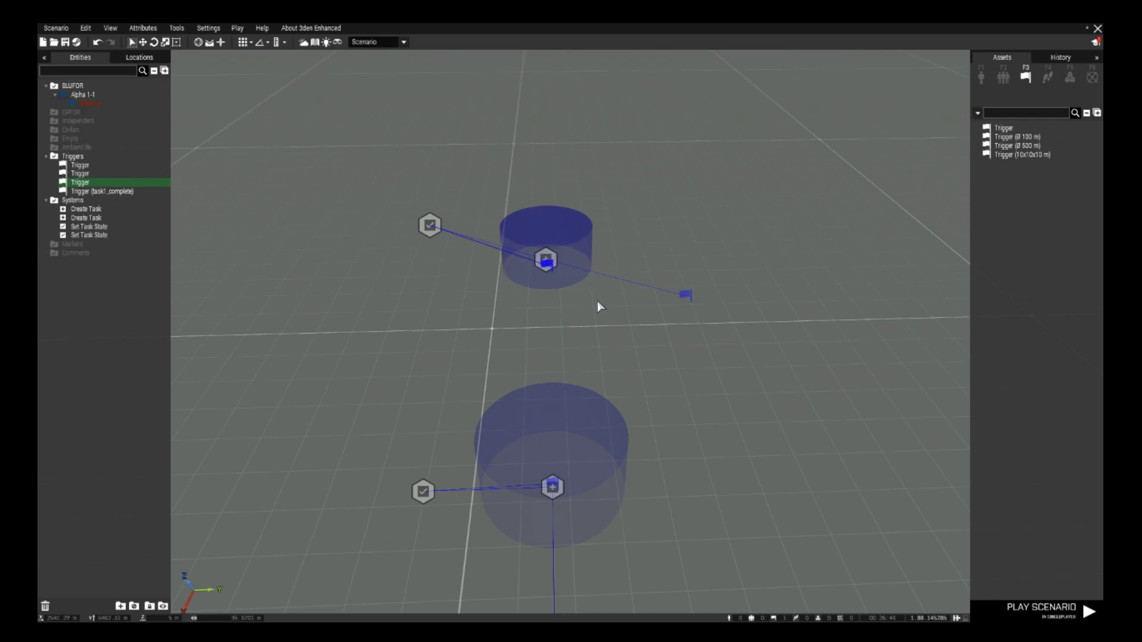
key(d)
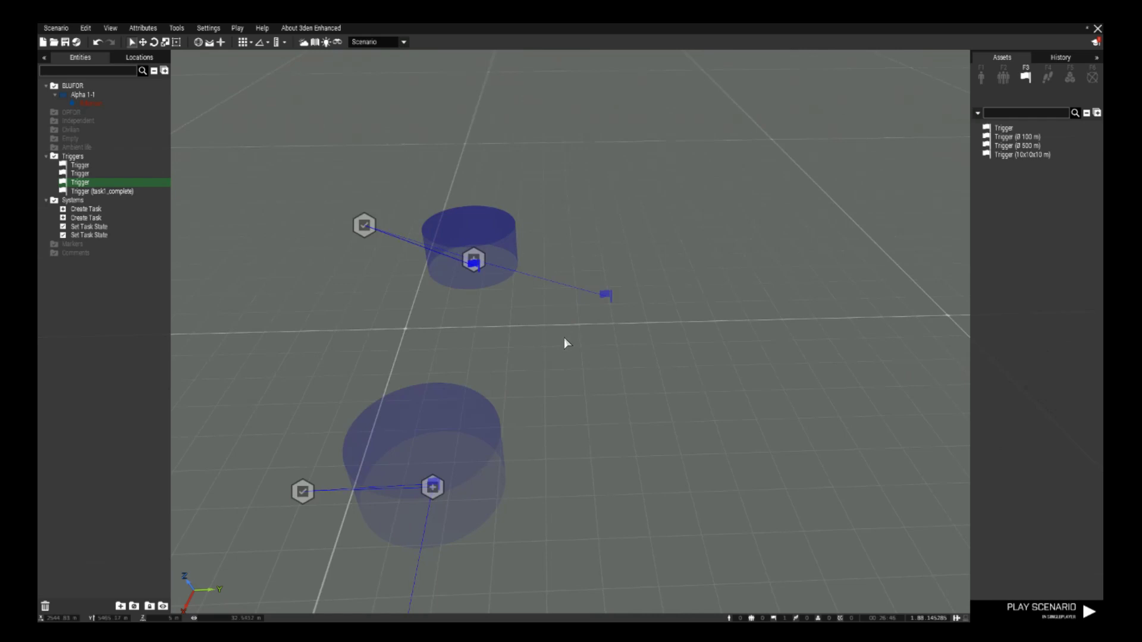
mouse_move(561, 376)
right_down()
mouse_move(559, 472)
mouse_move(560, 381)
right_up()
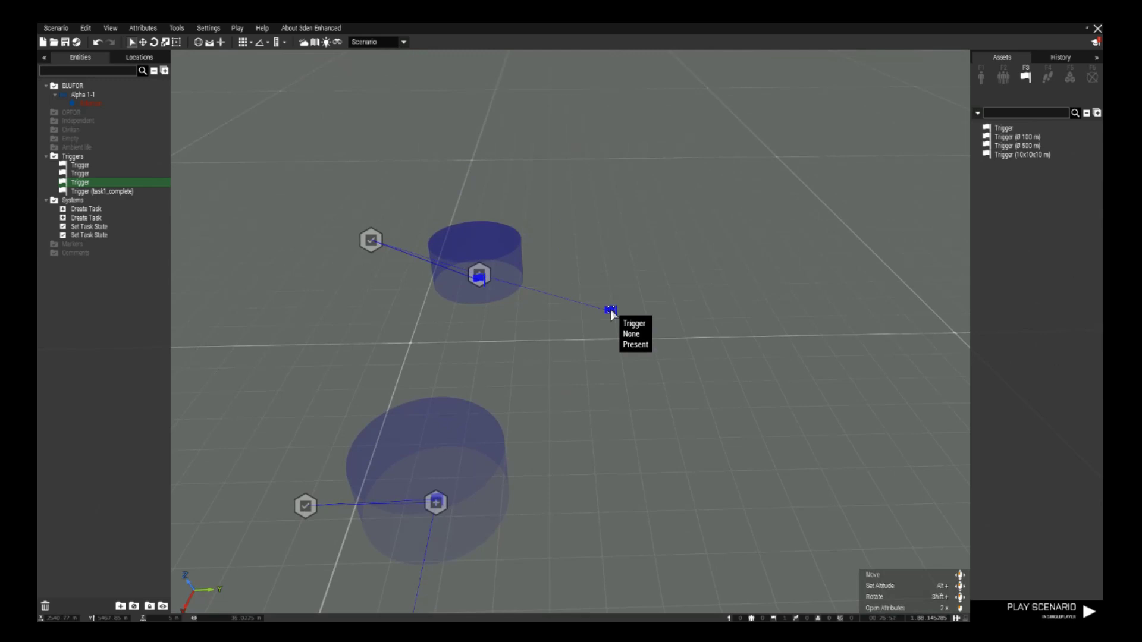
double_click(610, 309)
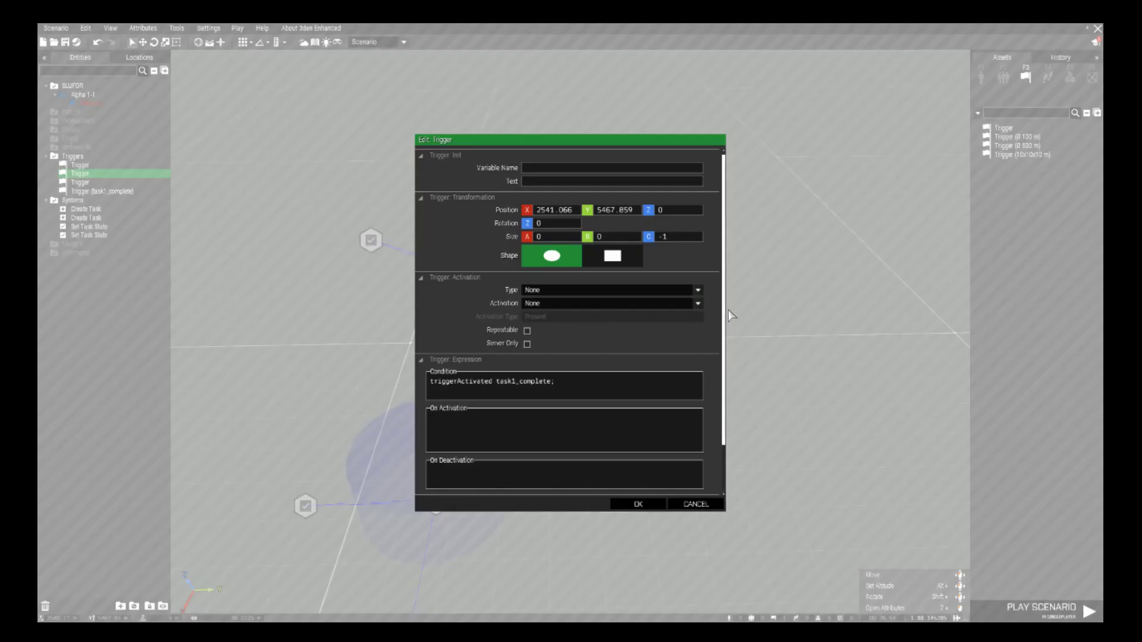
drag(724, 316, 723, 391)
drag(568, 470, 521, 470)
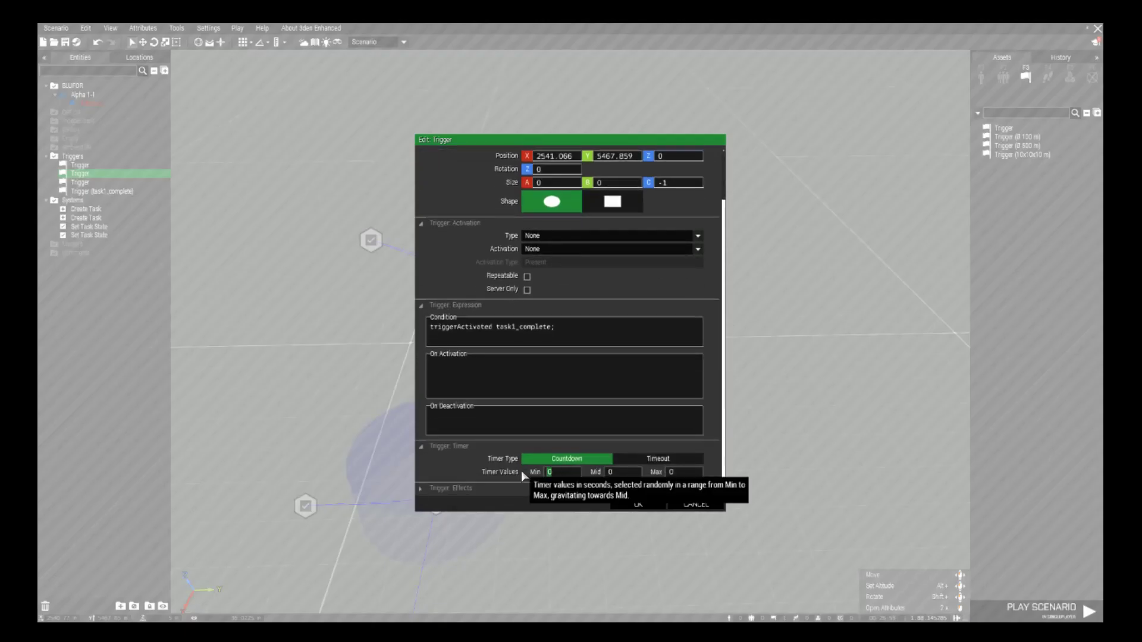
text(10)
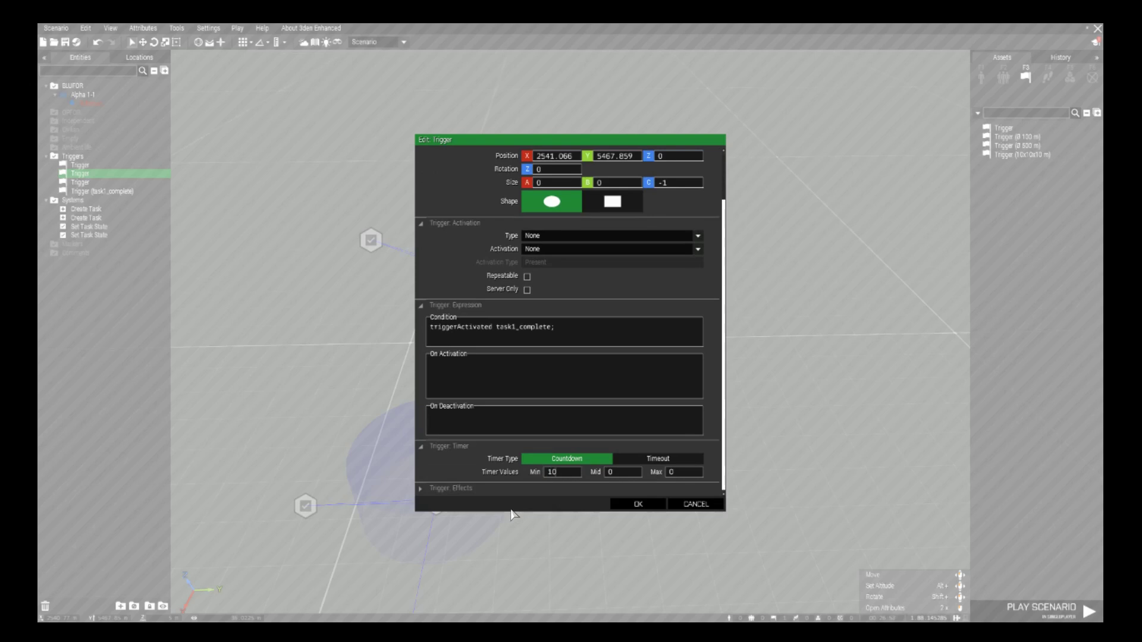
key(Tab)
text(10)
key(Tab)
text(10)
mouse_move(503, 477)
click(635, 501)
Play the scenario and run the player forward to the "move" task's destination to complete the first task
key(s)
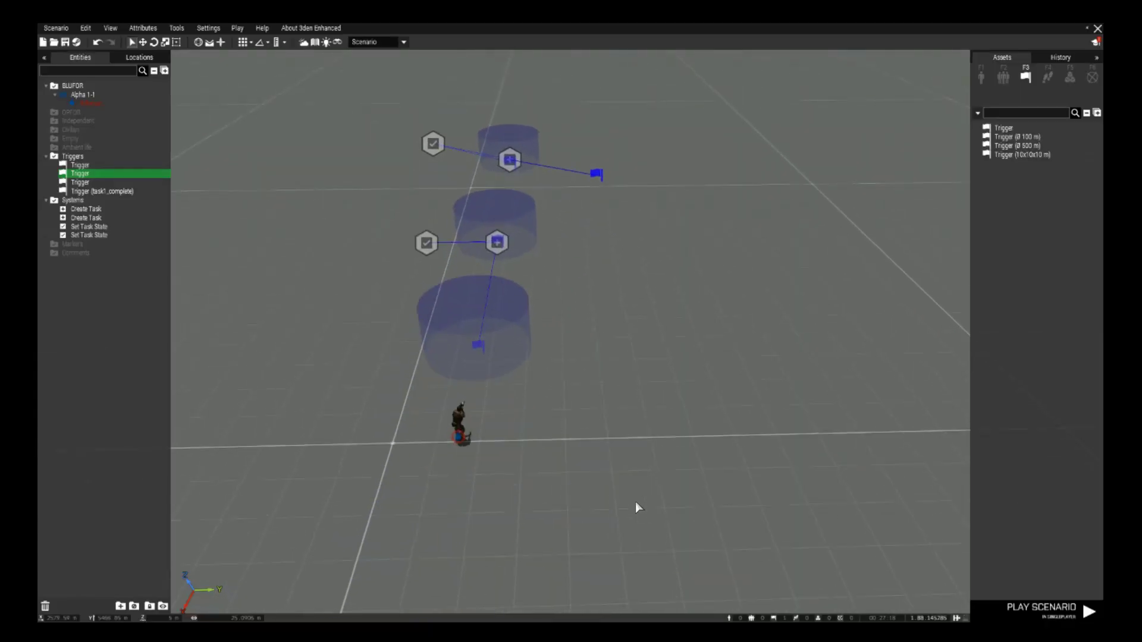
click(1037, 610)
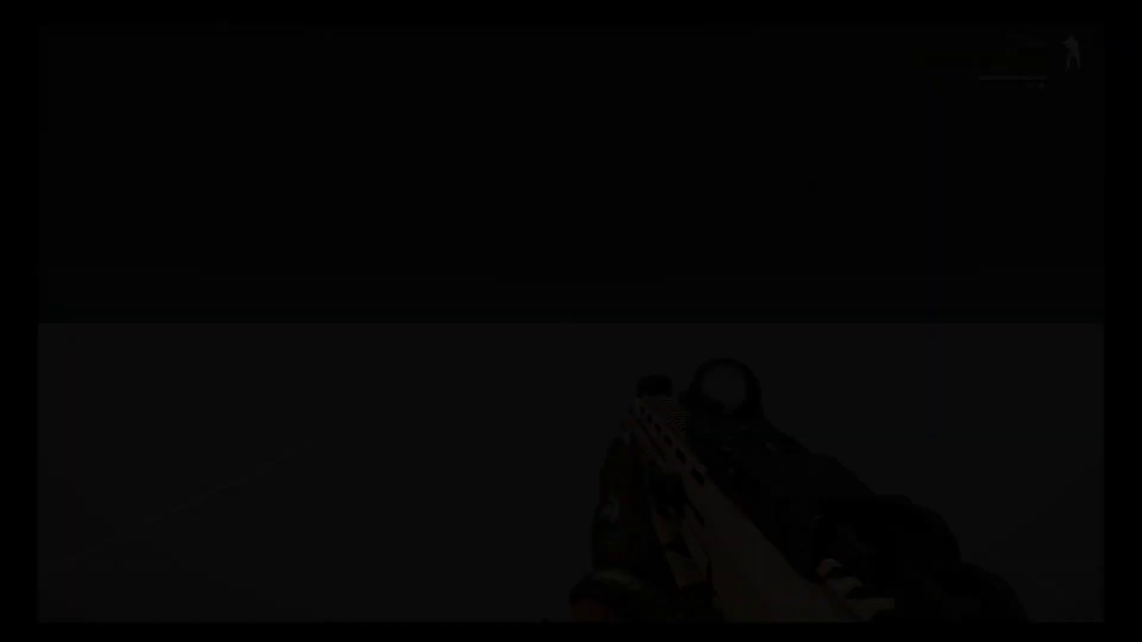
key(KP_Enter)
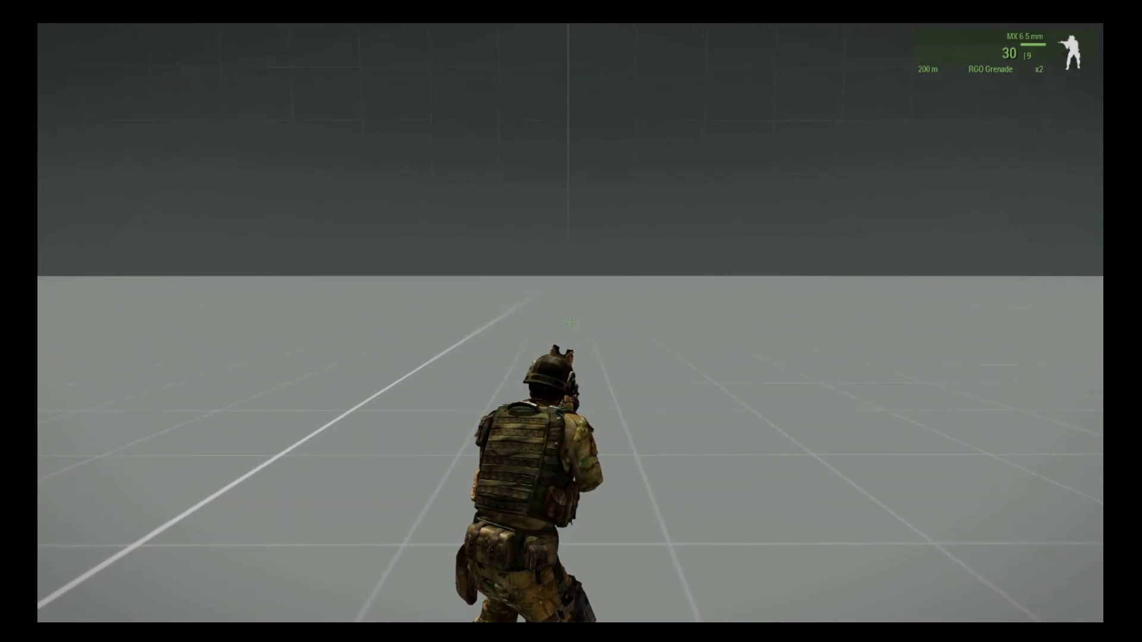
key(w)
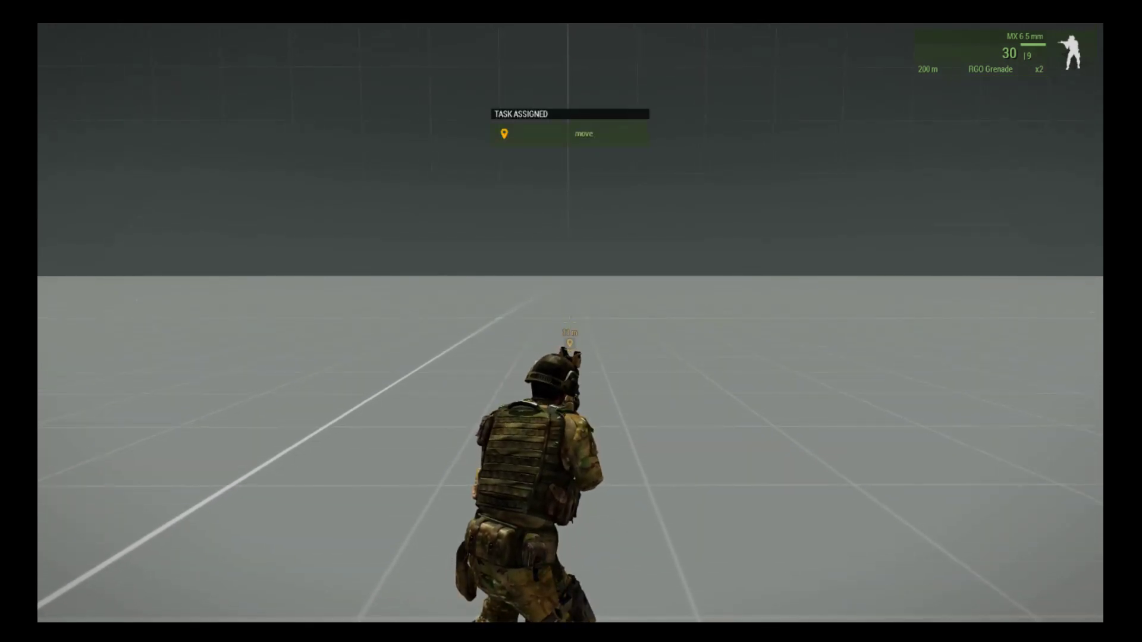
key(KP_Add)
key(w)
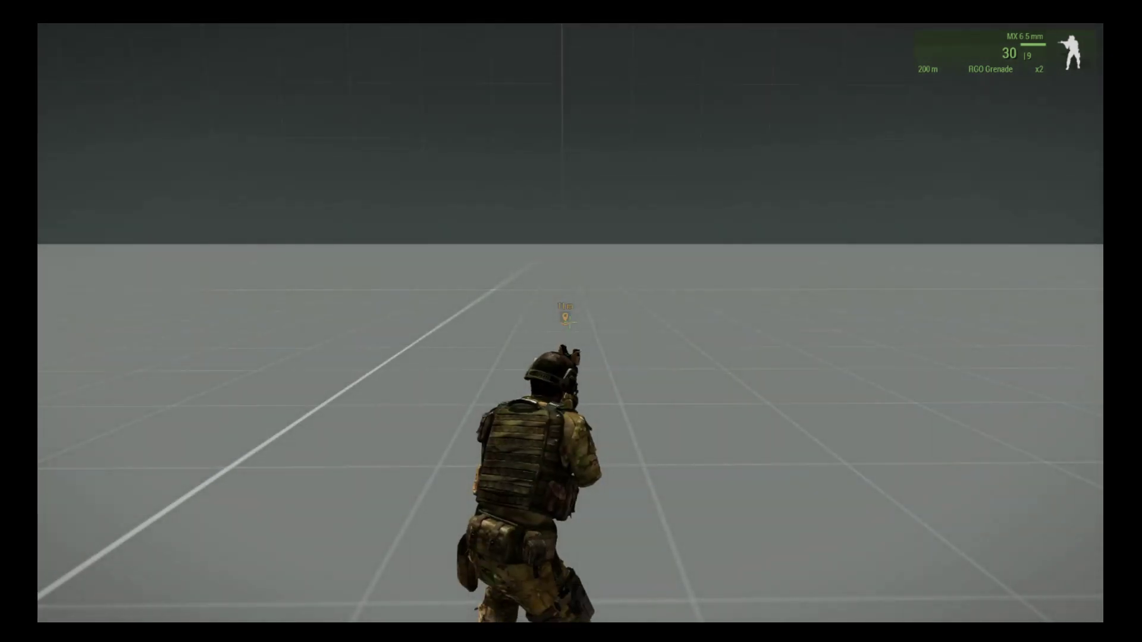
key(w)
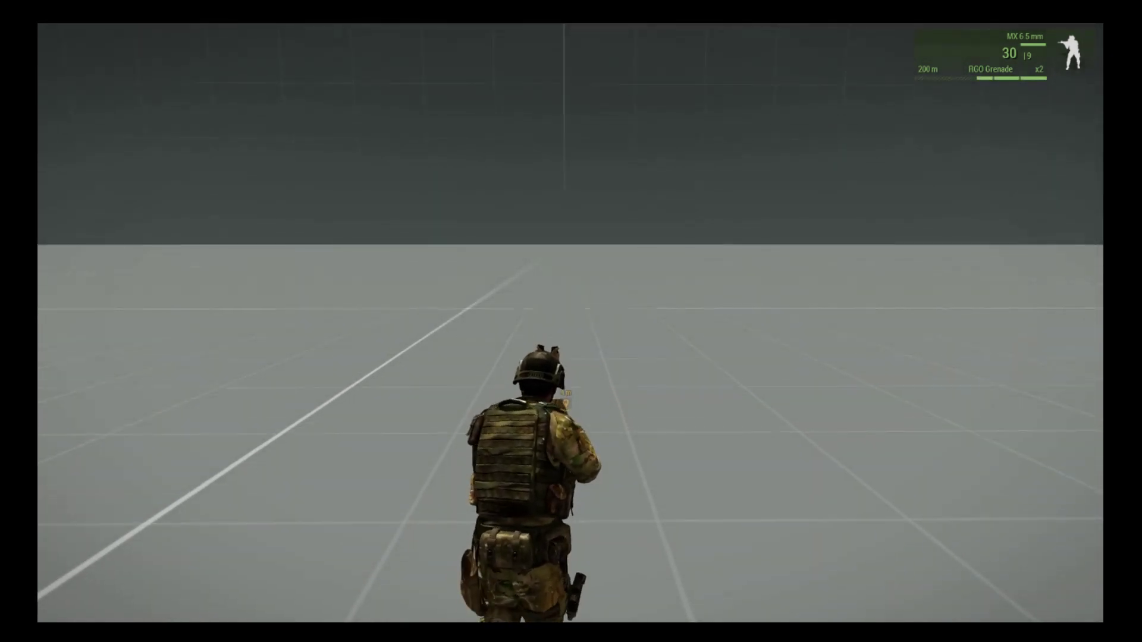
key(w)
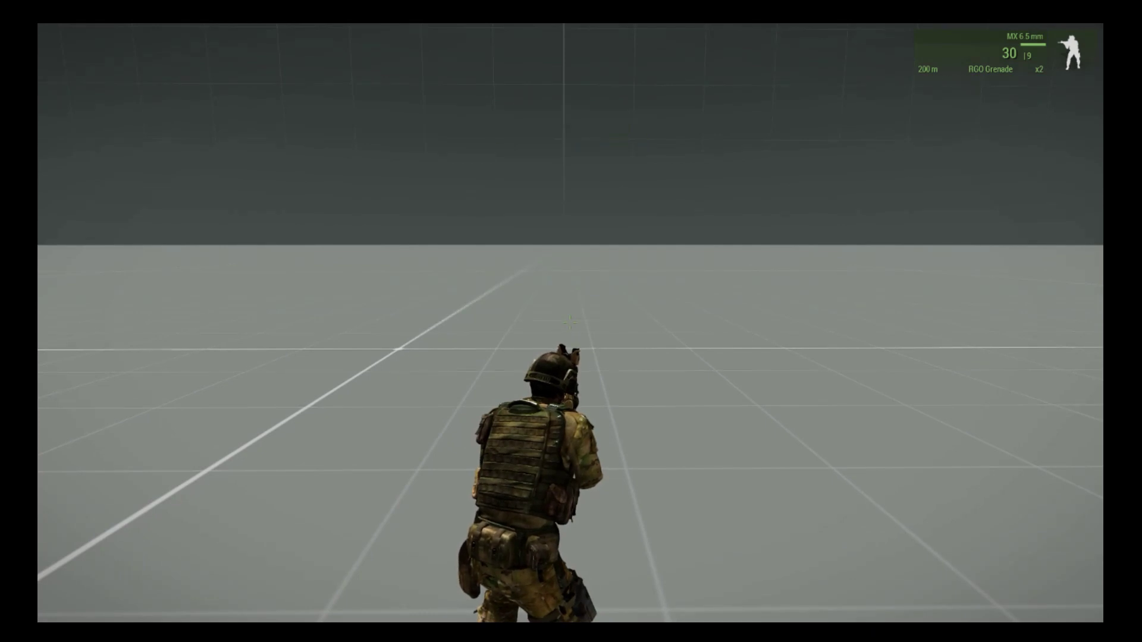
Wait out the countdown after task 1, and run the player to the "Move again" task's destination to test it
key(ctrl)
key(ctrl)
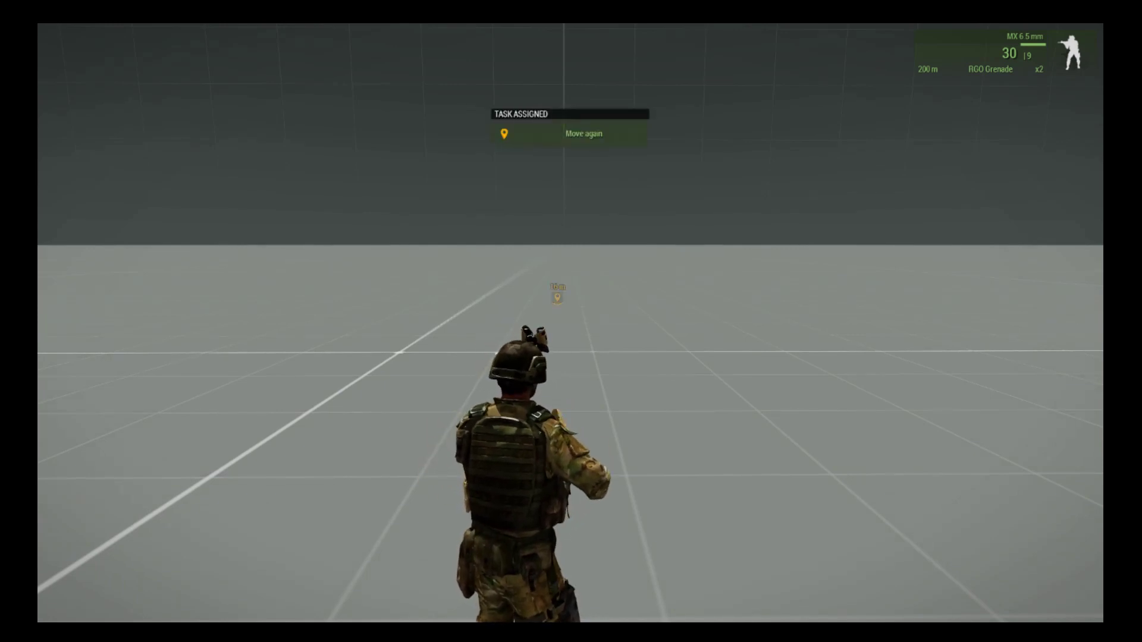
key(w)
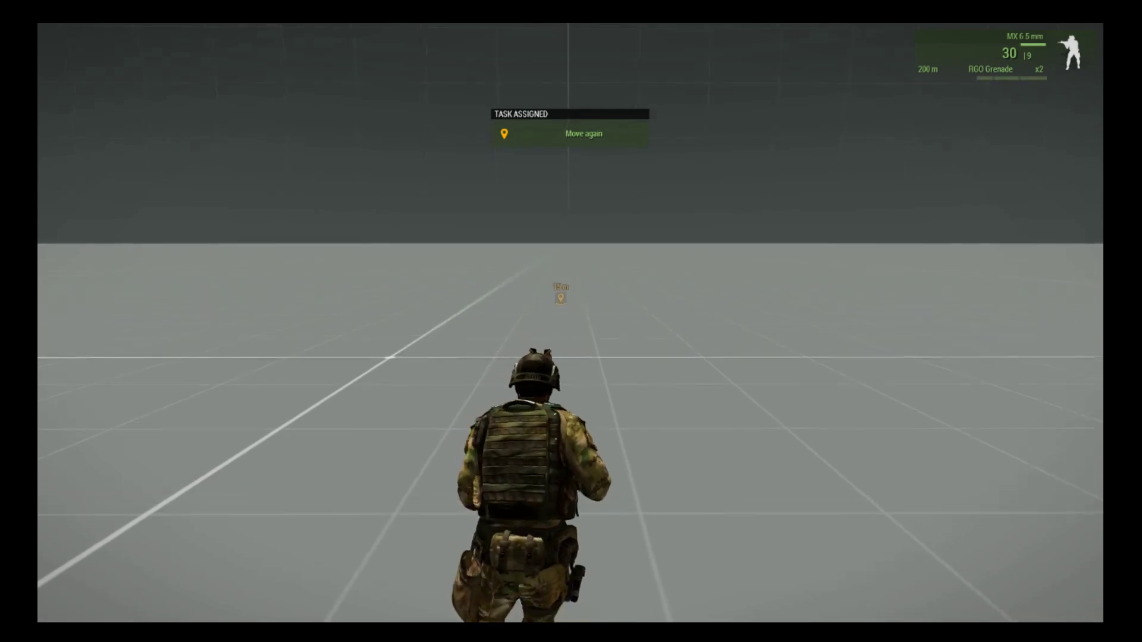
key(w)
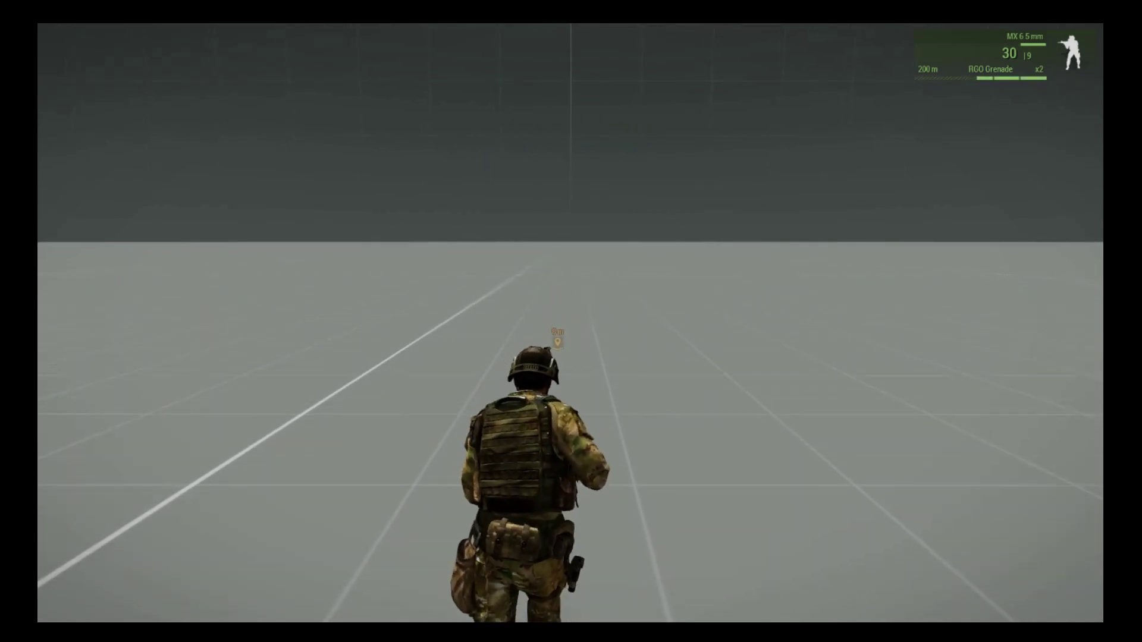
key(w)
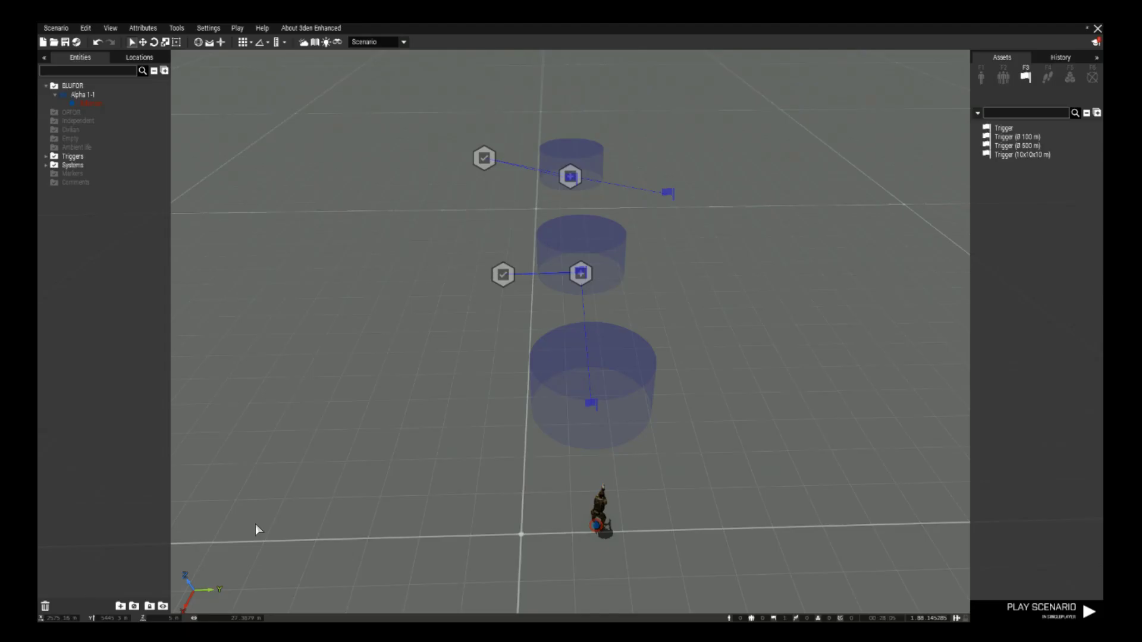
Place a third Create Task module on the ground beyond the second task's modules
right_drag(282, 519, 276, 543)
key(d)
key(q)
key(w)
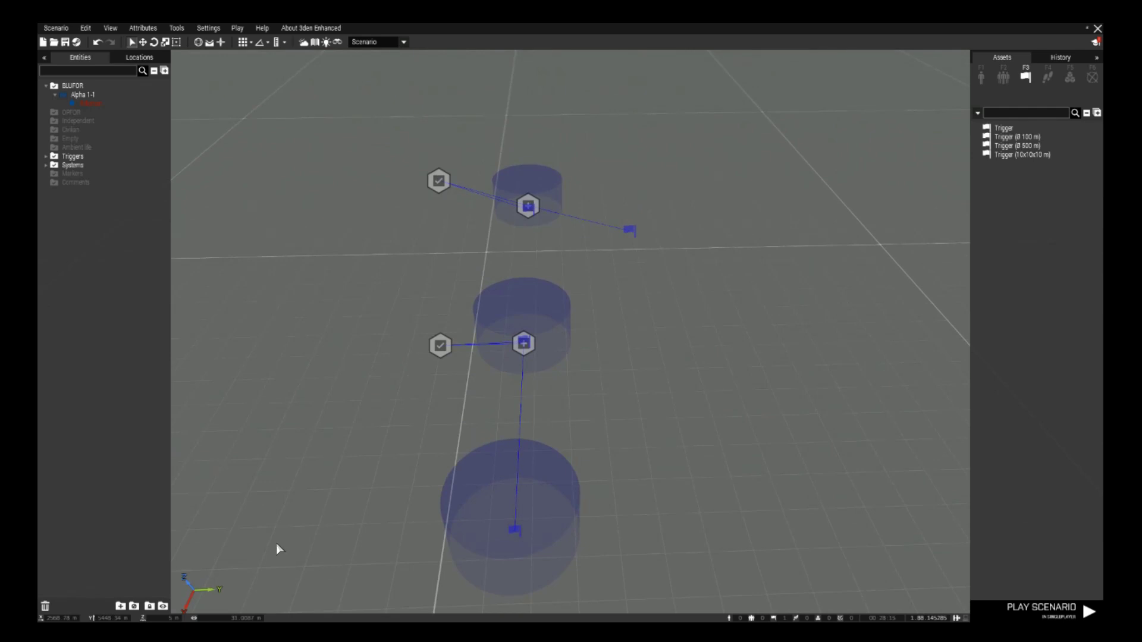
key(w)
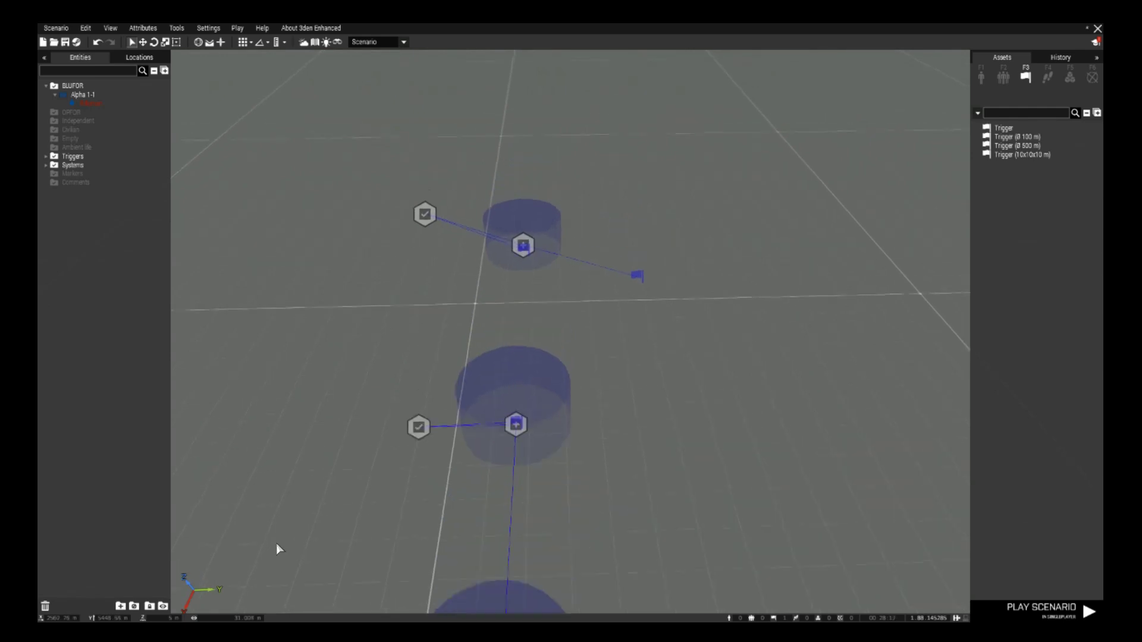
click(1070, 79)
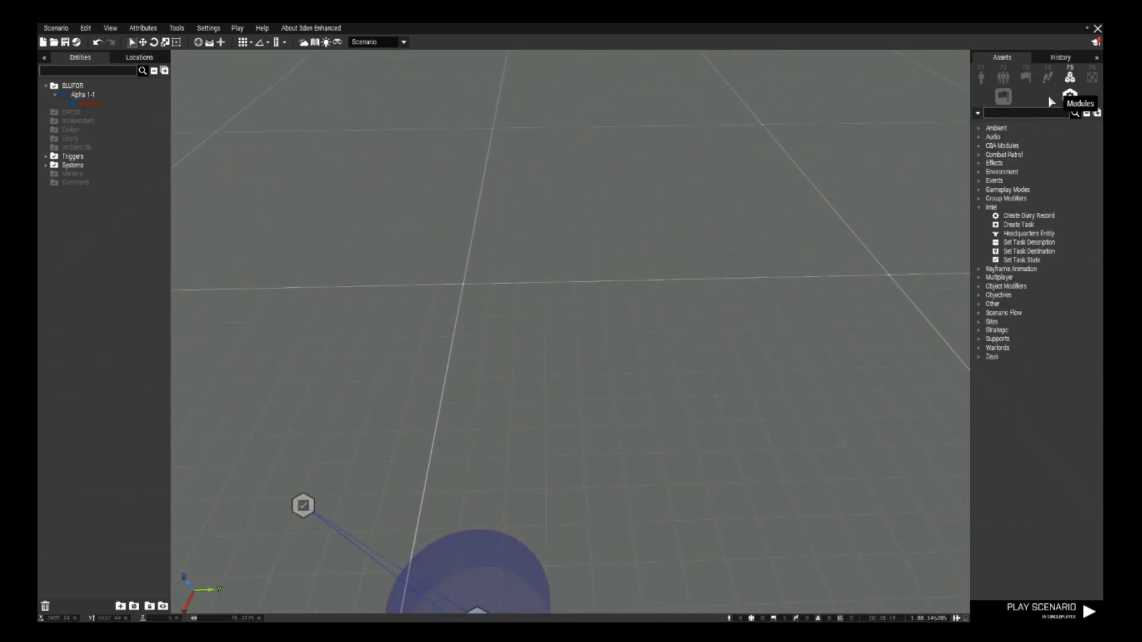
click(1013, 225)
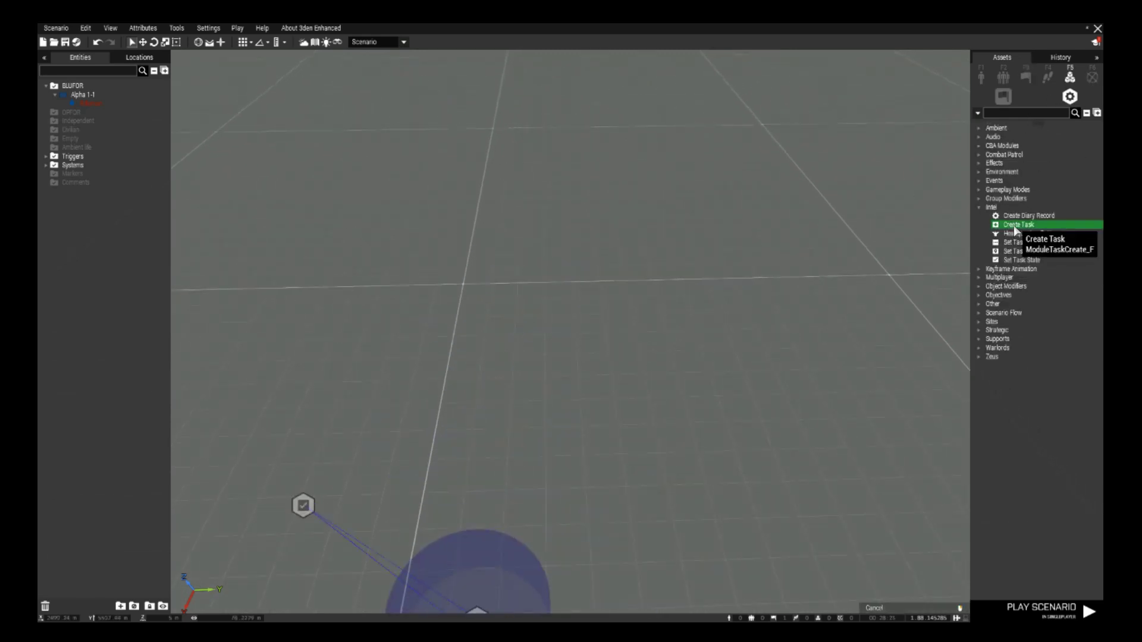
key(a)
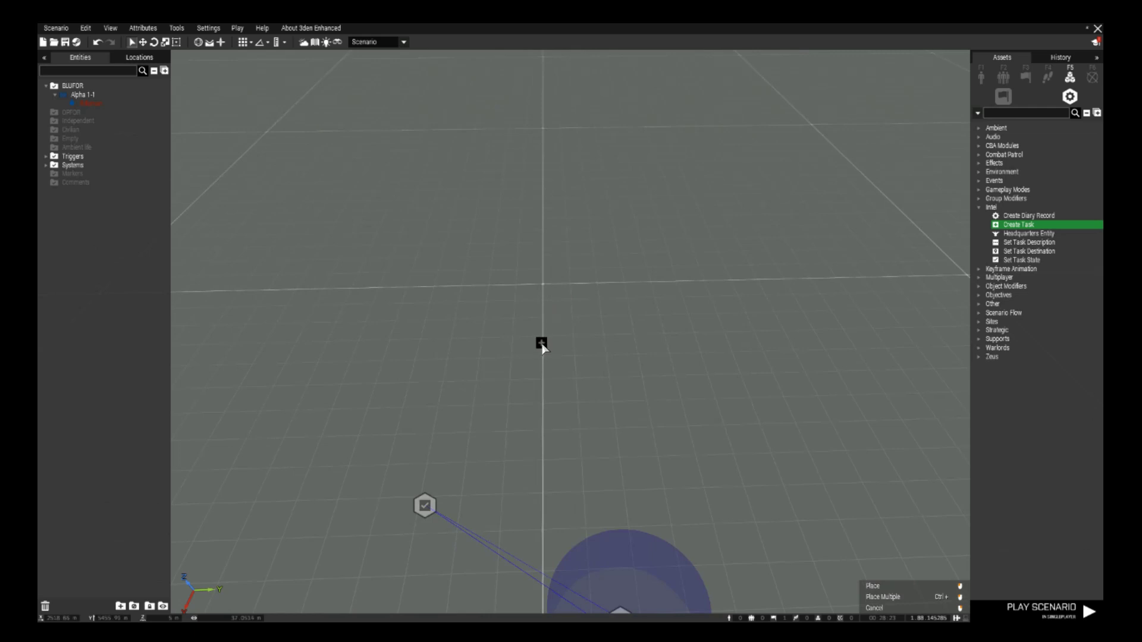
click(542, 344)
Set the third Create Task module's owner to All playable units, title and description to "Kill Bill", and state to Assigned
double_click(541, 344)
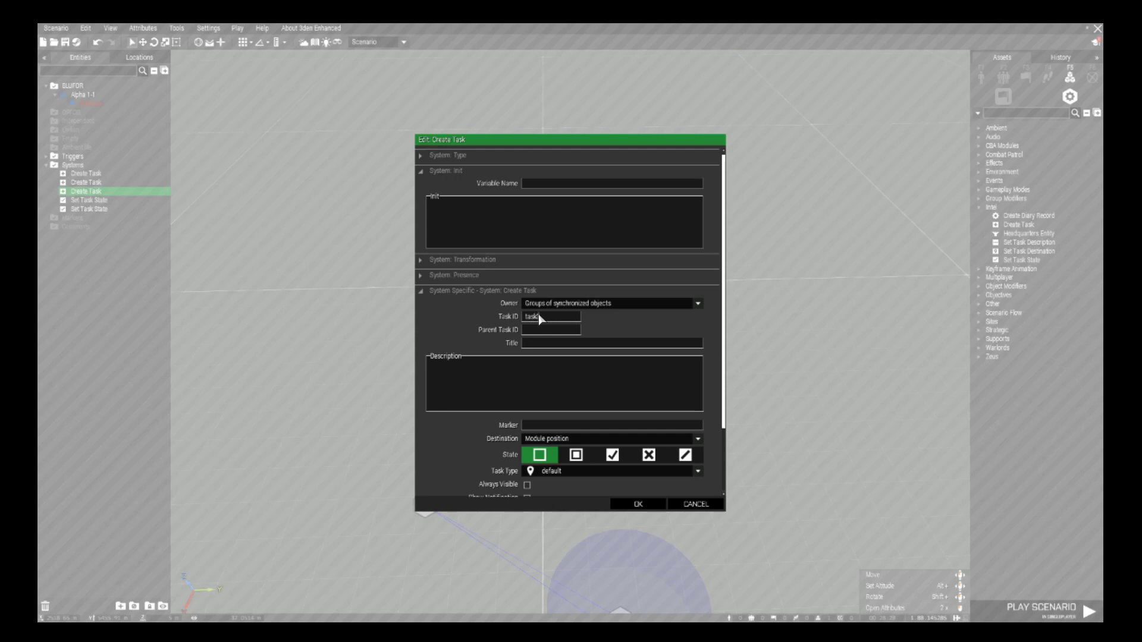
click(563, 304)
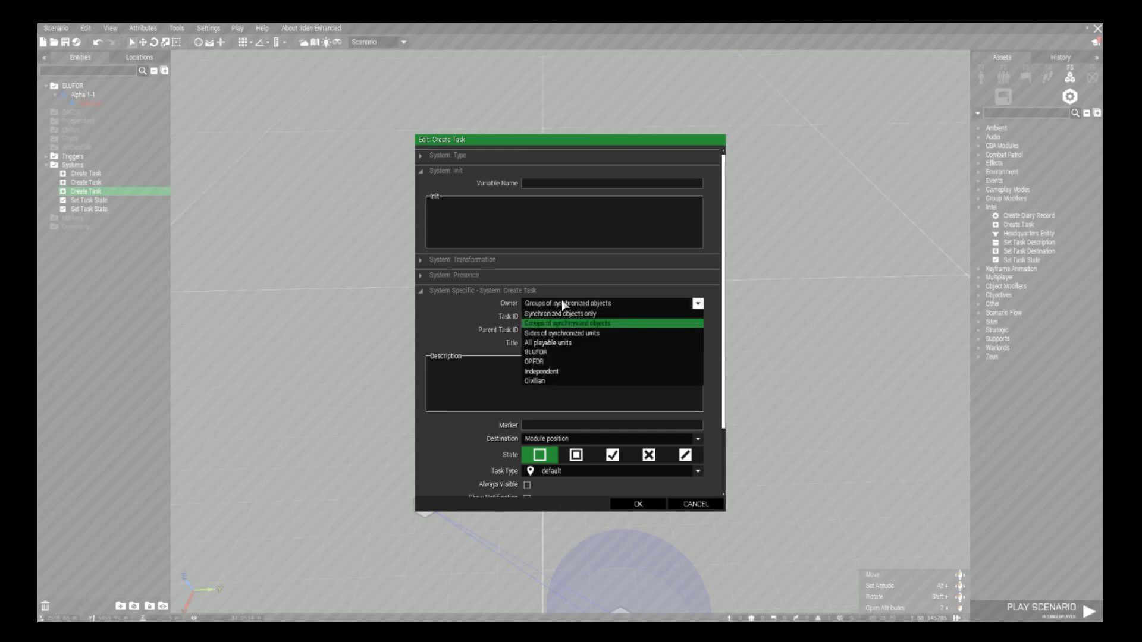
click(561, 342)
click(551, 344)
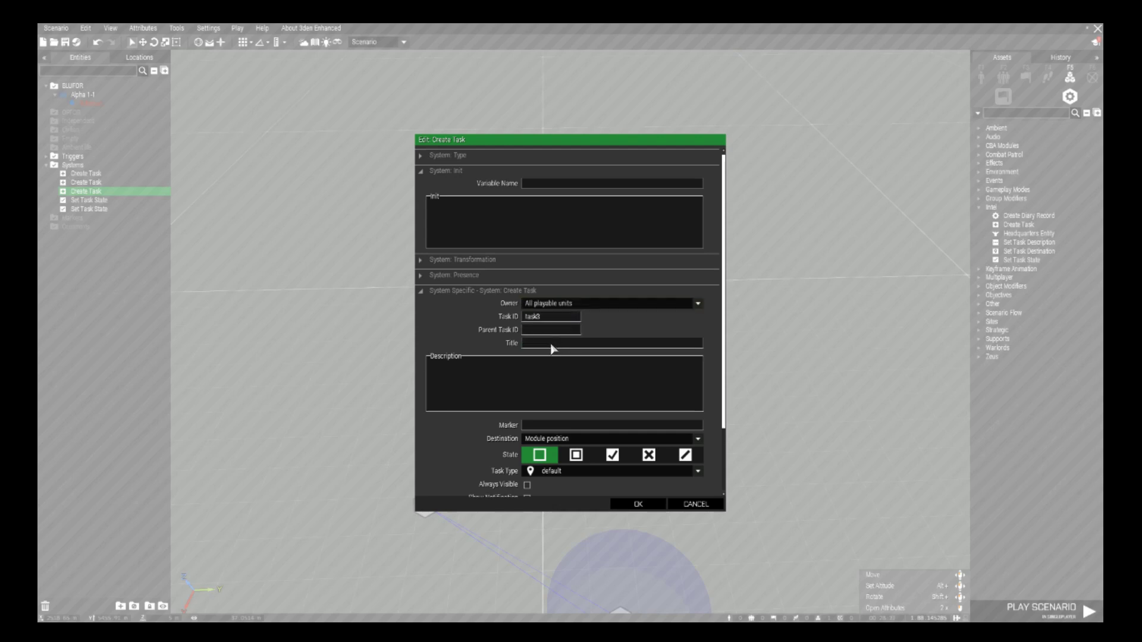
text(Kill Bill)
click(515, 385)
text(Kill Bill)
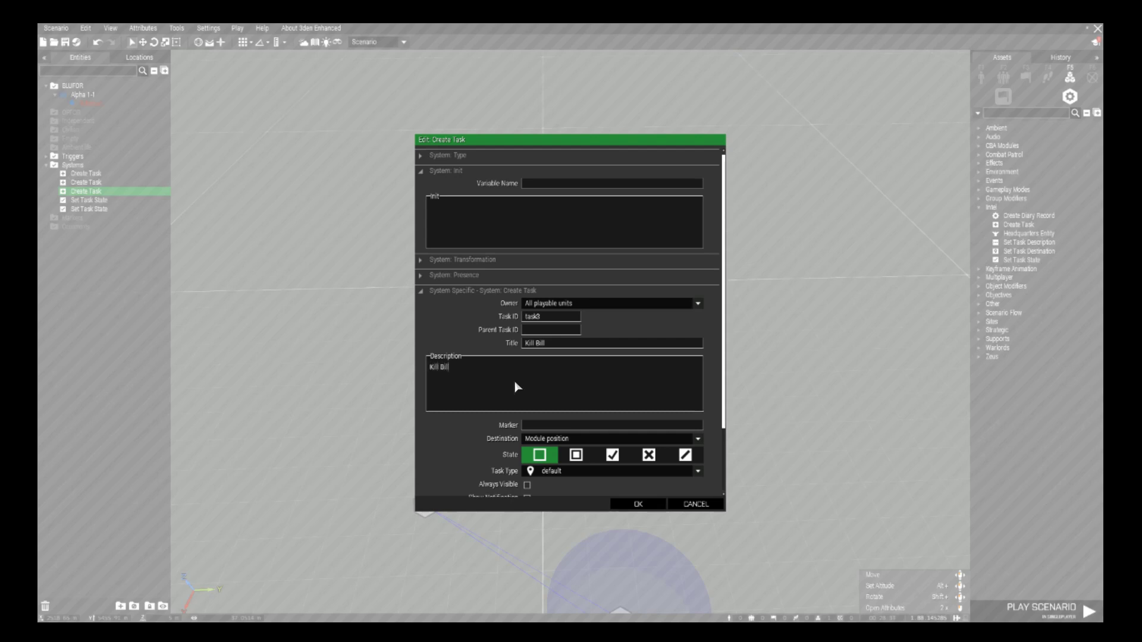
click(580, 457)
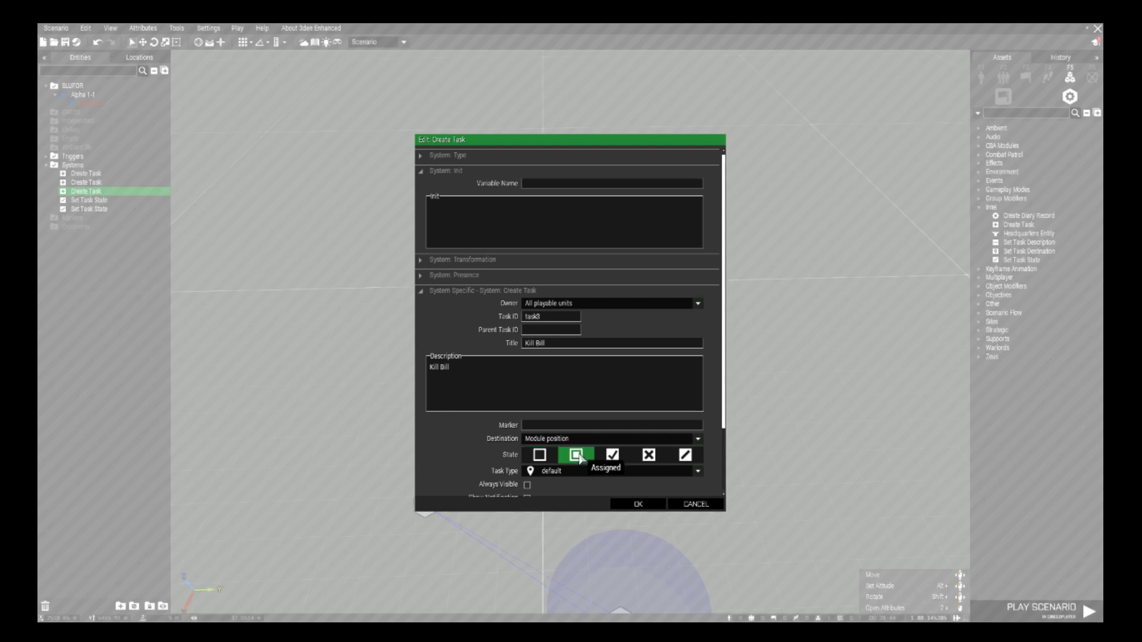
click(637, 503)
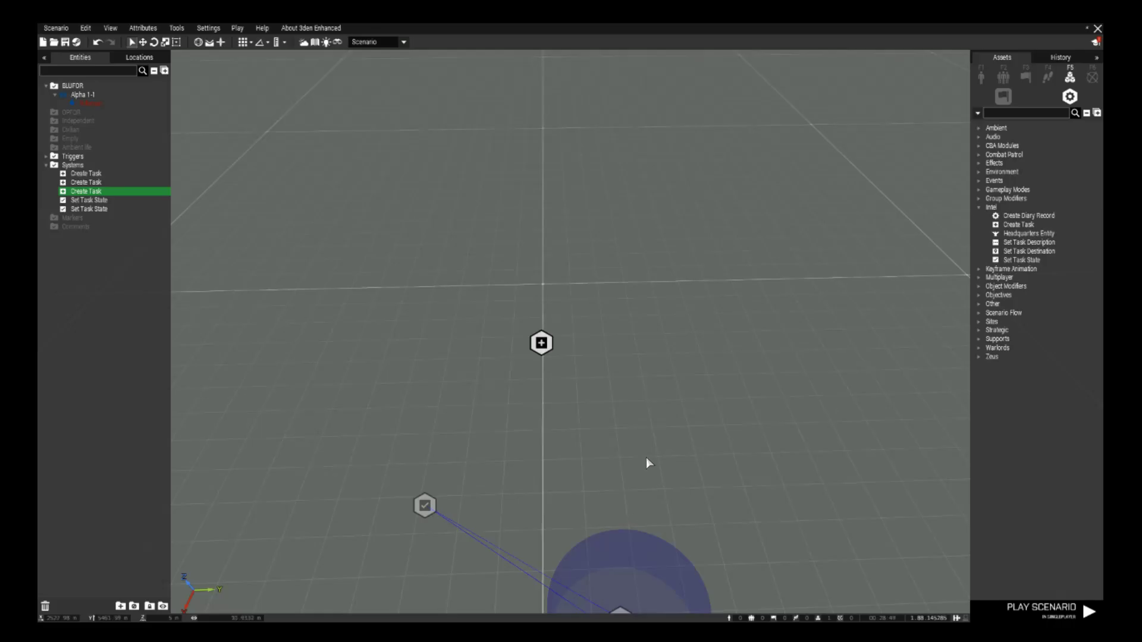
Place a plain trigger beside the third Create Task module
click(1025, 76)
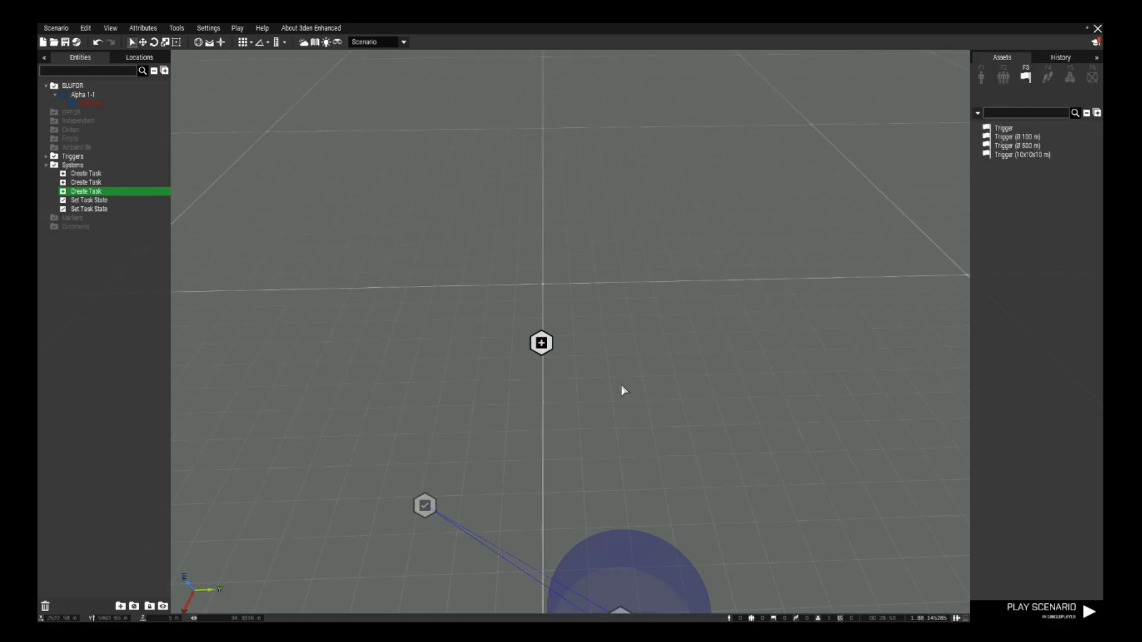
click(1004, 128)
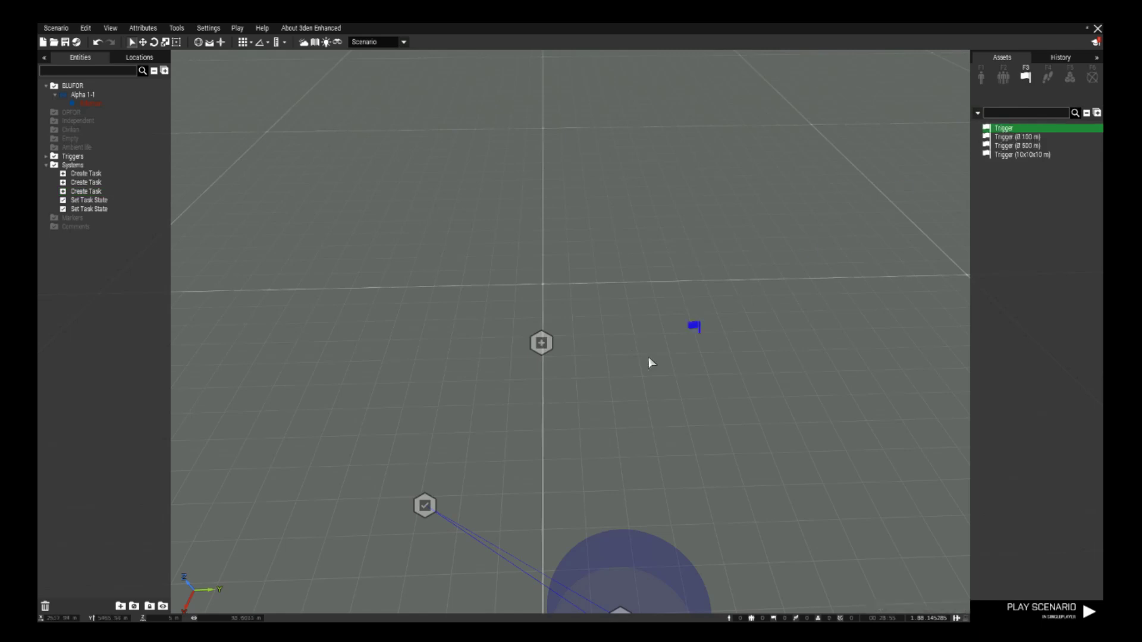
click(627, 381)
Give the Any Player trigger on the second task the variable name task2_complete
scroll(629, 408, down, 2)
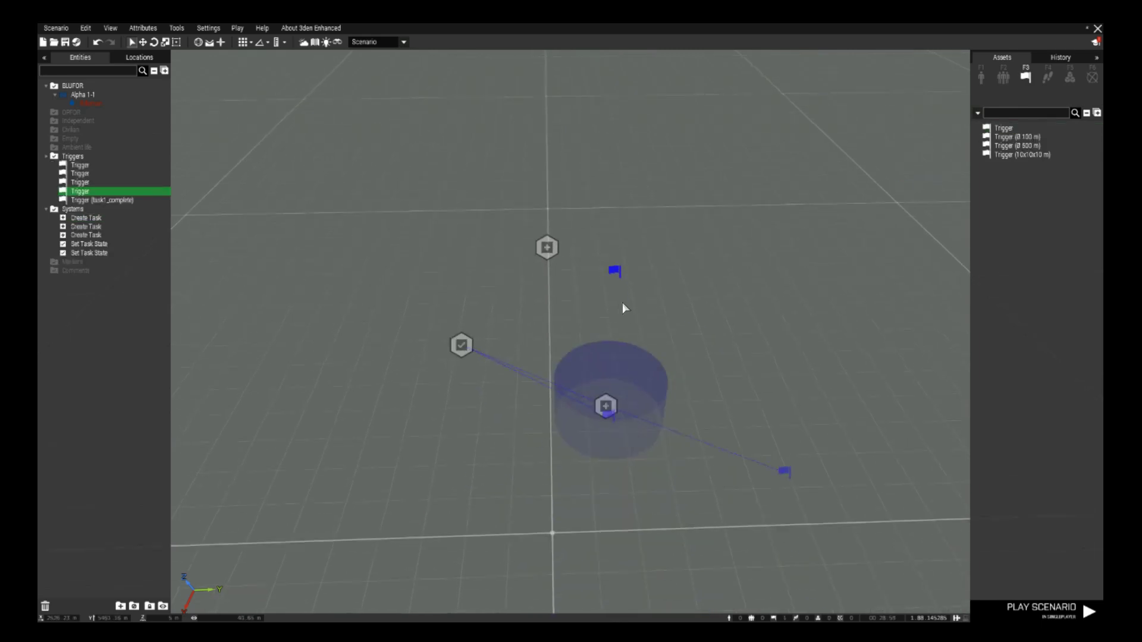
double_click(608, 416)
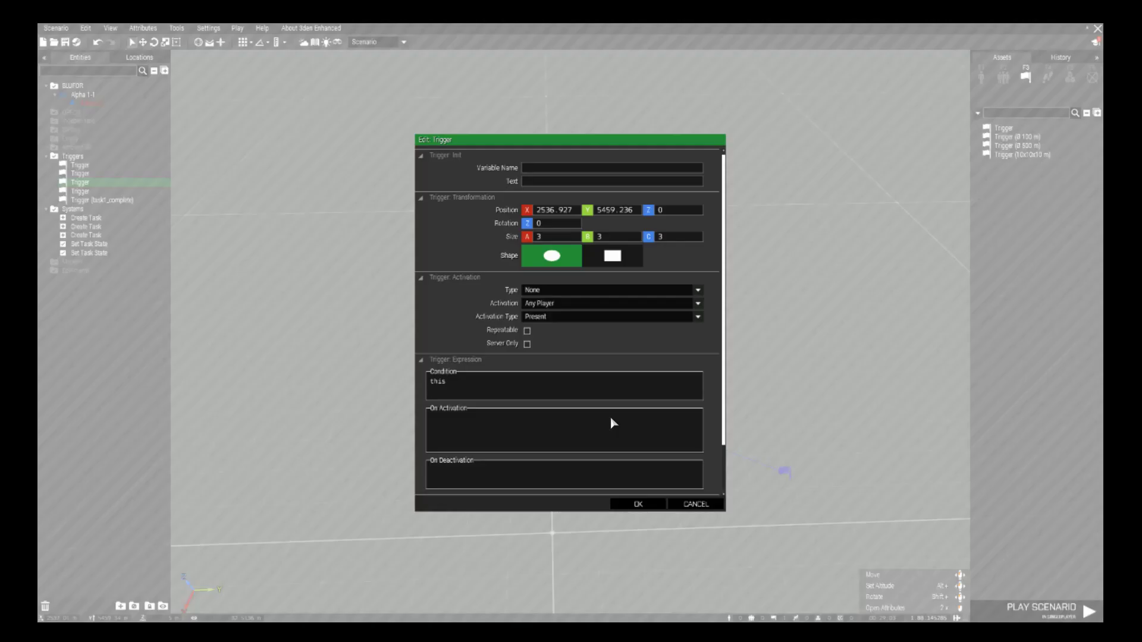
click(545, 167)
text(task2_complete)
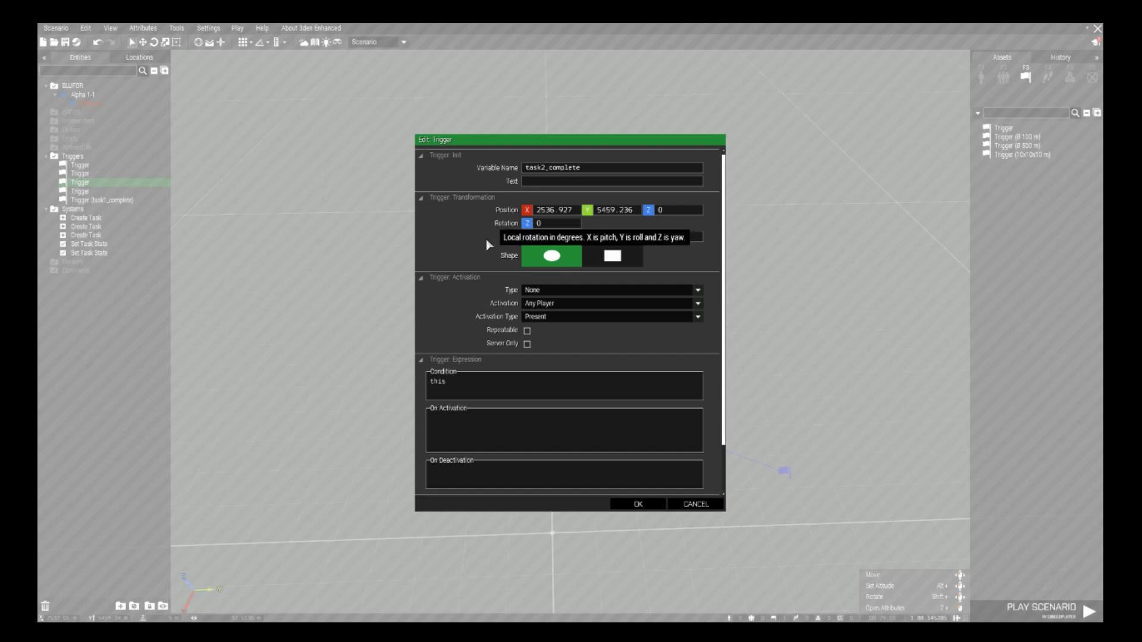
click(638, 504)
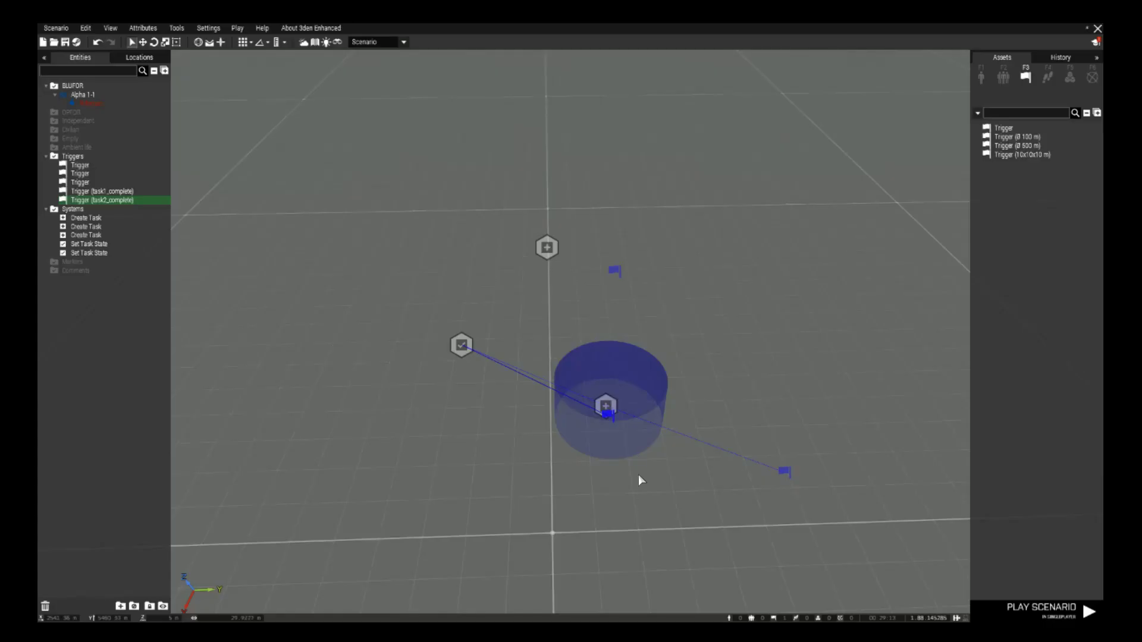
Set the condition of the trigger beside the third Create Task module to triggerActivated task2_complete
double_click(615, 270)
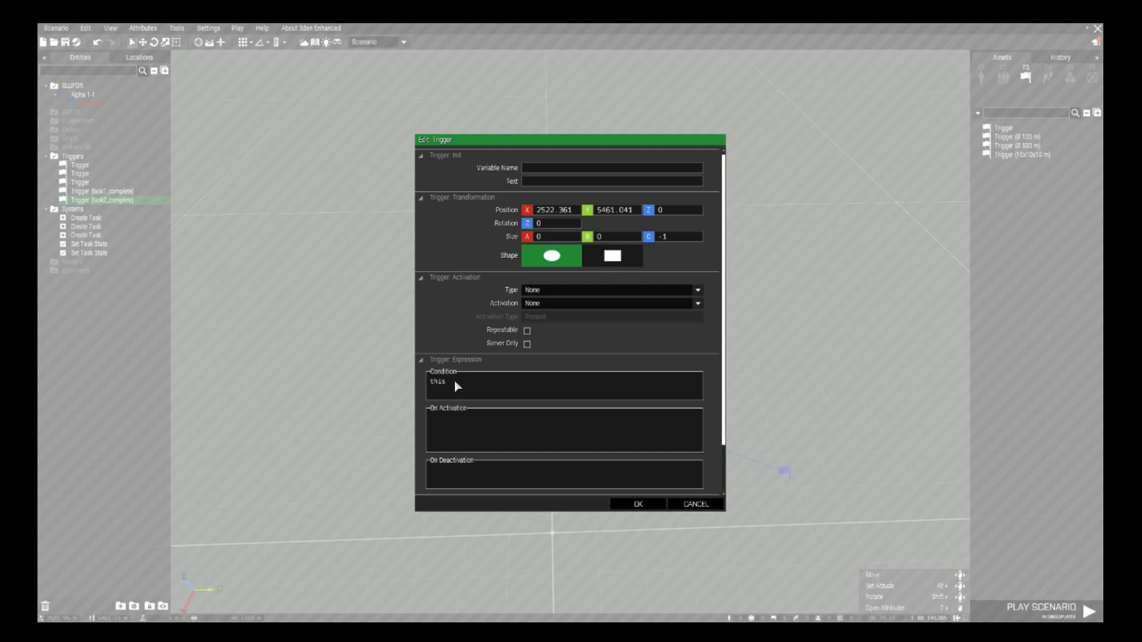
text(trigger)
key(Tab)
text(task2_cpom)
key(BackSpace)
key(BackSpace)
key(BackSpace)
text(omplete)
click(651, 504)
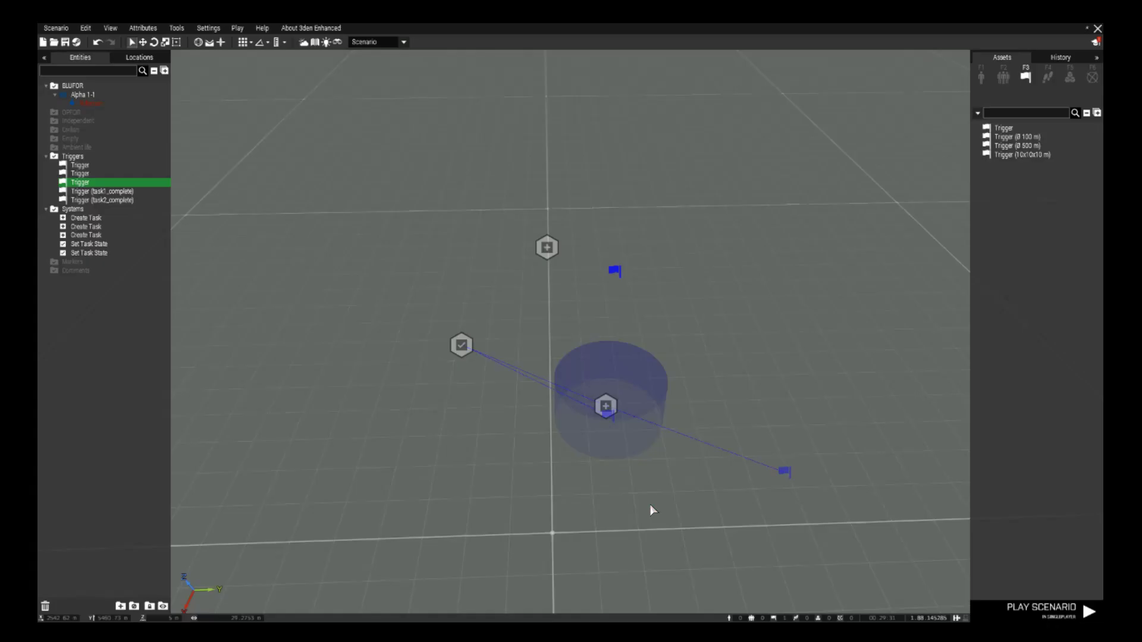
Sync the trigger conditioned on task2_complete to the third Create Task module
right_click(616, 271)
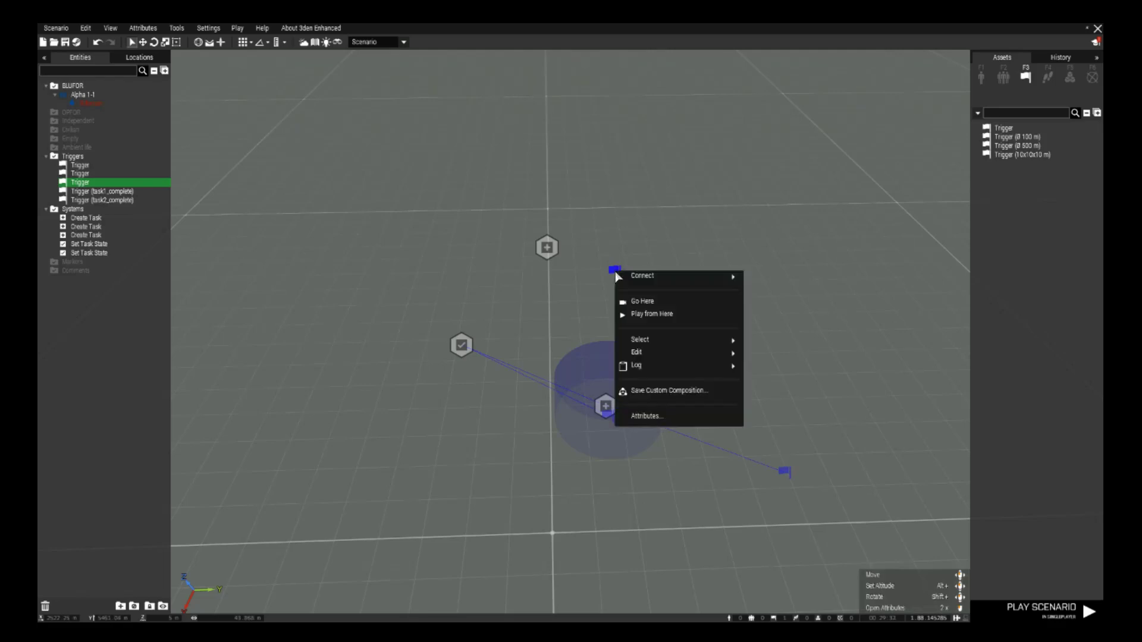
mouse_move(703, 278)
click(767, 275)
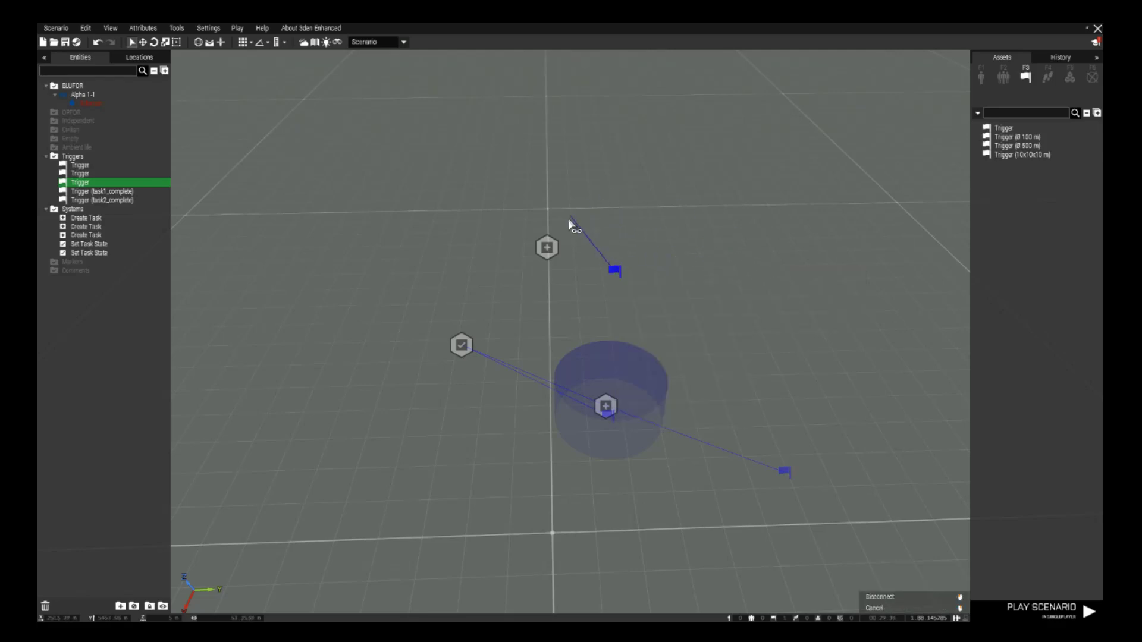
click(547, 249)
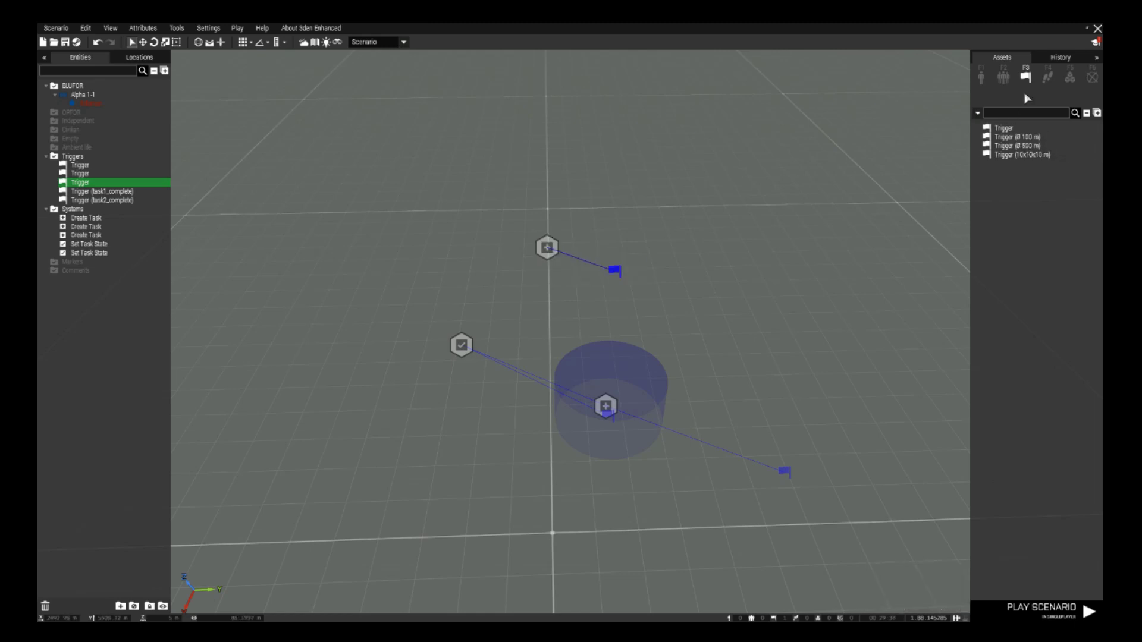
Place a Set Task State module beside the third Create Task module and set its state to the check mark
click(1069, 77)
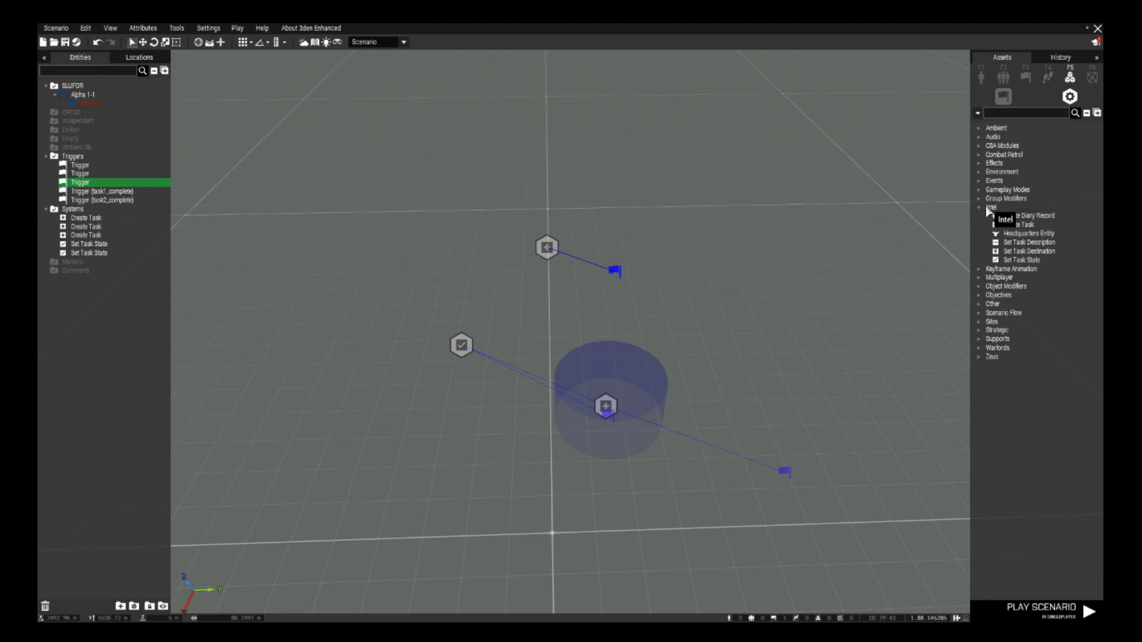
click(1019, 259)
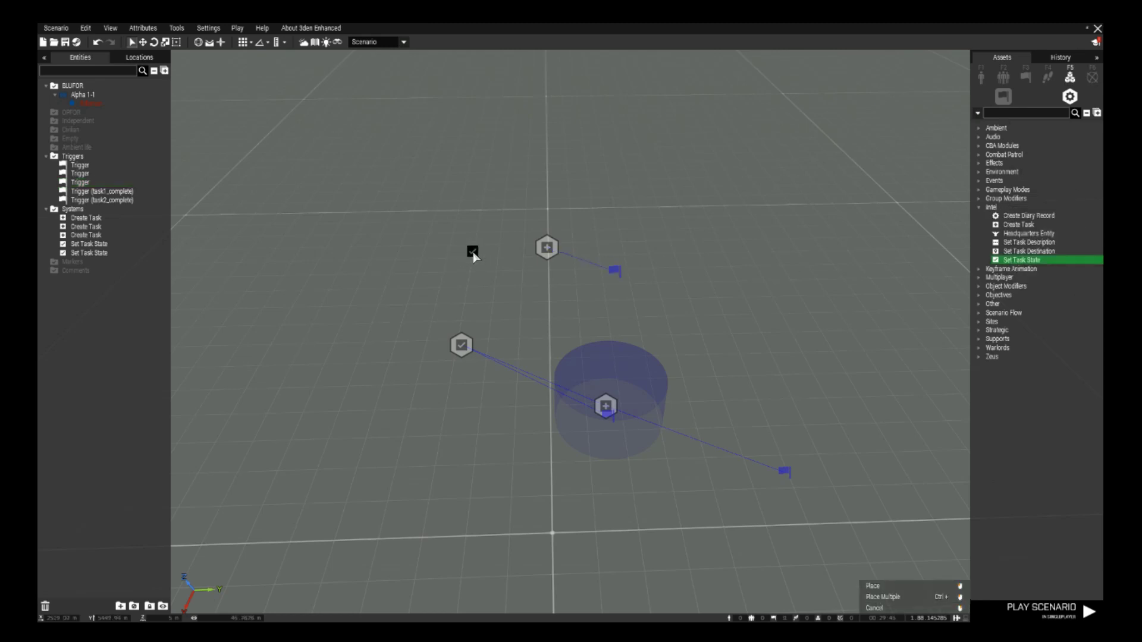
click(472, 251)
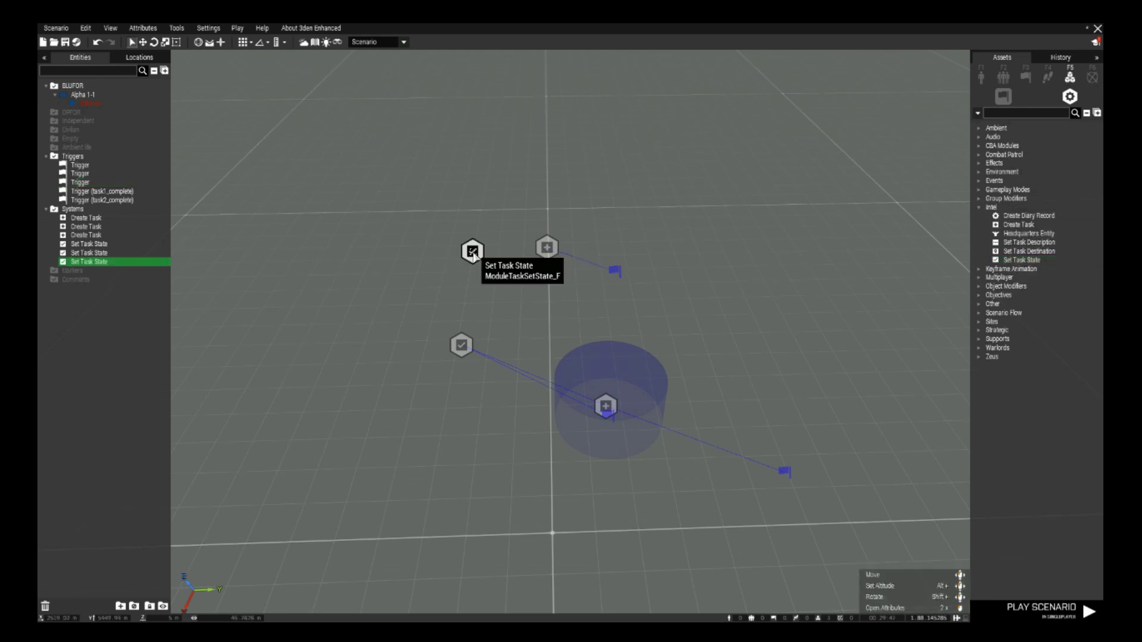
double_click(473, 252)
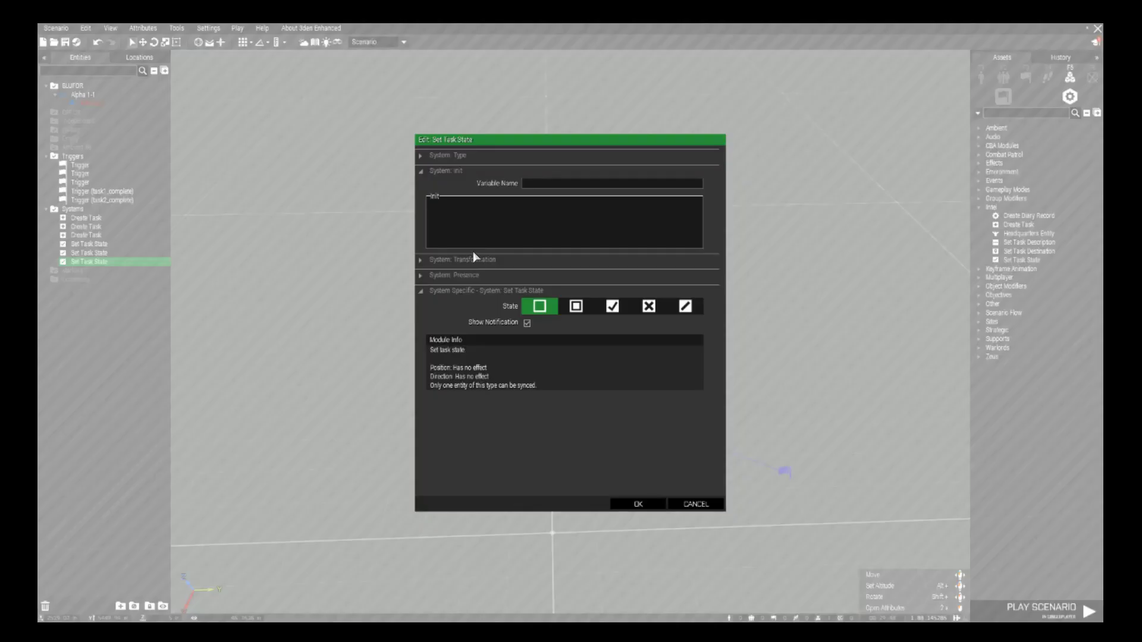
click(614, 308)
click(649, 505)
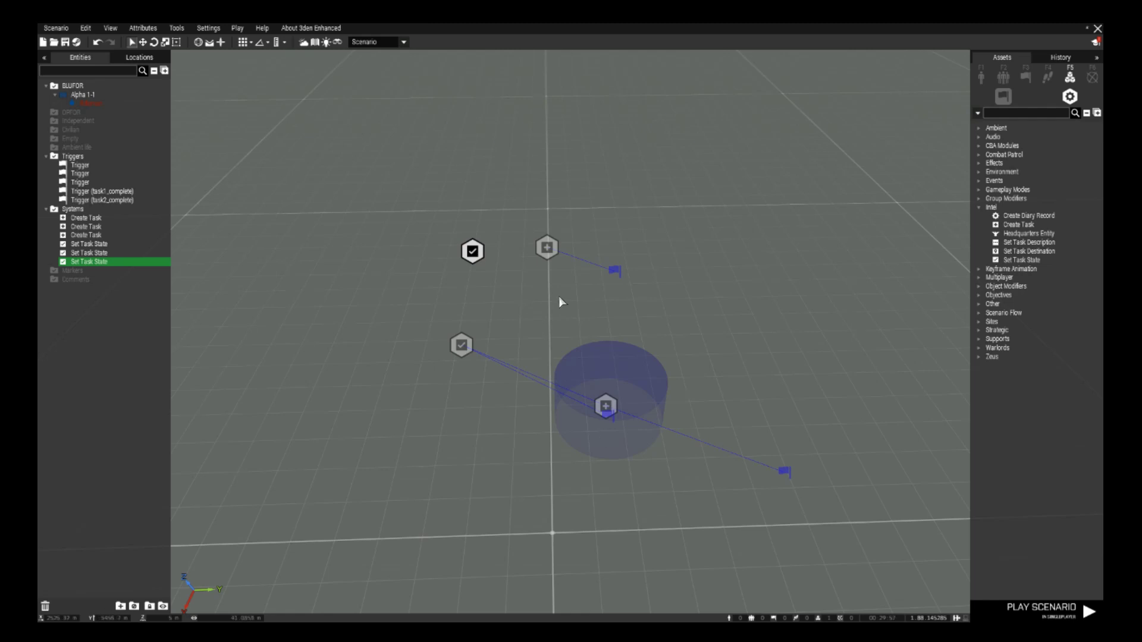
Place a plain trigger beside the third Set Task State module
click(1025, 76)
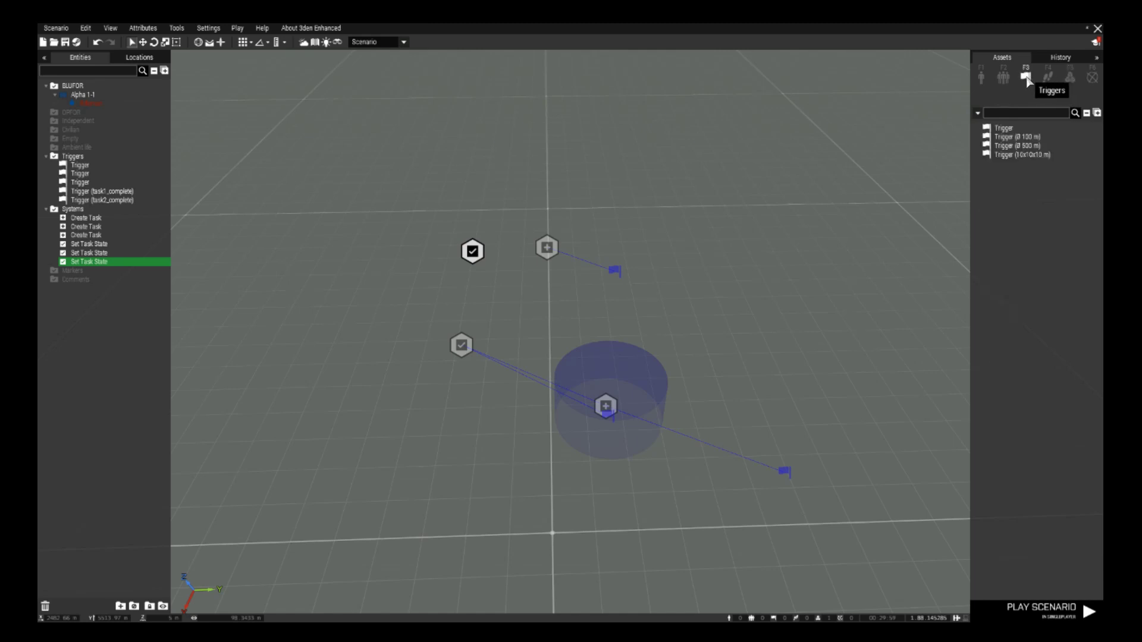
click(473, 292)
click(1003, 128)
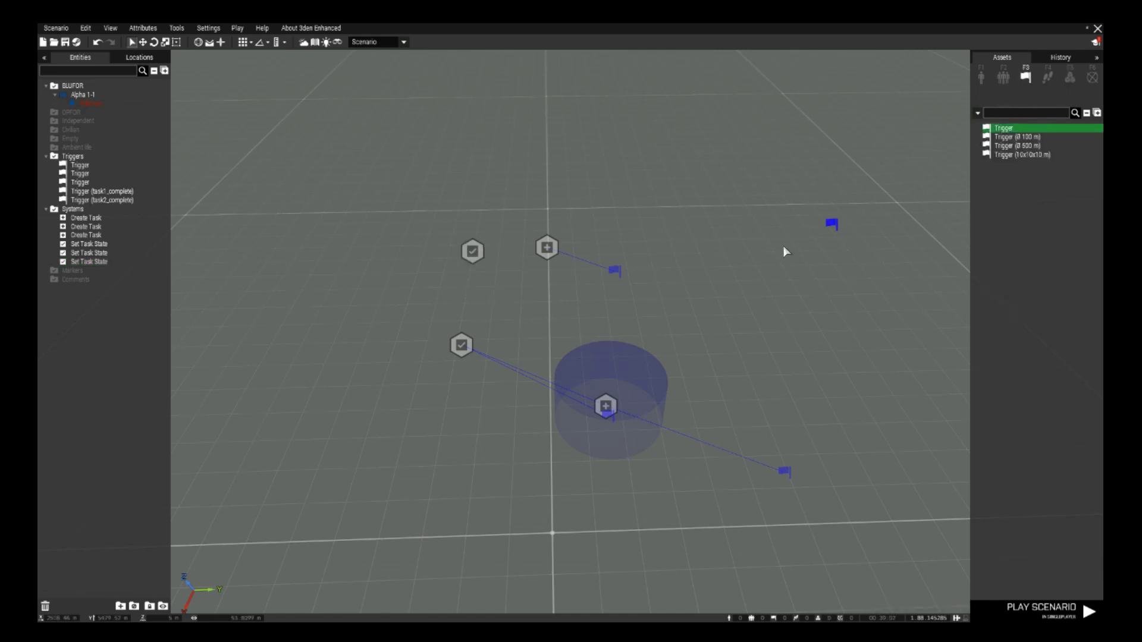
click(470, 301)
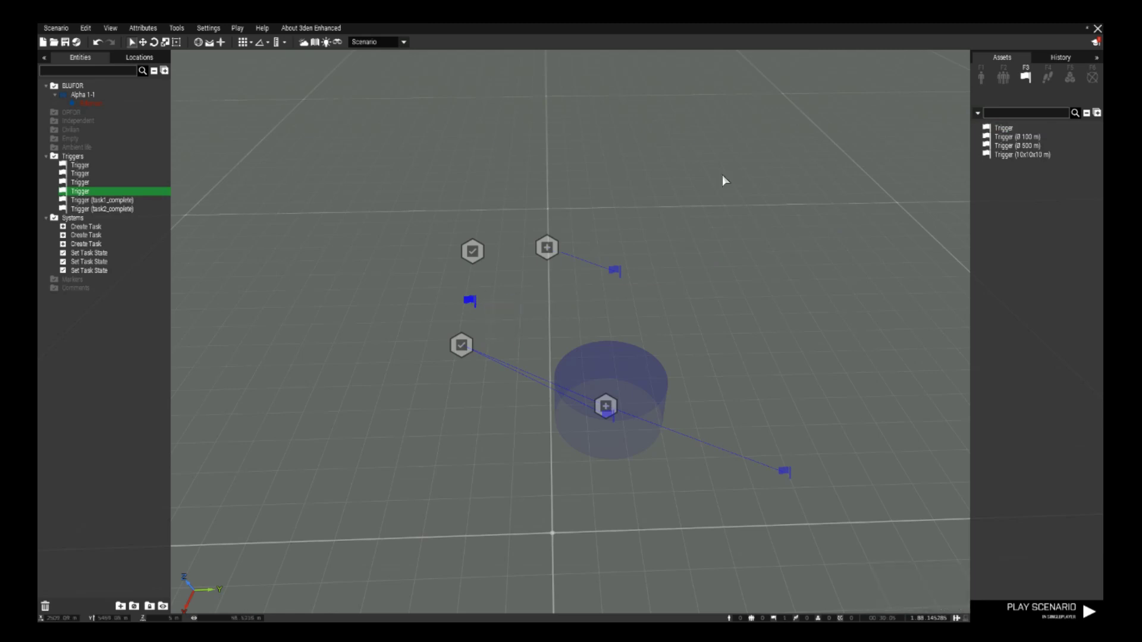
Place a civilian Commoner 1 just beyond the third task's modules and give him the variable name bill
click(981, 76)
click(1064, 96)
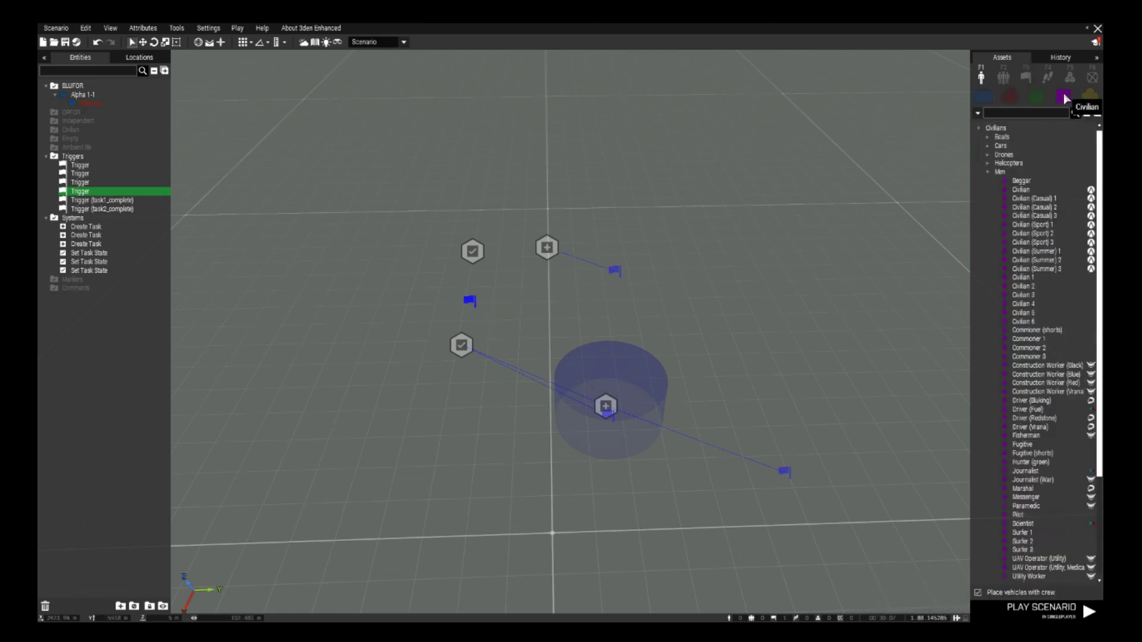
click(1030, 340)
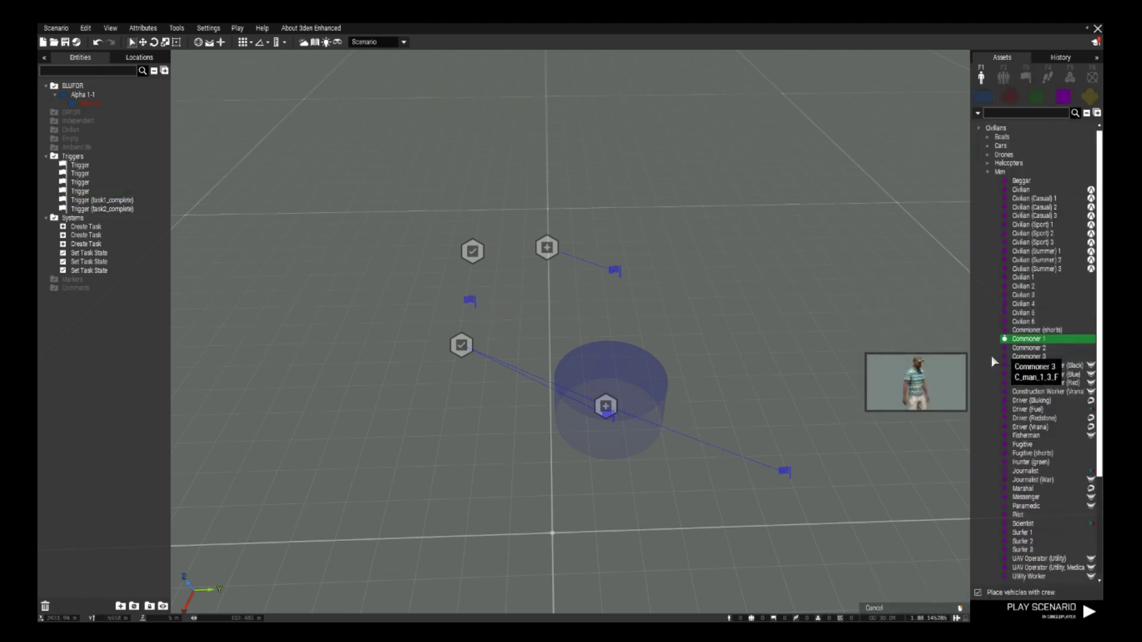
click(507, 216)
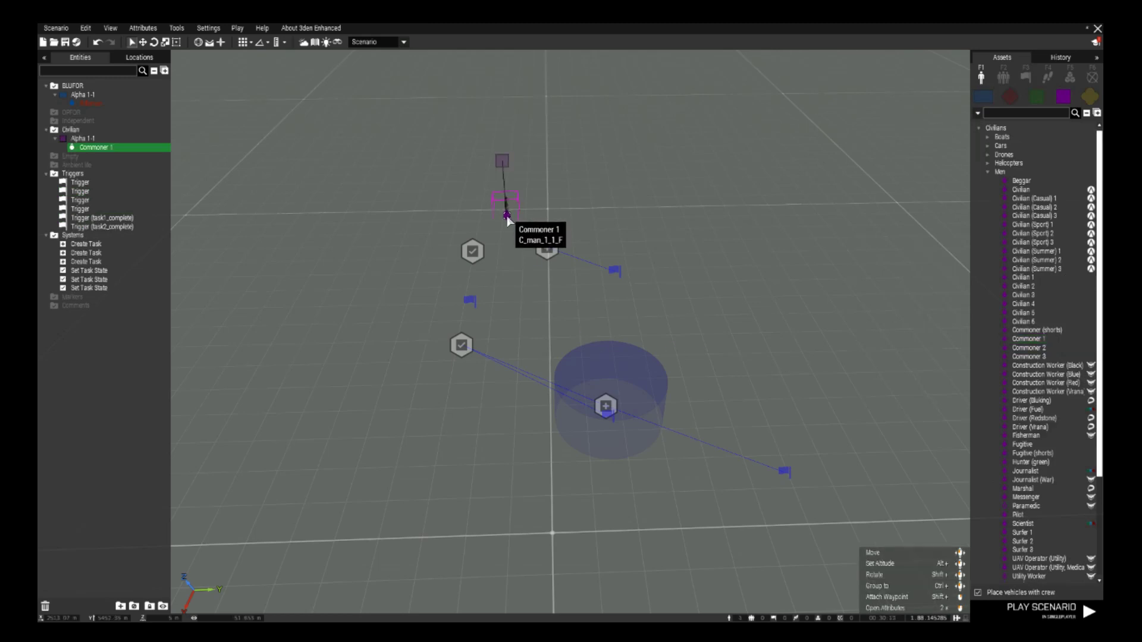
double_click(506, 216)
click(531, 183)
text(bill)
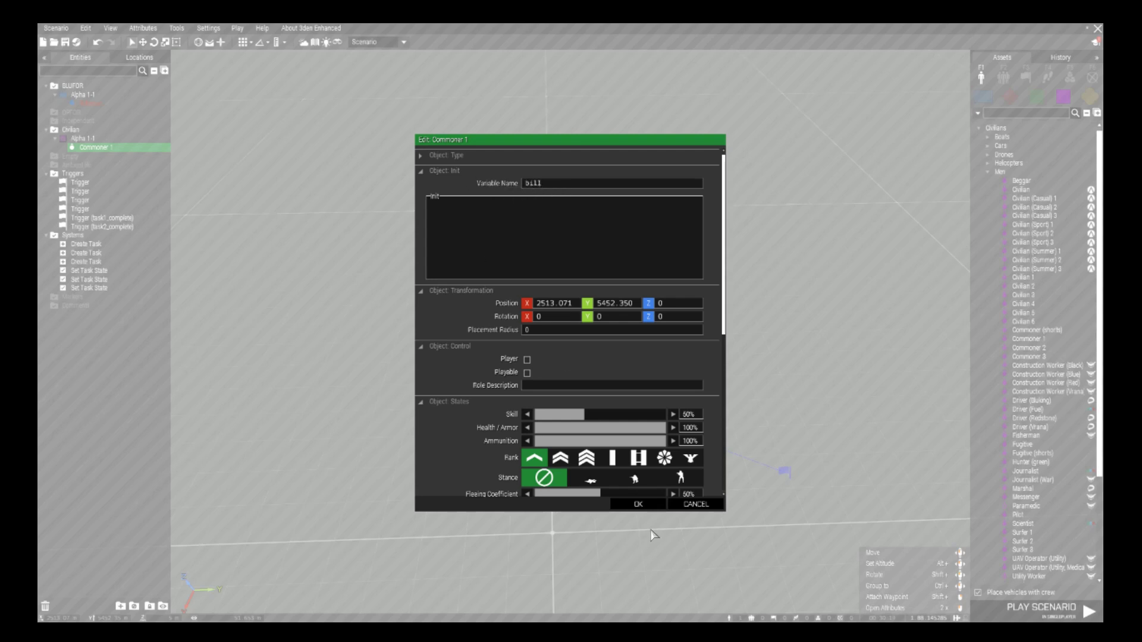
click(639, 504)
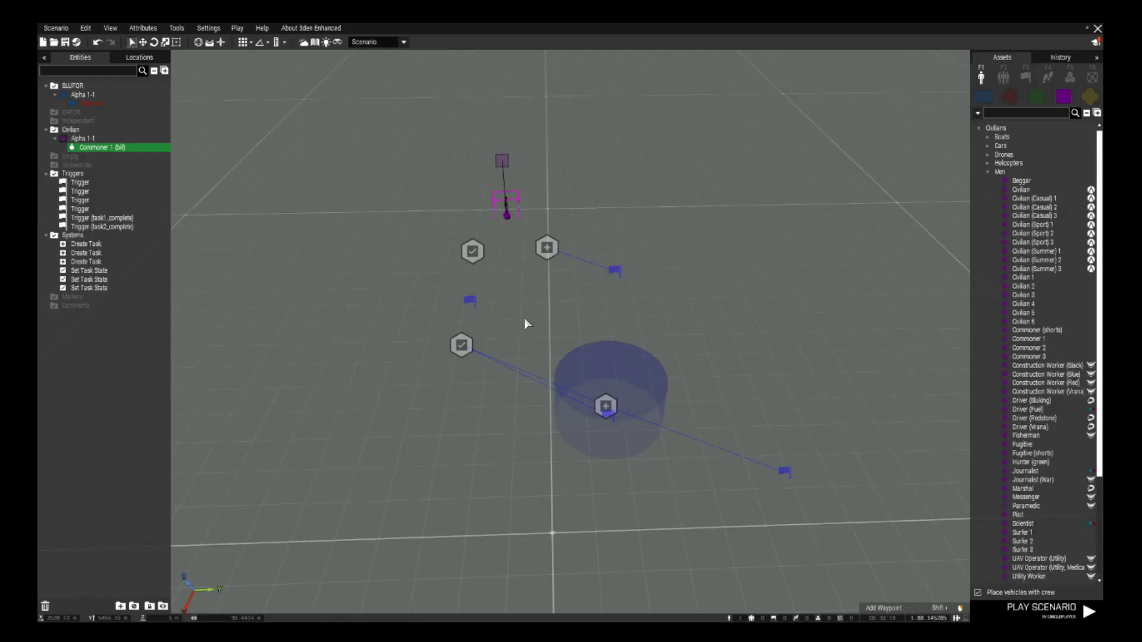
Sync the third Set Task State module to the third Create Task module
click(474, 252)
right_click(473, 252)
mouse_move(522, 255)
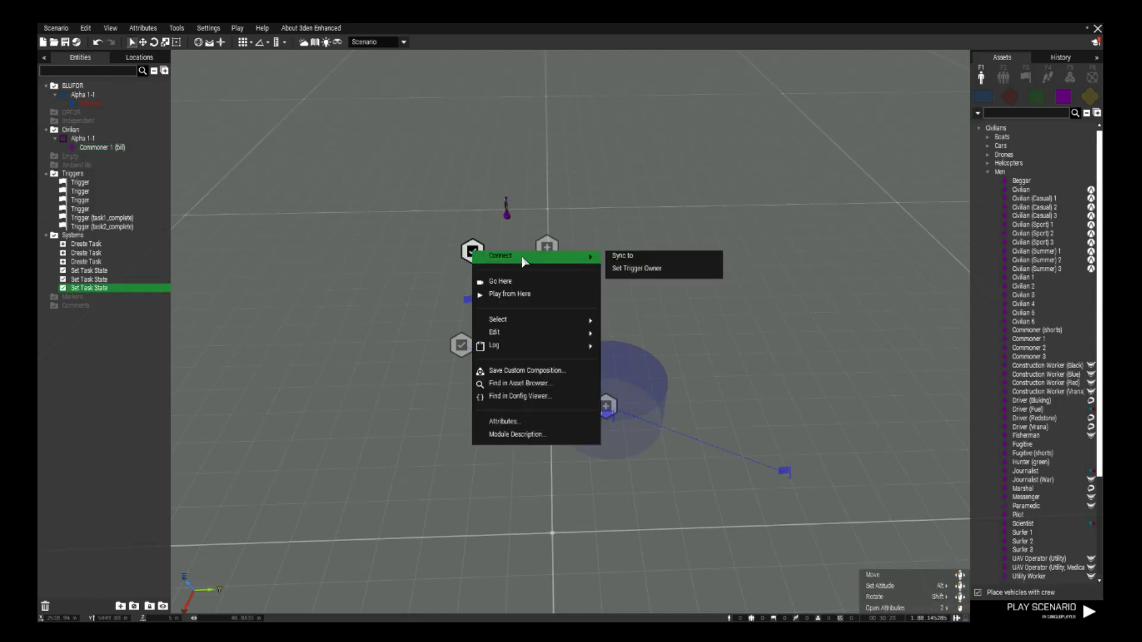
click(634, 260)
click(546, 248)
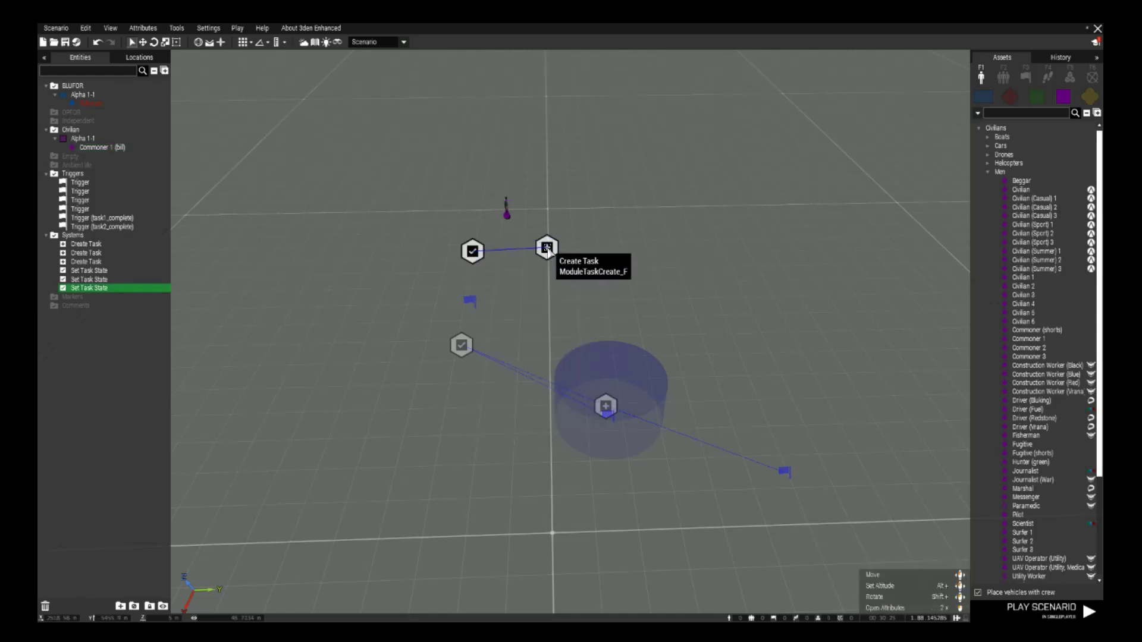
Sync the plain trigger to the third Set Task State module
right_click(469, 301)
mouse_move(506, 304)
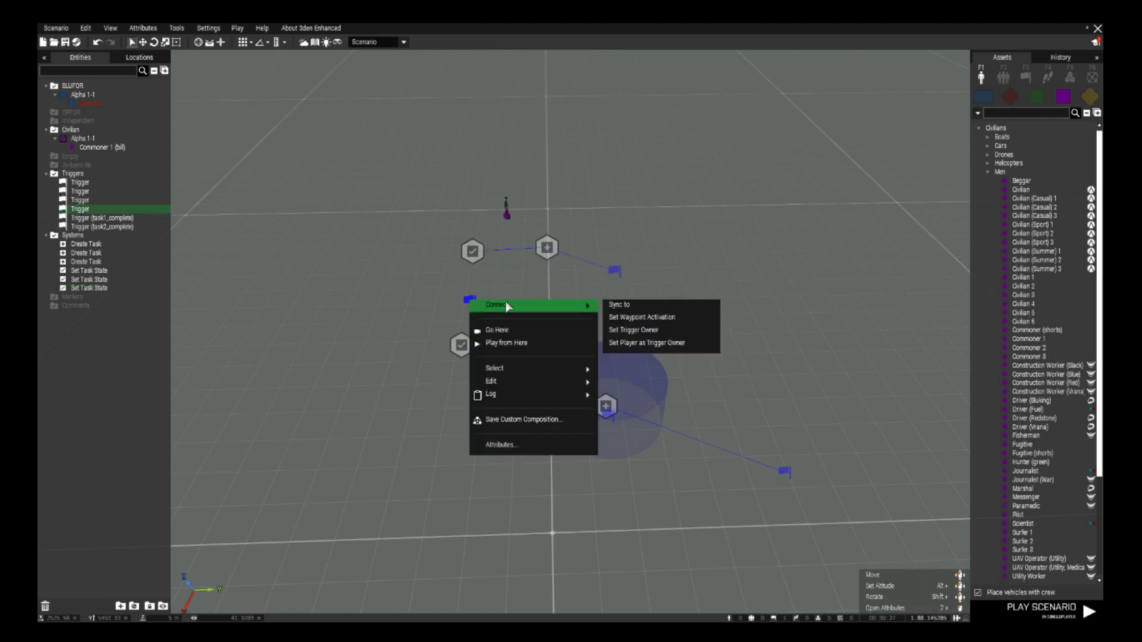
click(632, 307)
click(473, 251)
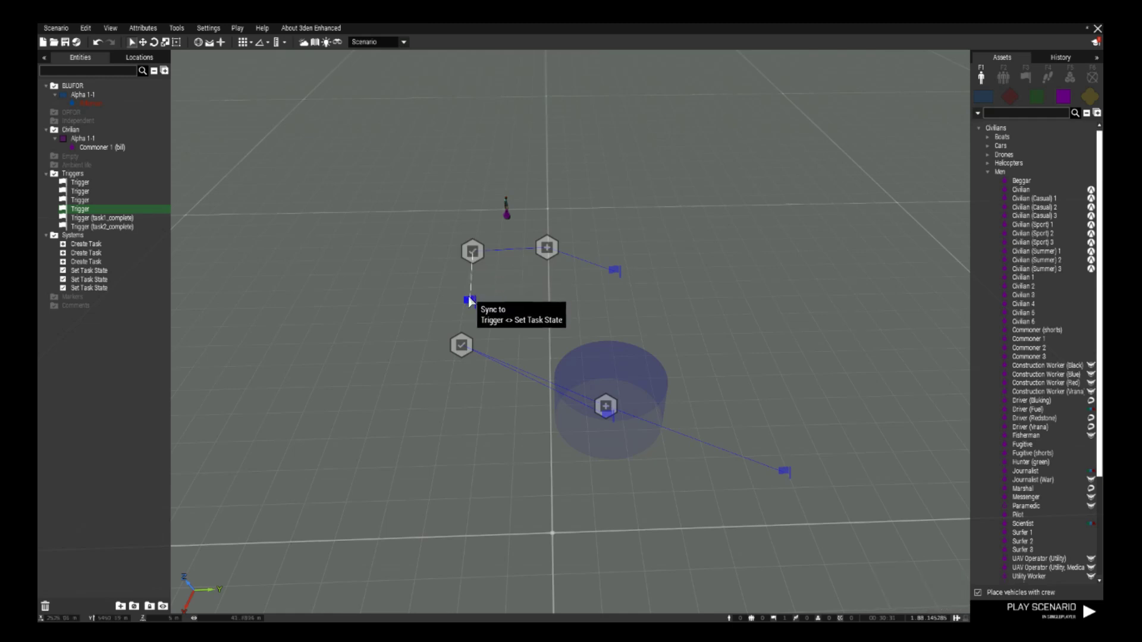
Set the condition of the trigger synced to the third Set Task State module to !alive bill
double_click(471, 300)
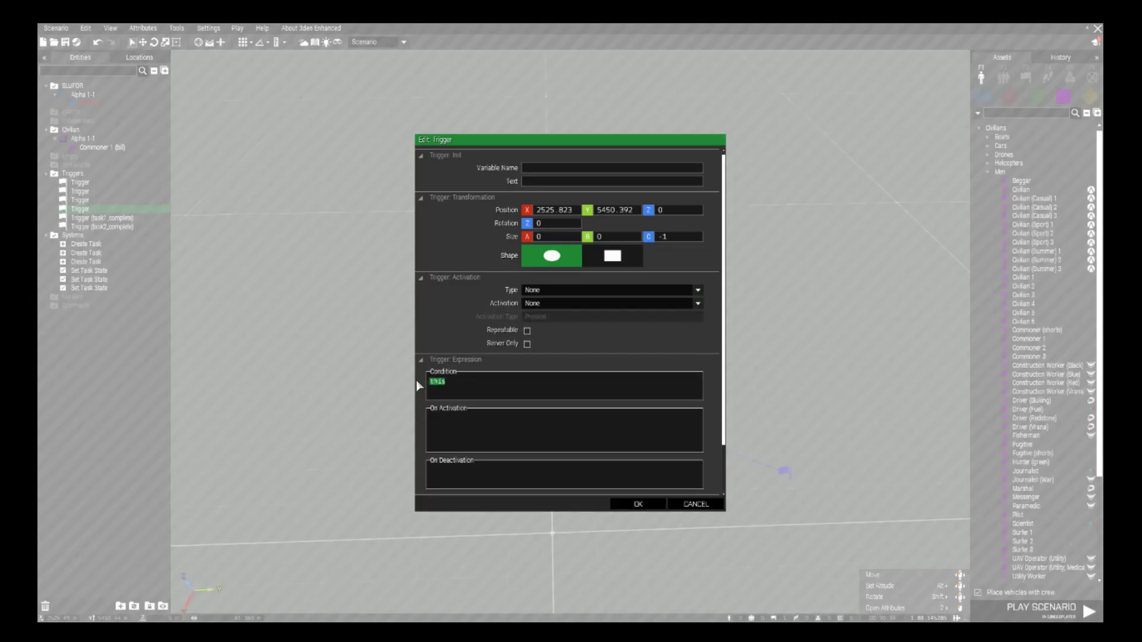
text(!alive bill)
click(637, 505)
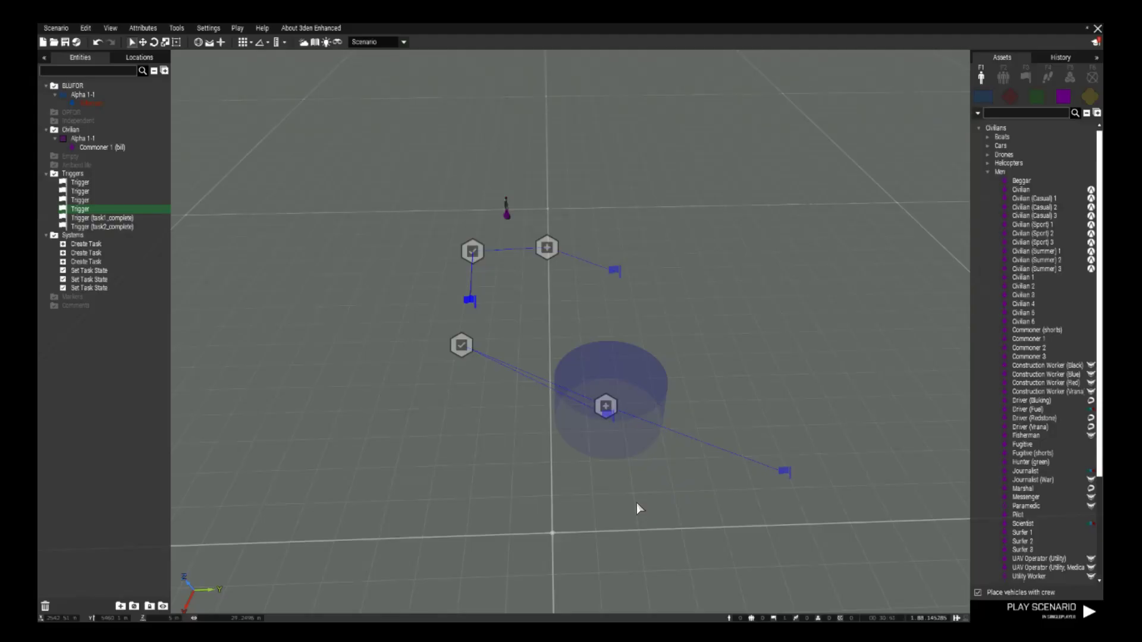
Play the scenario and walk the soldier forward through the areas of both move tasks
key(s)
right_drag(629, 505, 626, 457)
key(d)
click(993, 606)
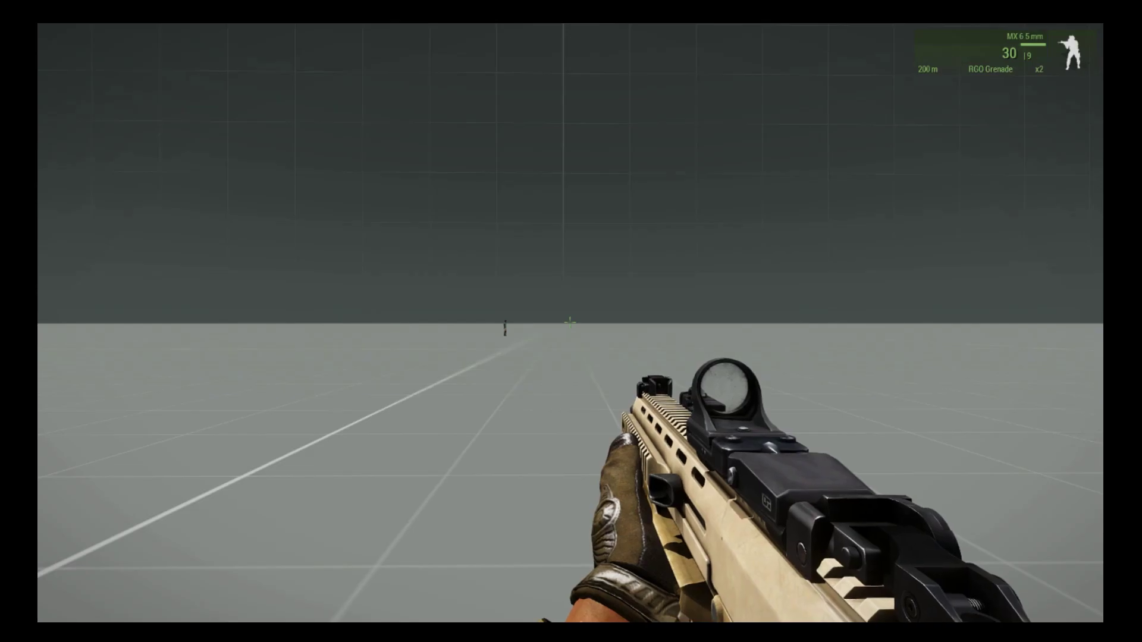
key(KP_Enter)
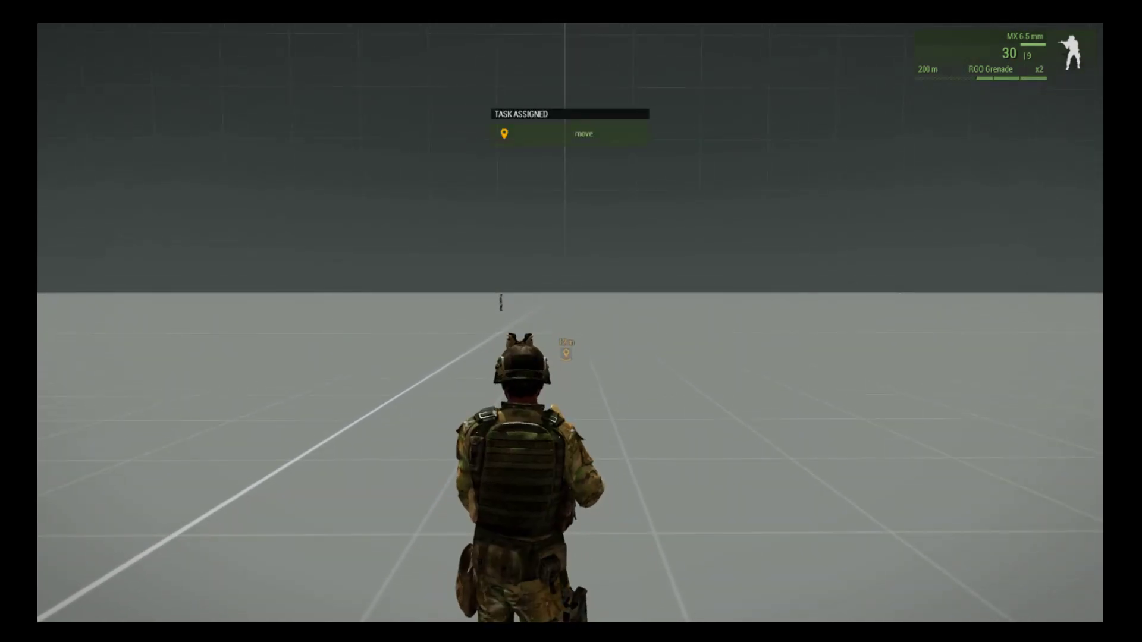
key(w)
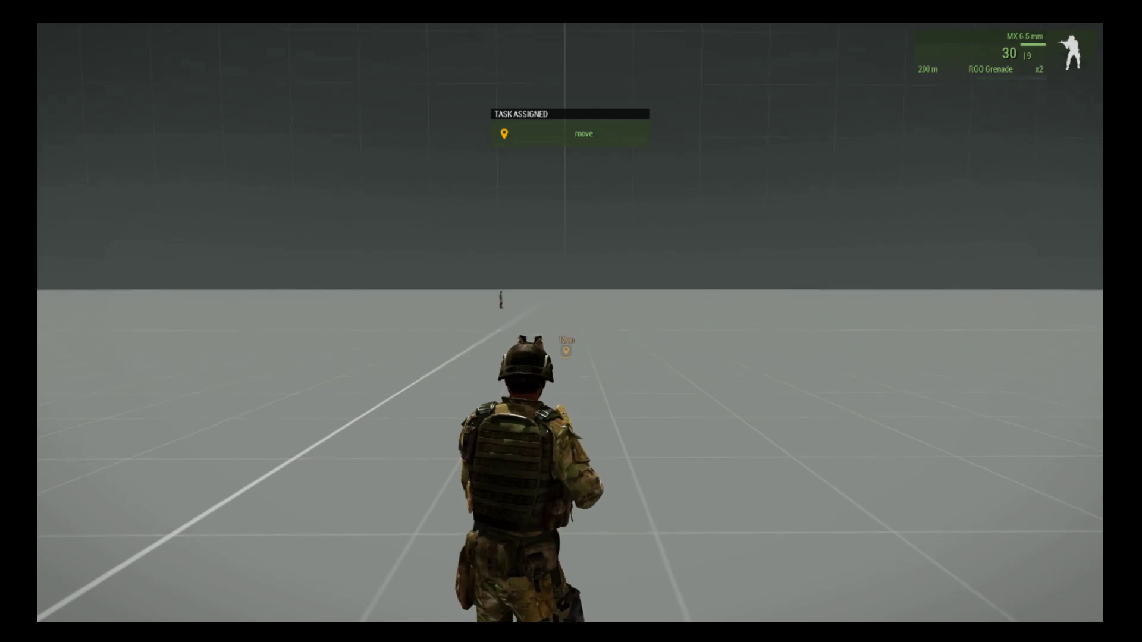
key(w)
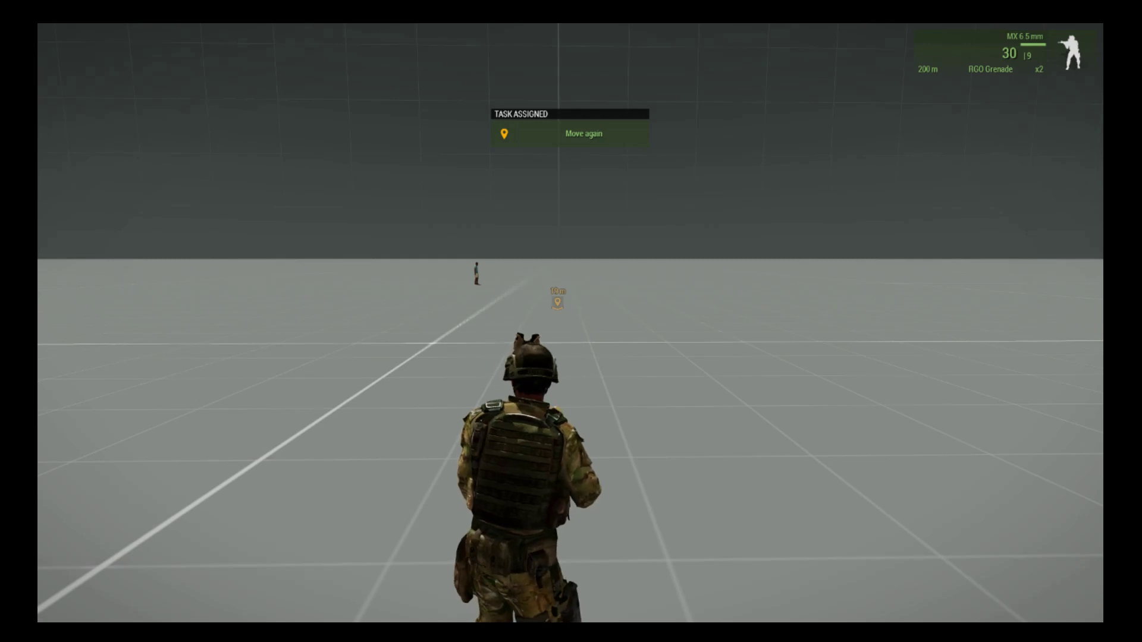
key(w)
key(w)
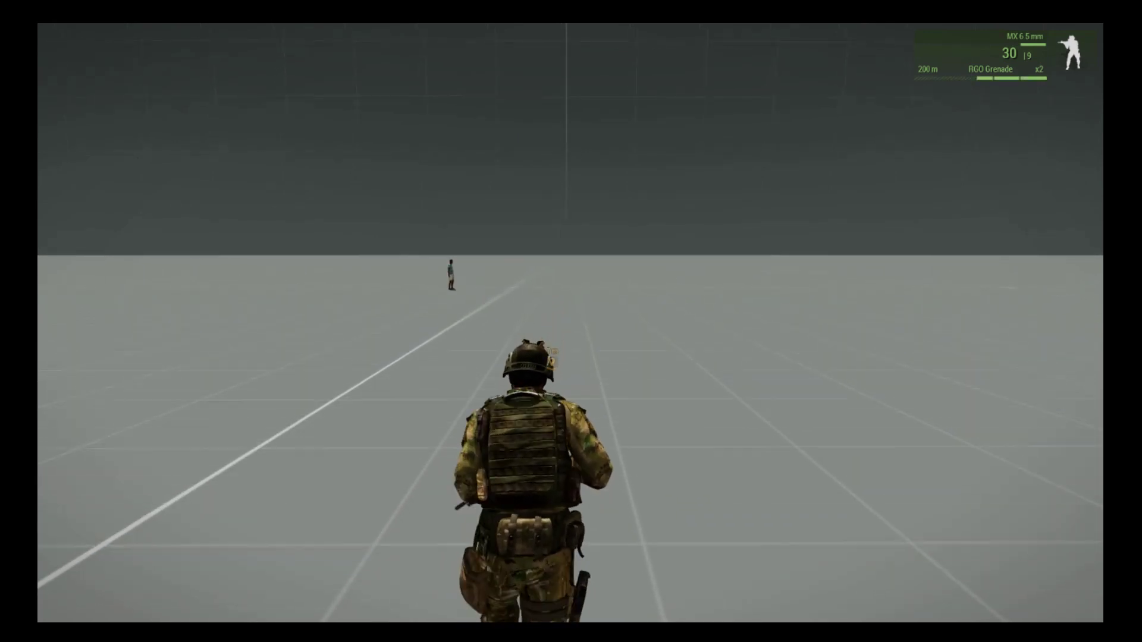
key(w)
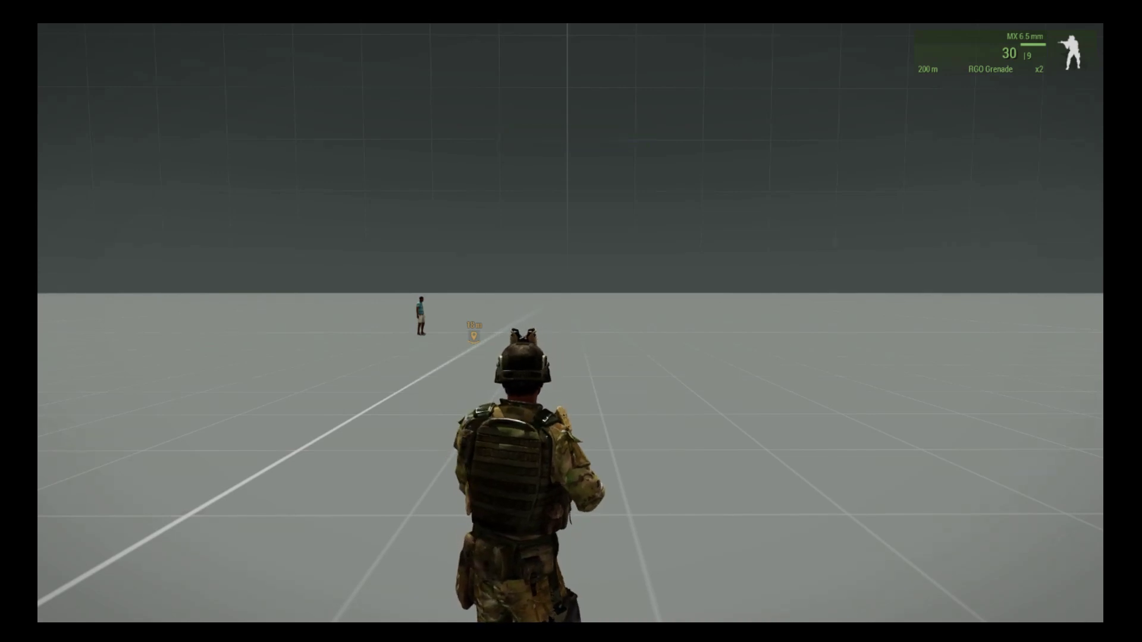
Test the kill task by aiming at the civilian bill and shooting him
right_click(571, 321)
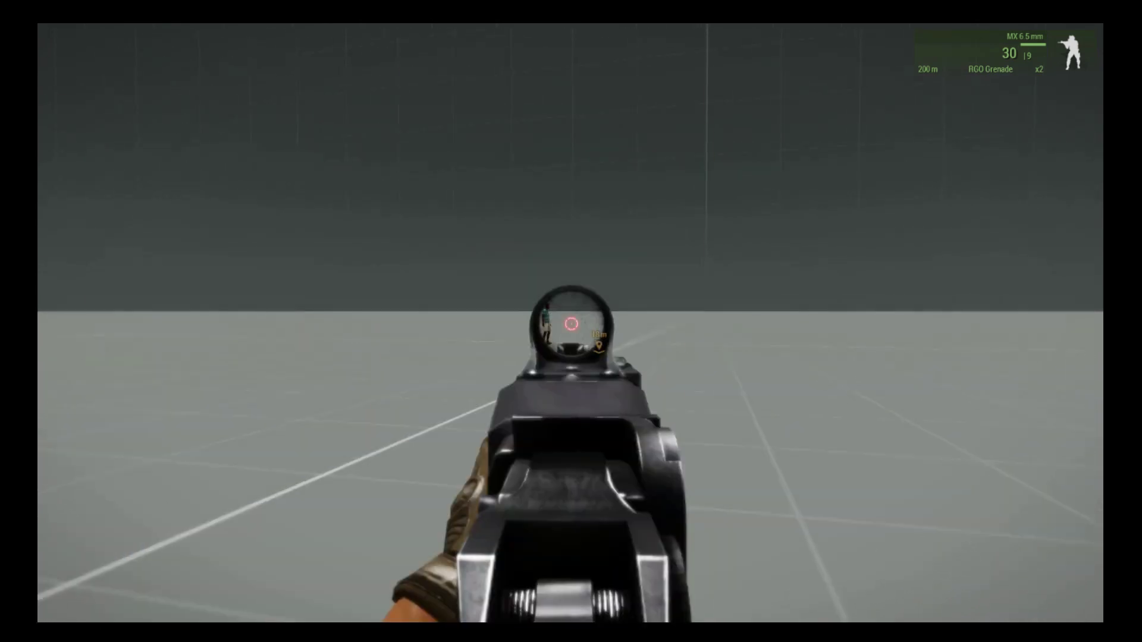
right_click(571, 321)
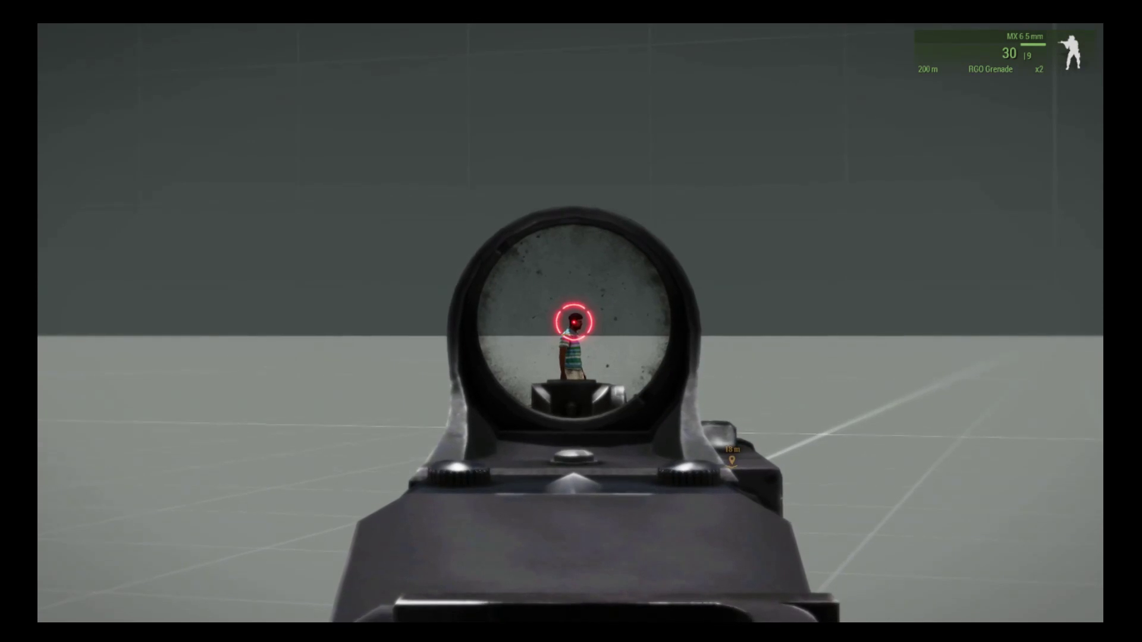
click(571, 321)
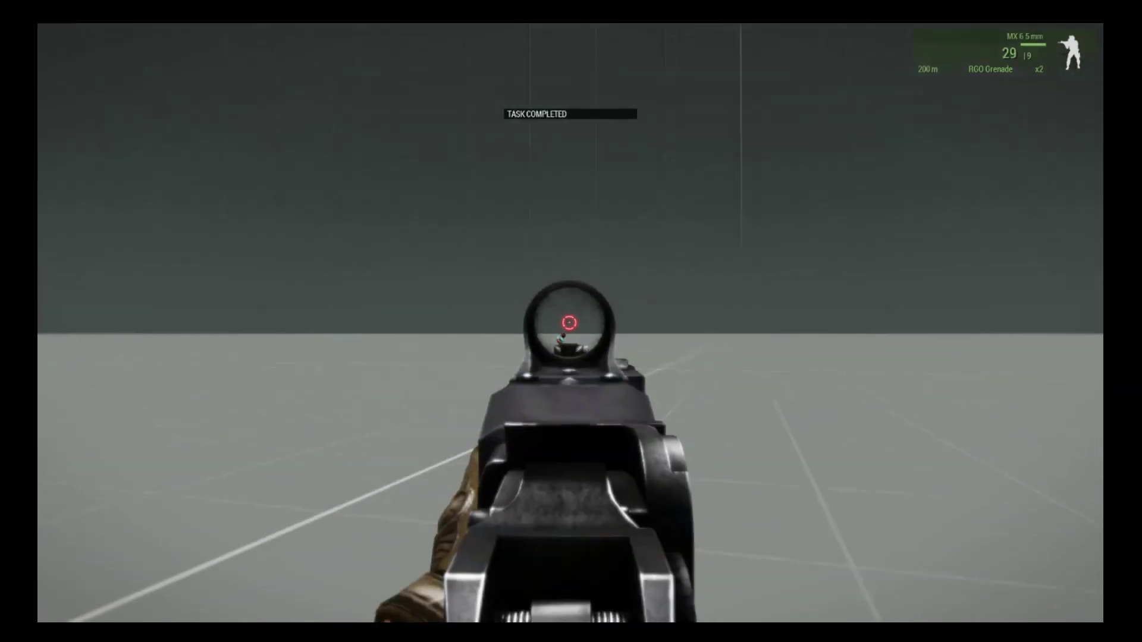
right_click(571, 321)
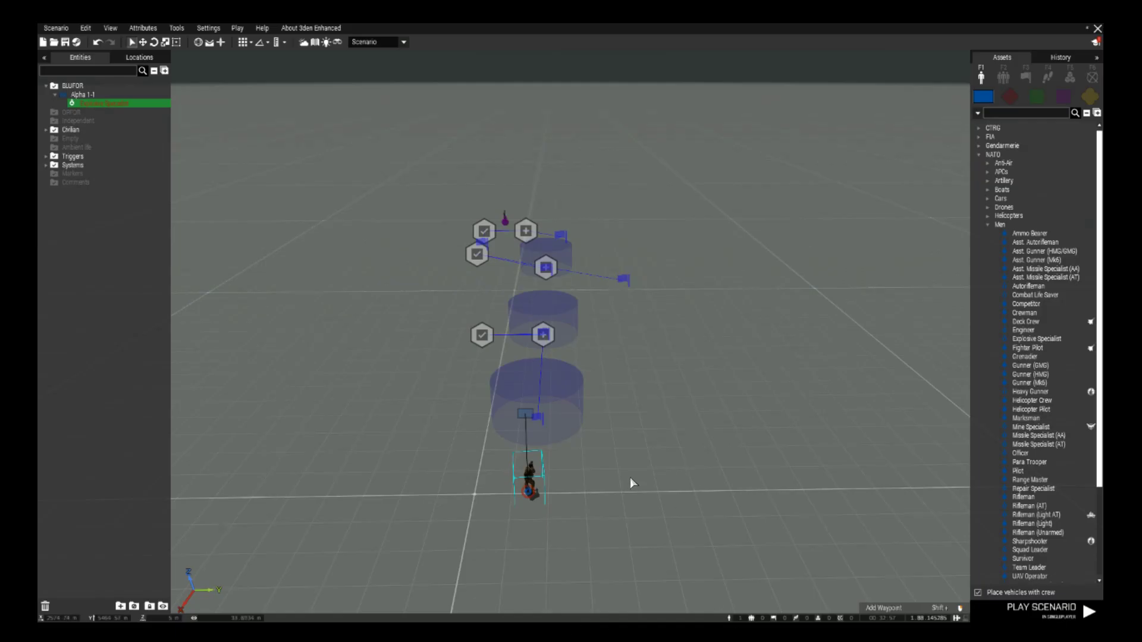
Delete the civilian Commoner 1 named bill near the third task's modules
key(w)
key(w)
right_drag(624, 470, 580, 501)
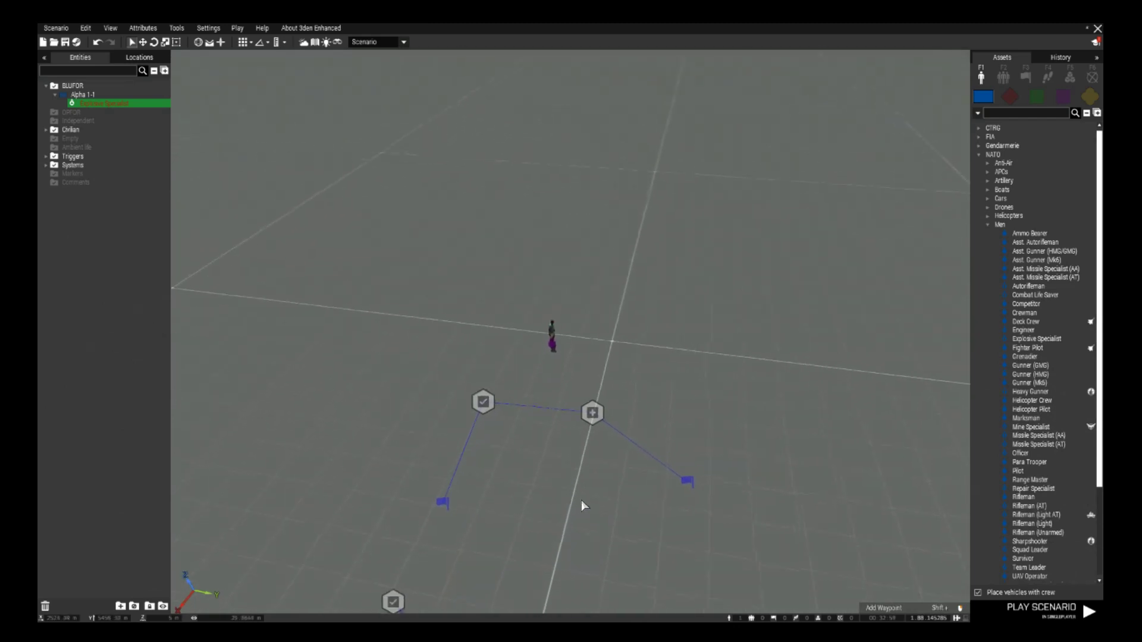
click(552, 342)
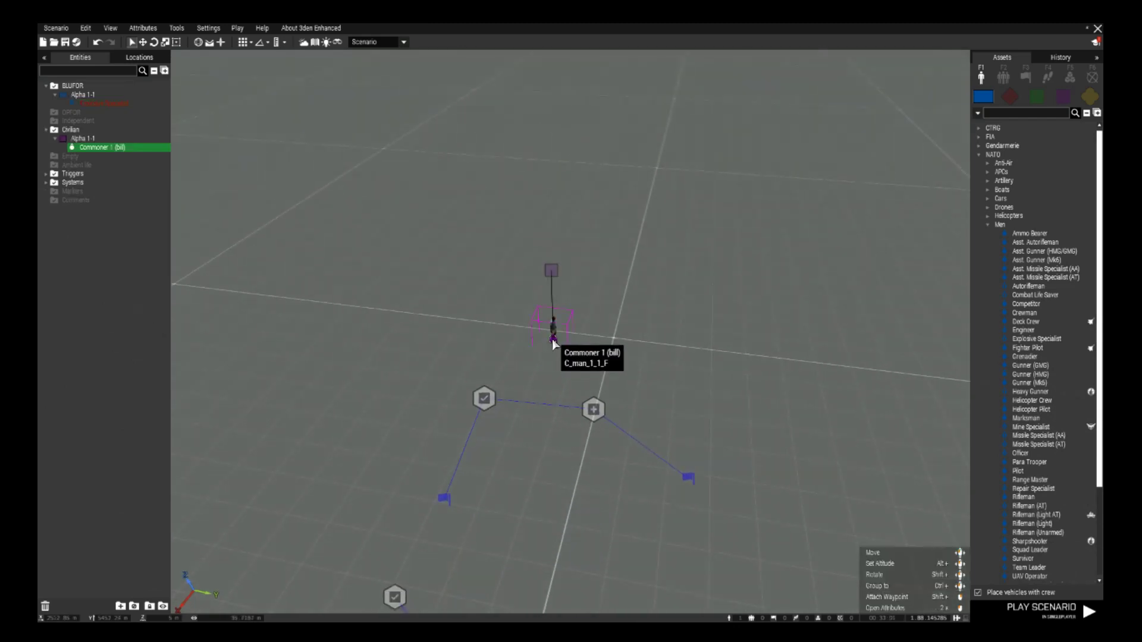
key(Delete)
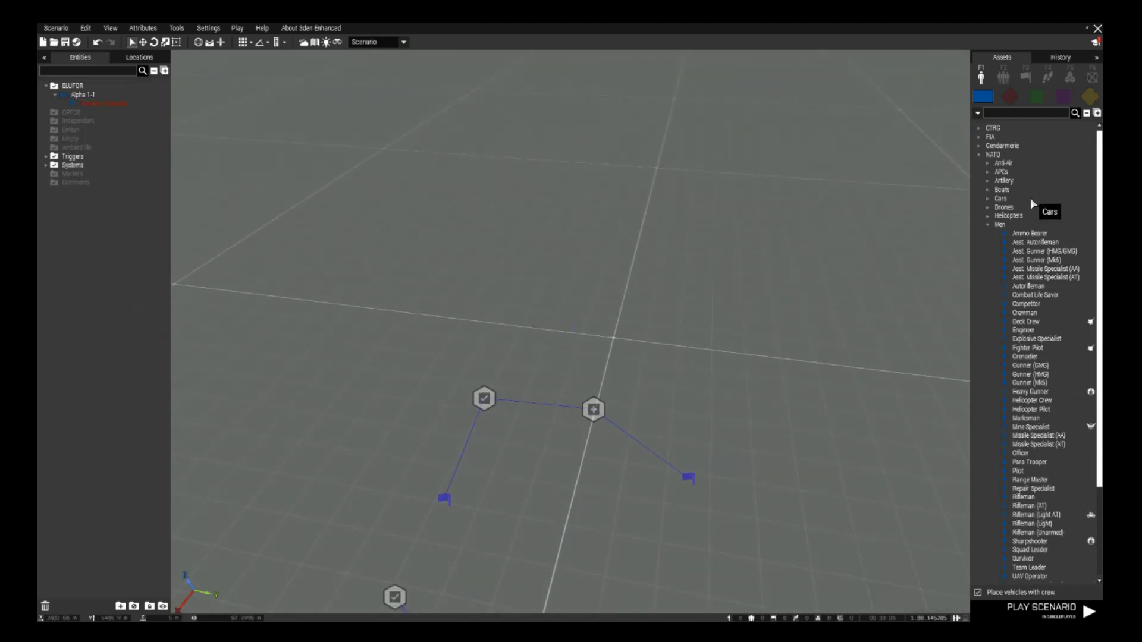
Place a CSAT Zamak Fuel truck just beyond the third task's modules and delete its crew member
click(1009, 97)
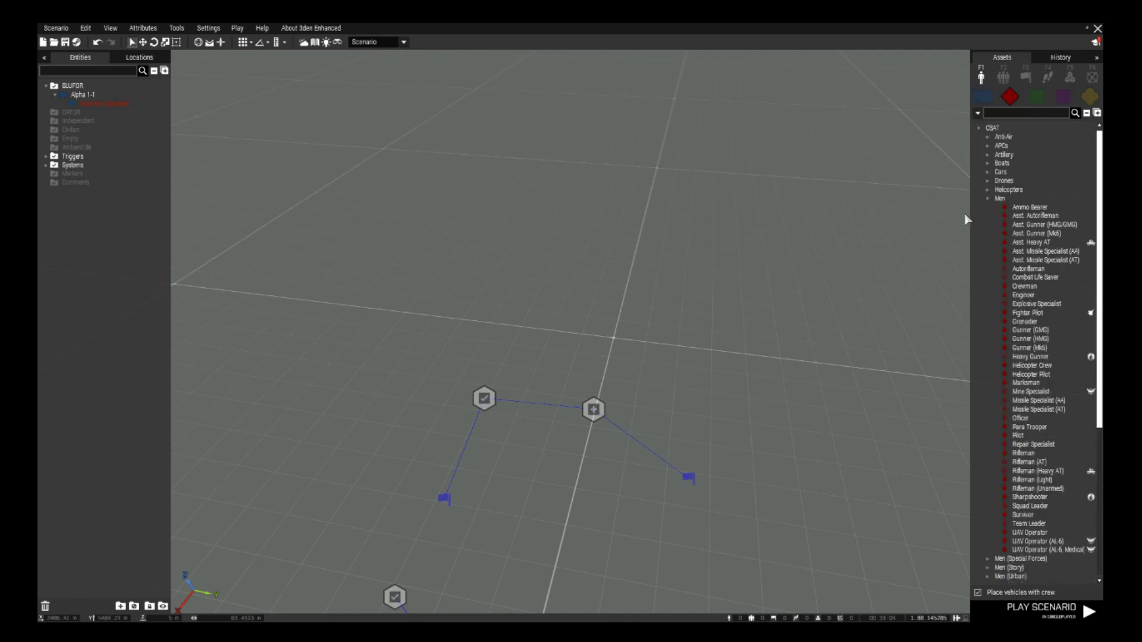
click(987, 199)
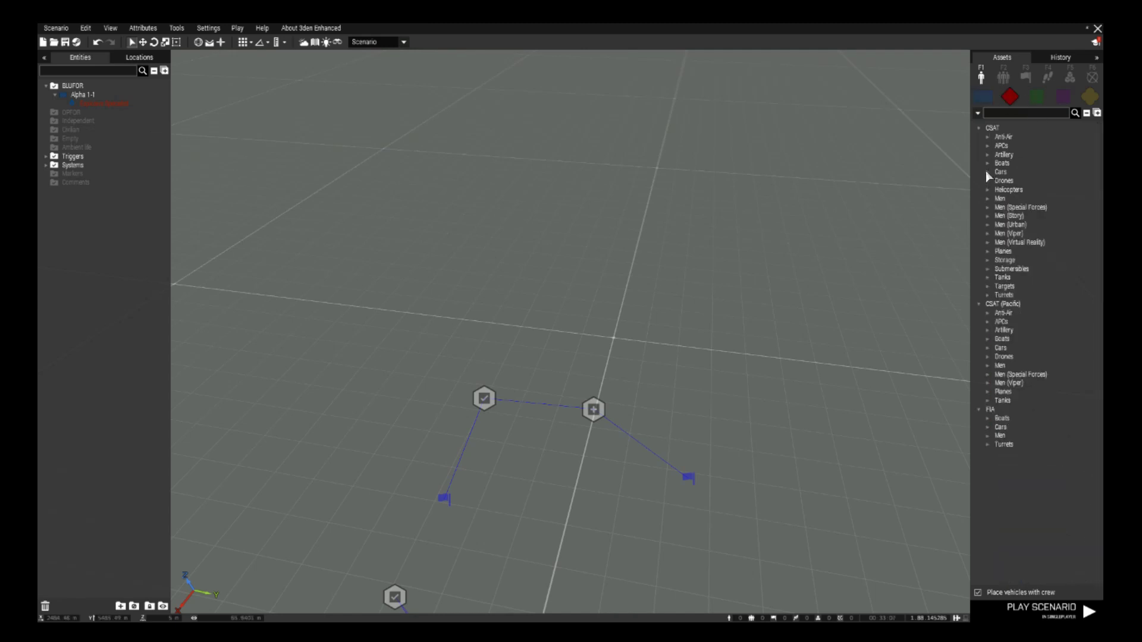
click(986, 170)
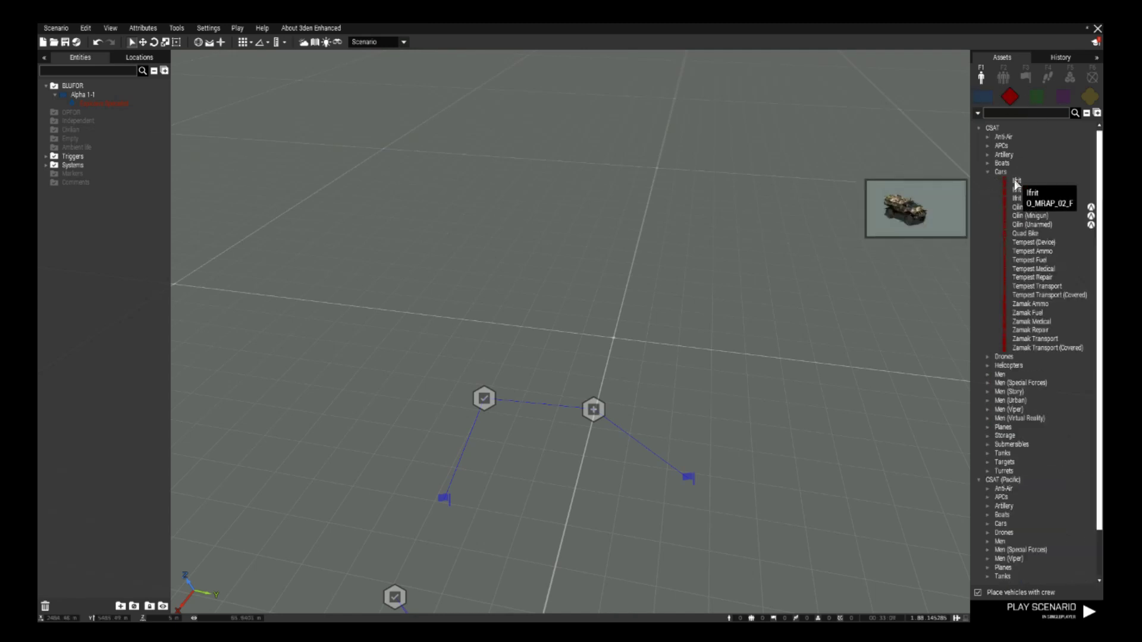
click(1035, 313)
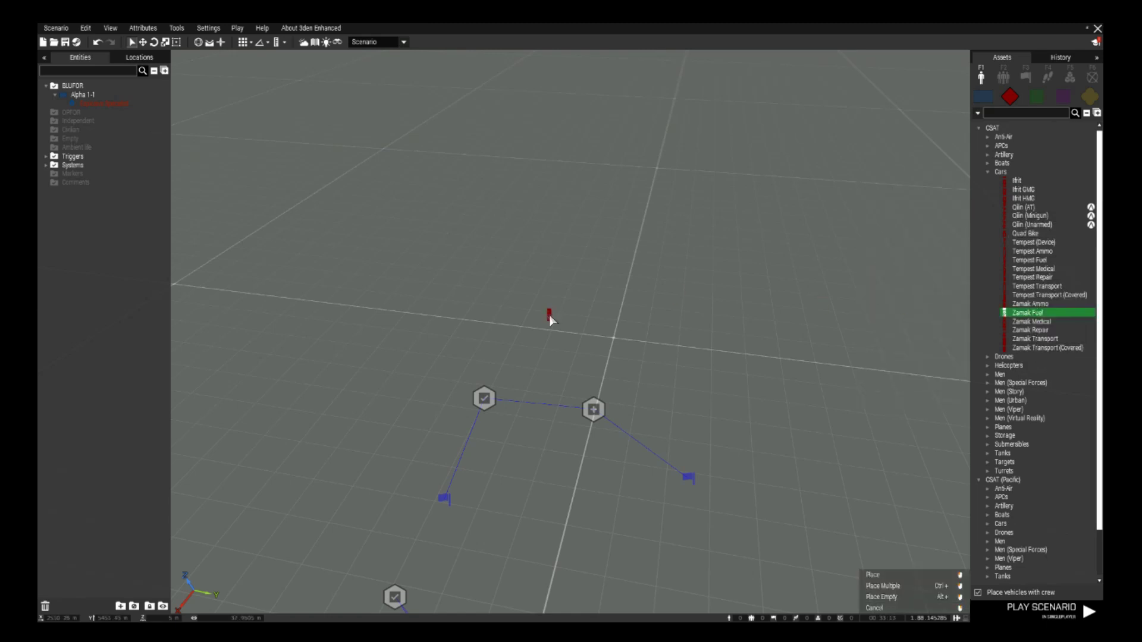
click(550, 316)
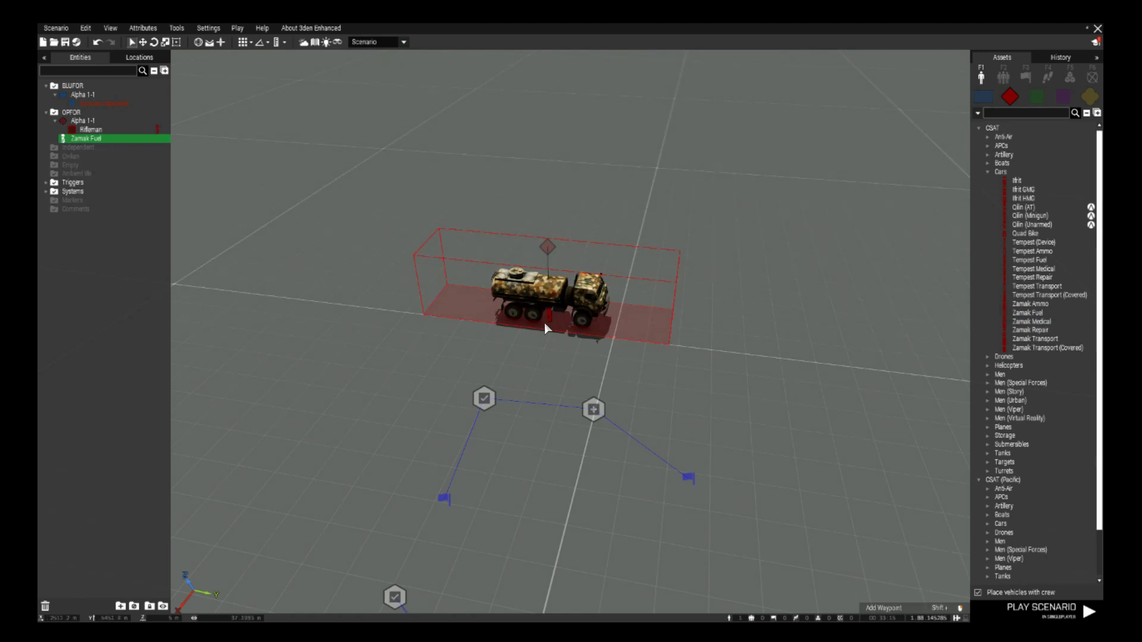
click(566, 313)
key(Delete)
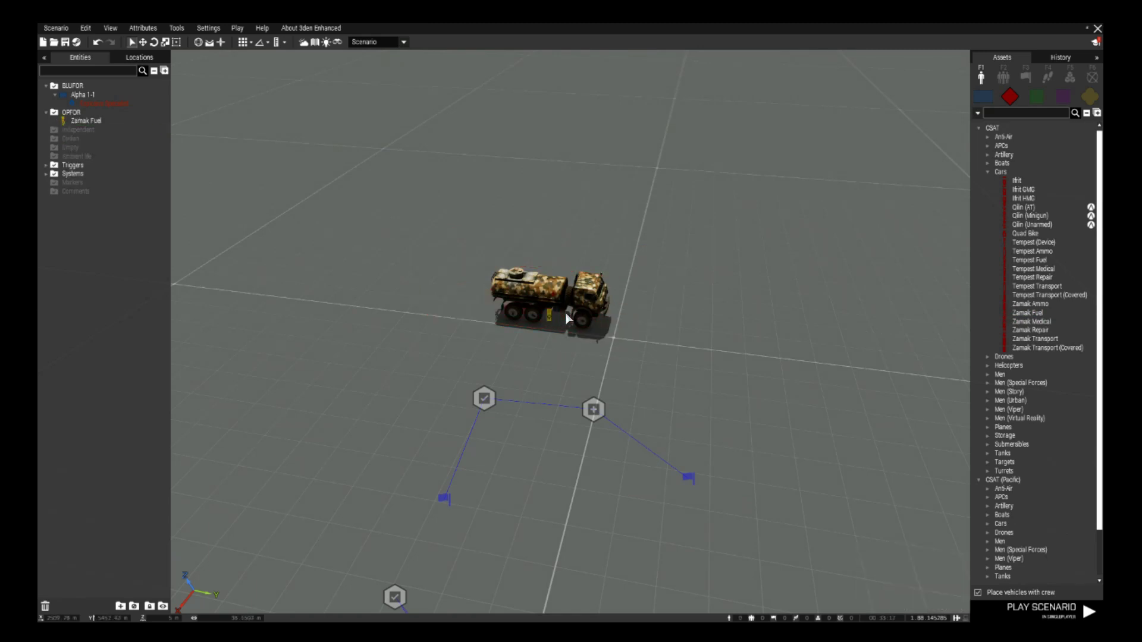
Set the variable name of the Zamak Fuel truck to truck
key(s)
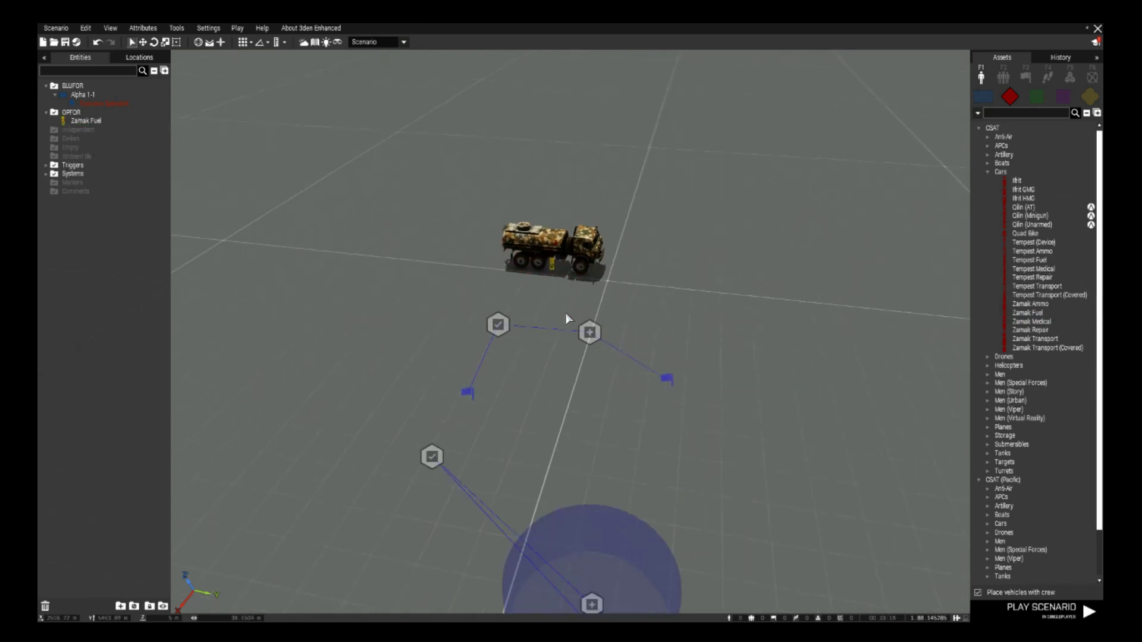
double_click(552, 266)
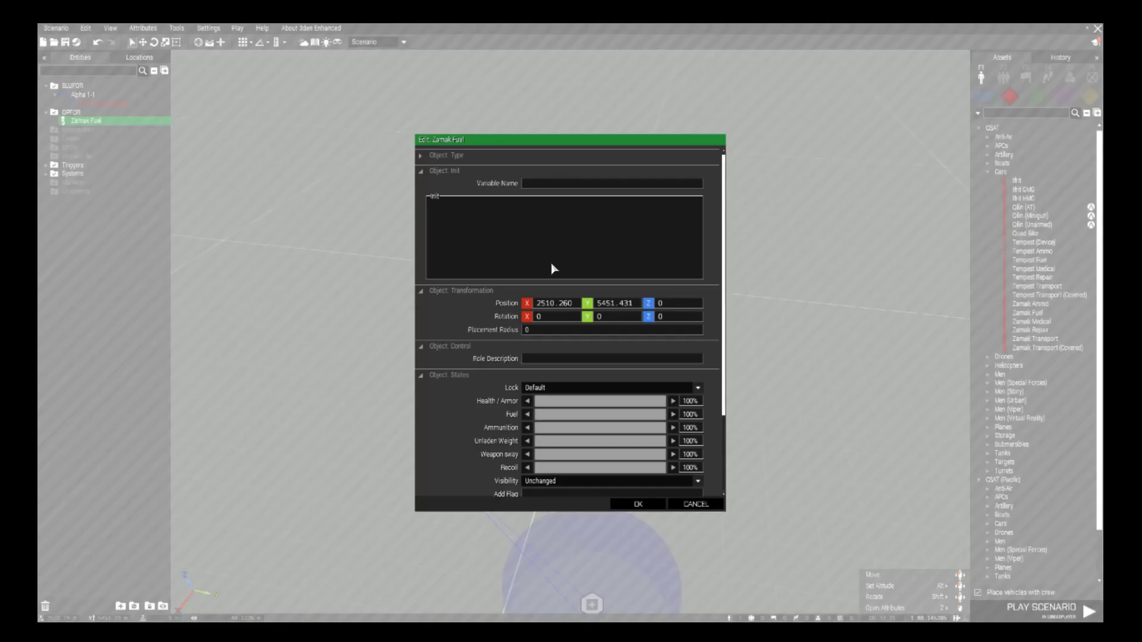
click(536, 184)
text(truck)
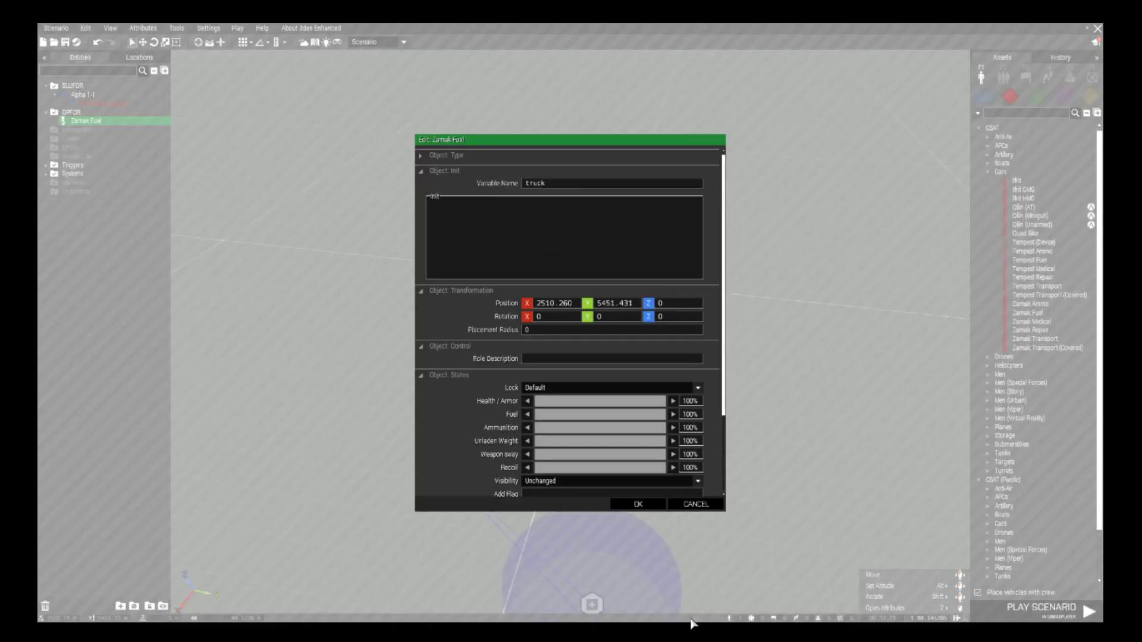
click(630, 505)
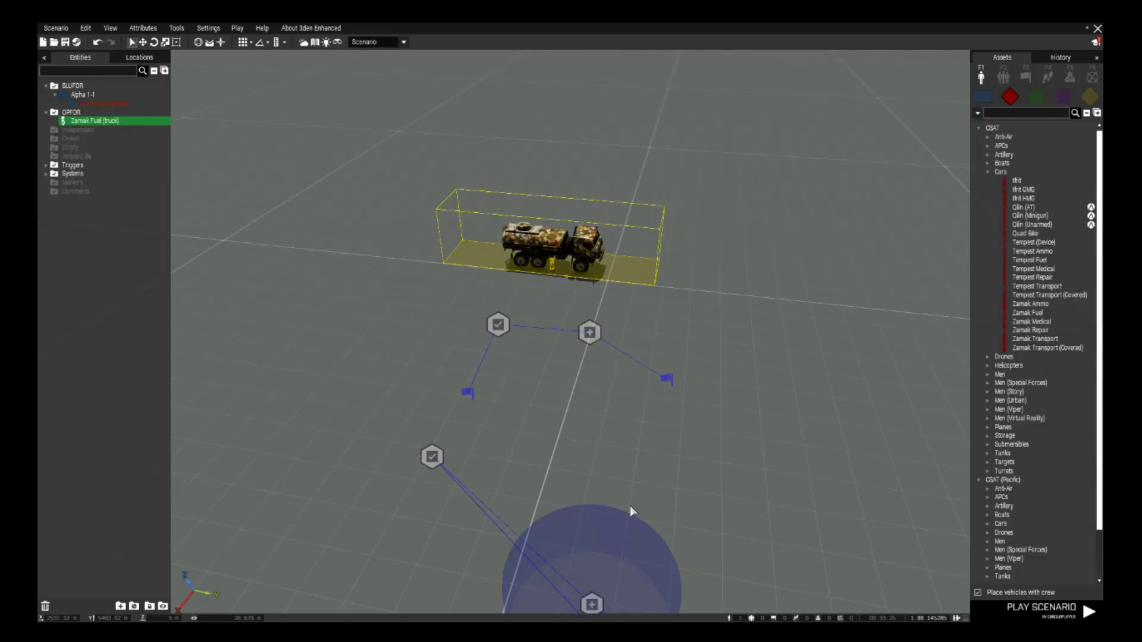
Set the condition of the third task's completion trigger to !alive truck
double_click(466, 392)
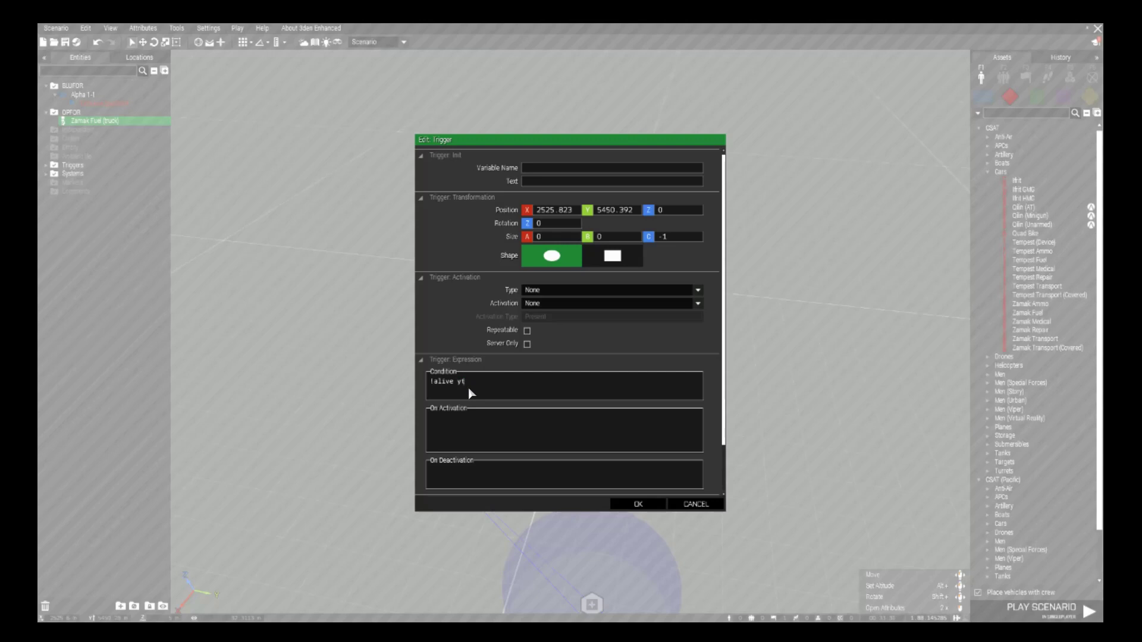
text(ruck)
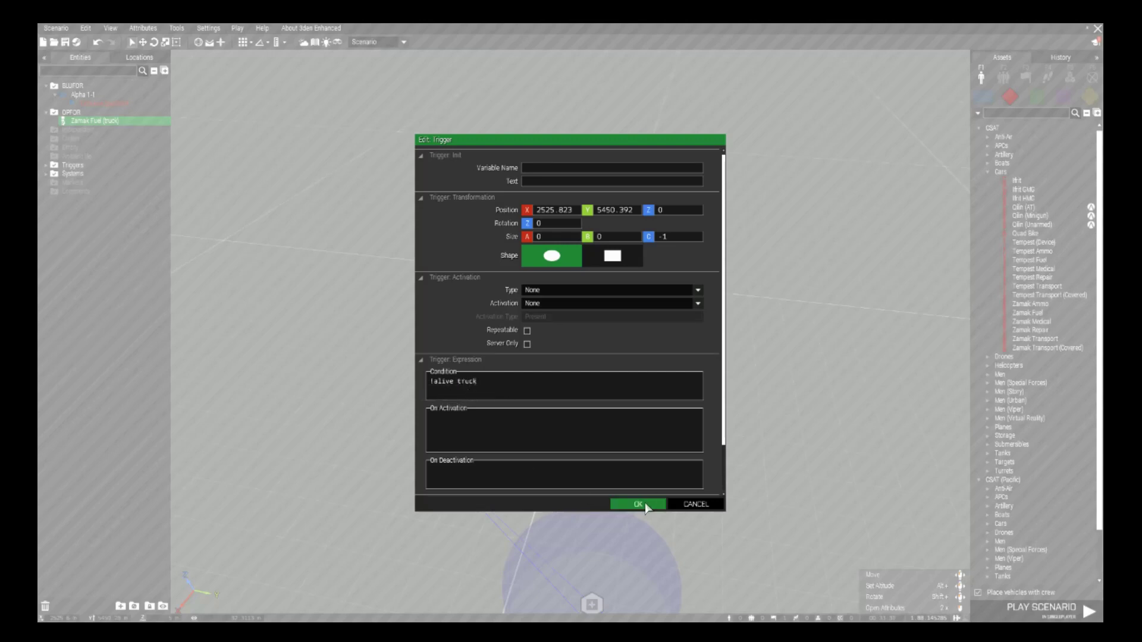
click(645, 505)
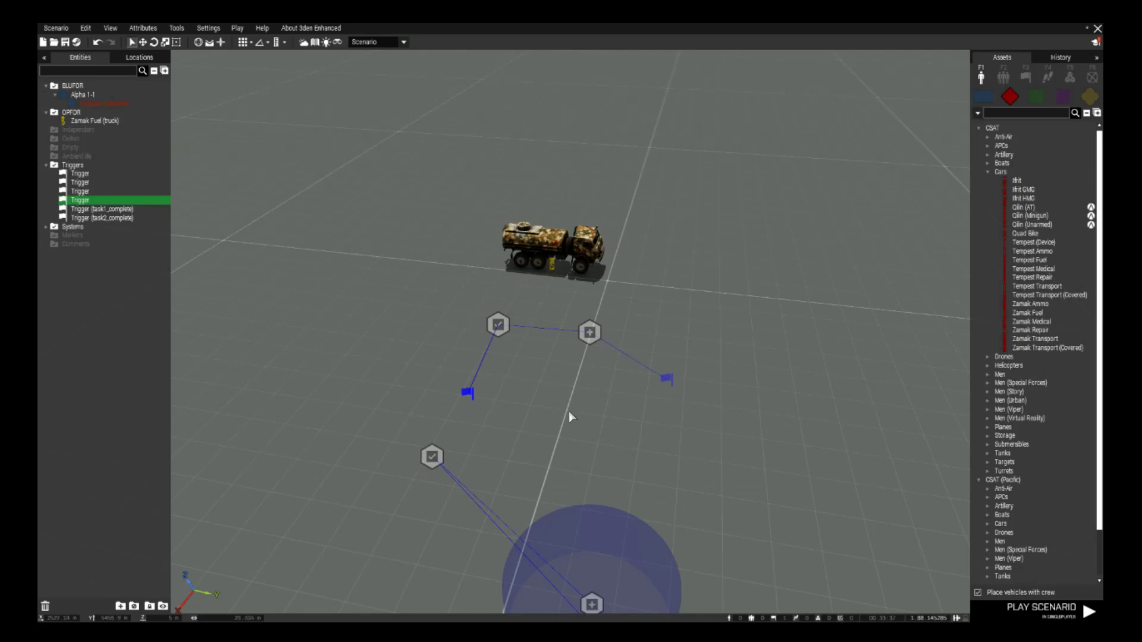
Review the layout of the task chain, the truck and the condition of the third task's completion trigger
key(s)
key(a)
scroll(749, 378, down, 3)
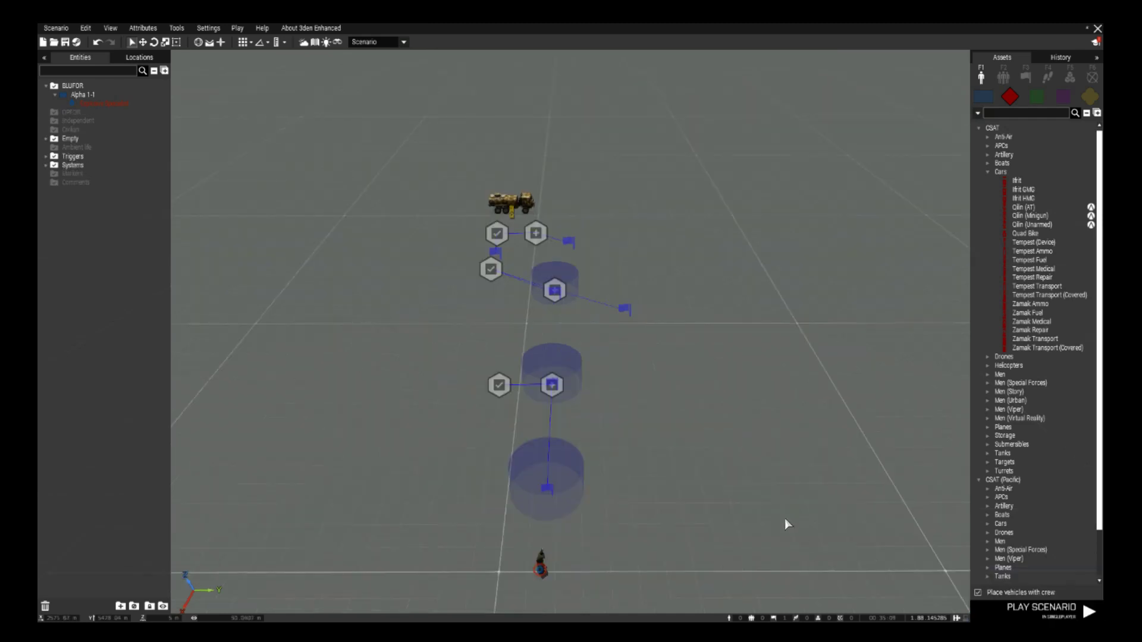
mouse_move(674, 509)
right_down()
mouse_move(667, 530)
mouse_move(671, 519)
right_up()
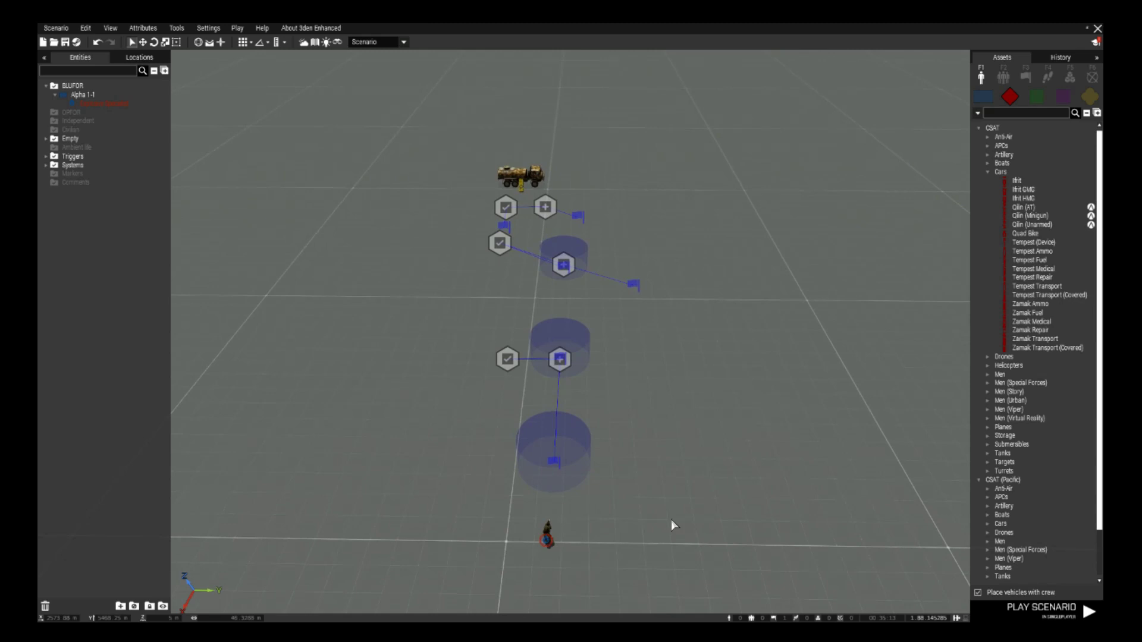
key(w)
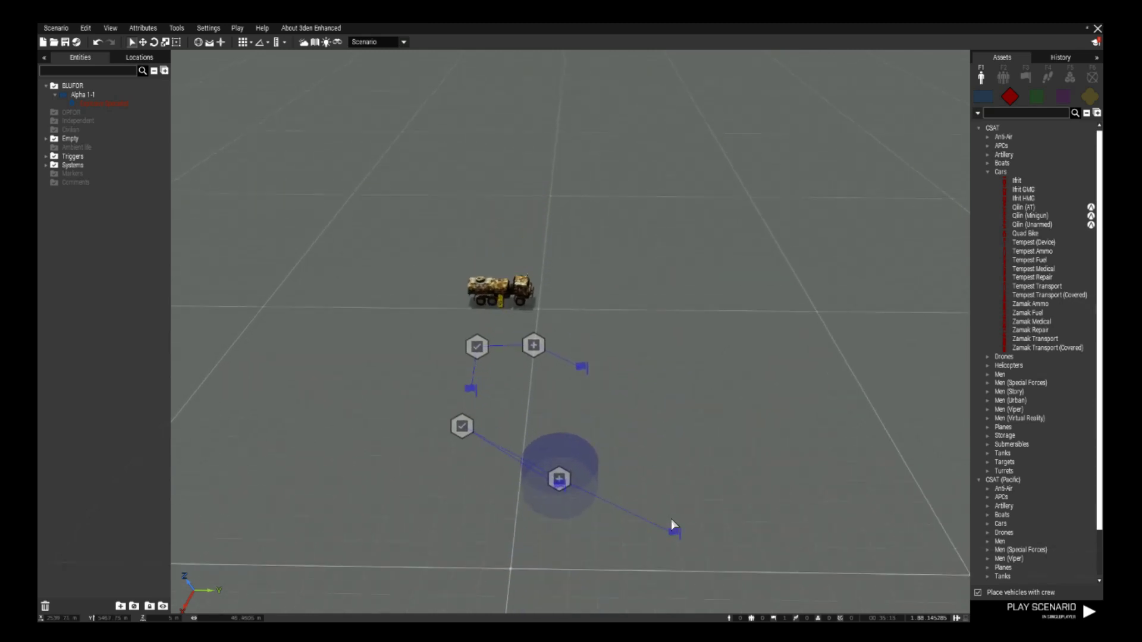
key(w)
right_drag(673, 508, 669, 506)
key(s)
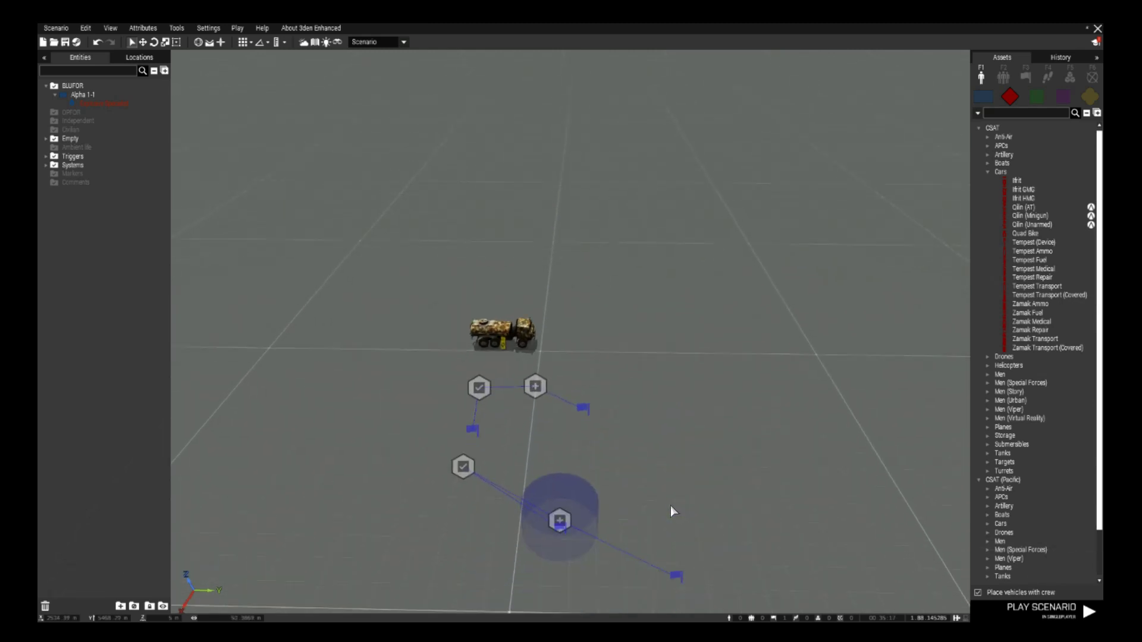
click(503, 345)
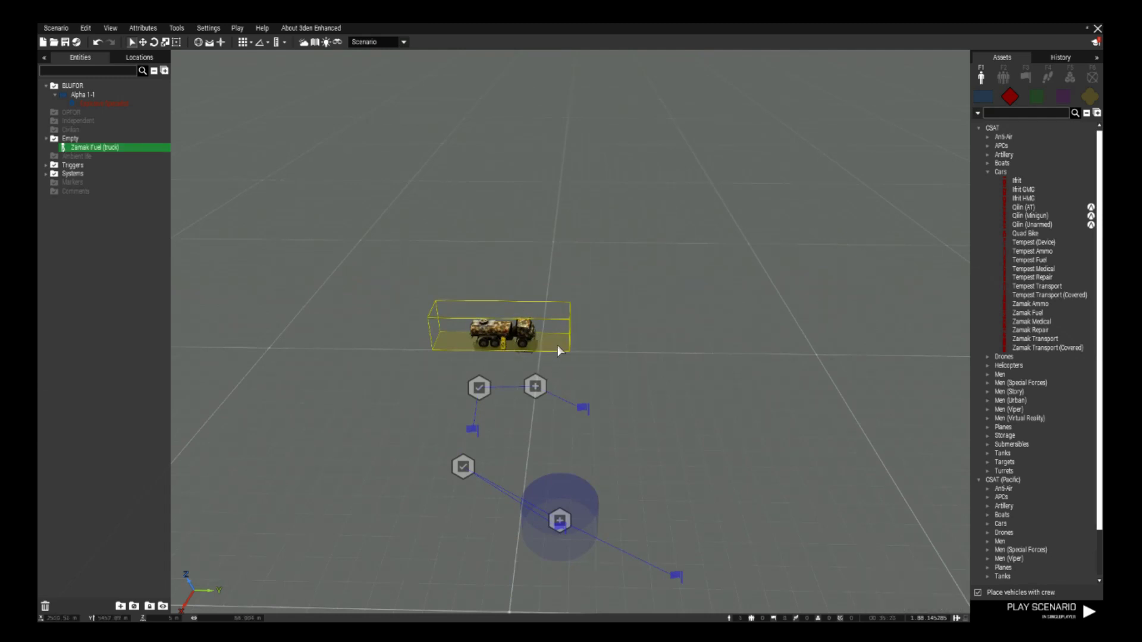
double_click(471, 428)
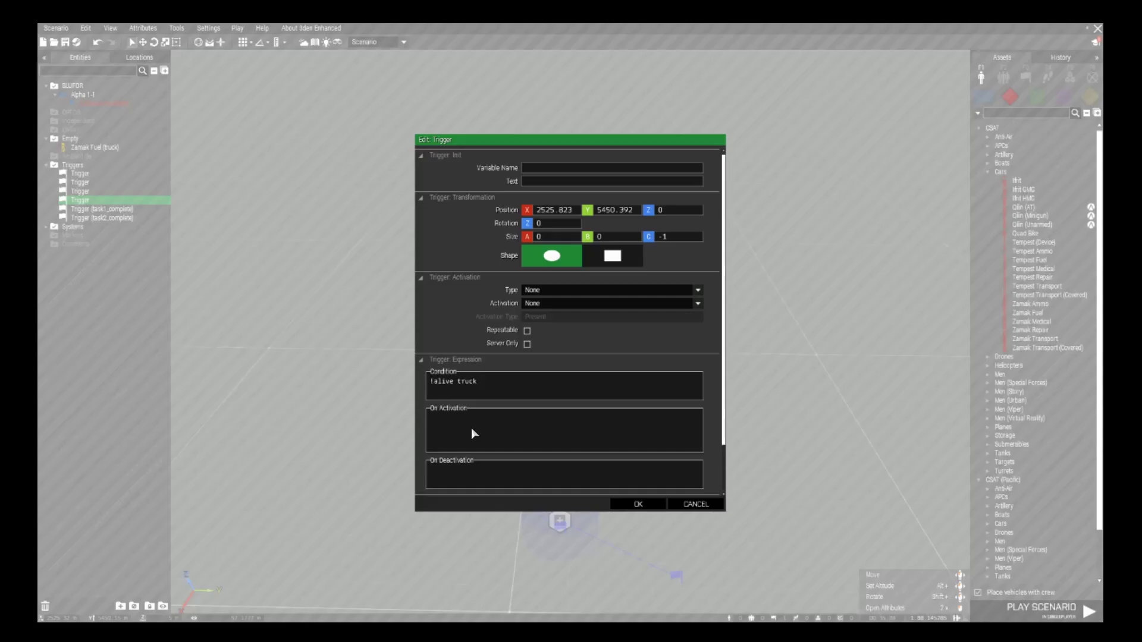
click(694, 505)
Set the title of the third Create Task module to Kill Truck
double_click(536, 386)
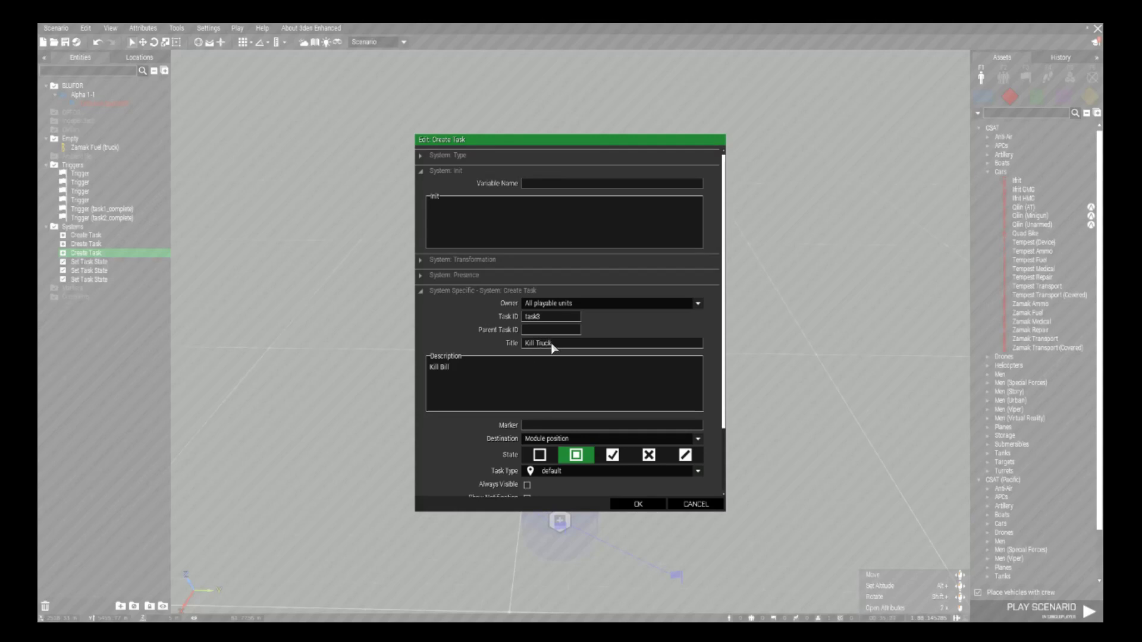
click(638, 504)
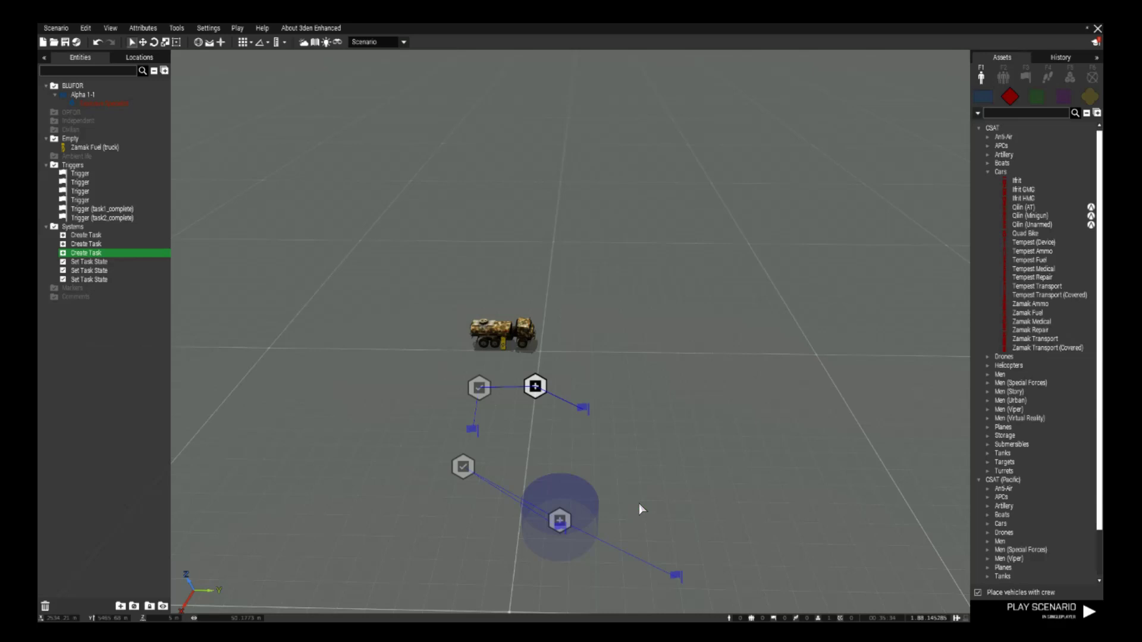
Replace the third task's Set Task State module with an End Scenario module in the same spot
click(479, 388)
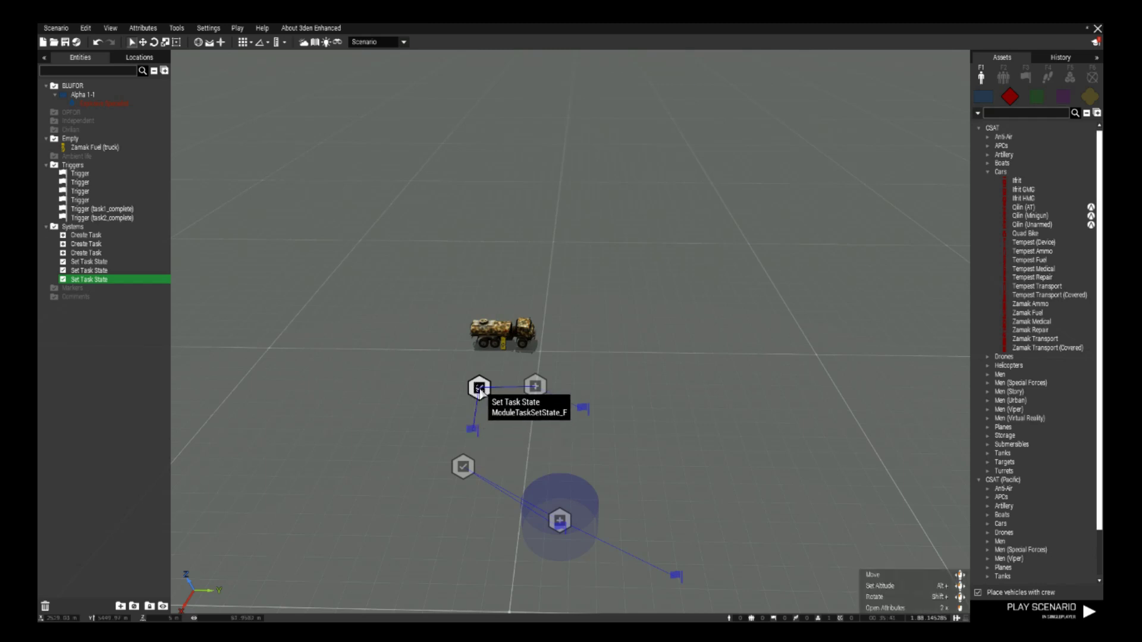
key(Delete)
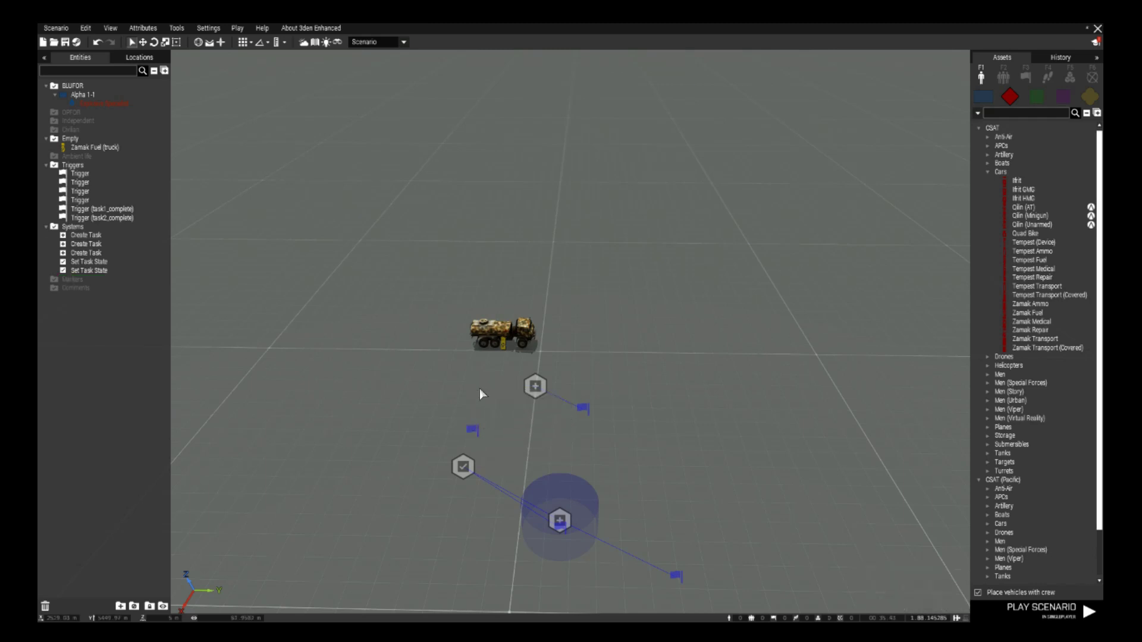
click(1070, 79)
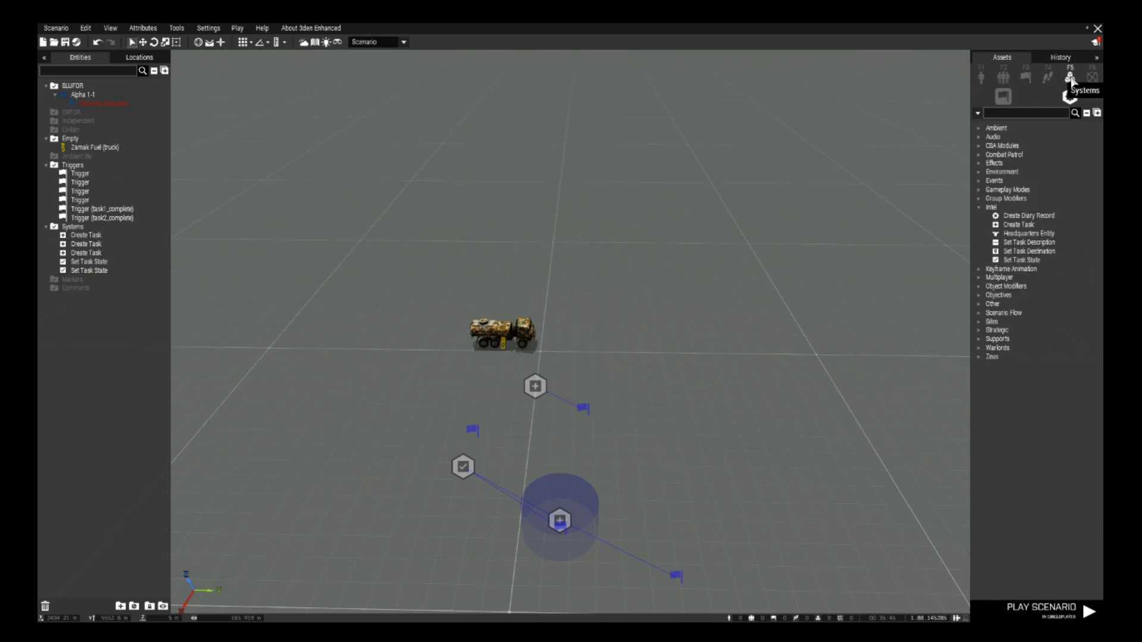
click(977, 314)
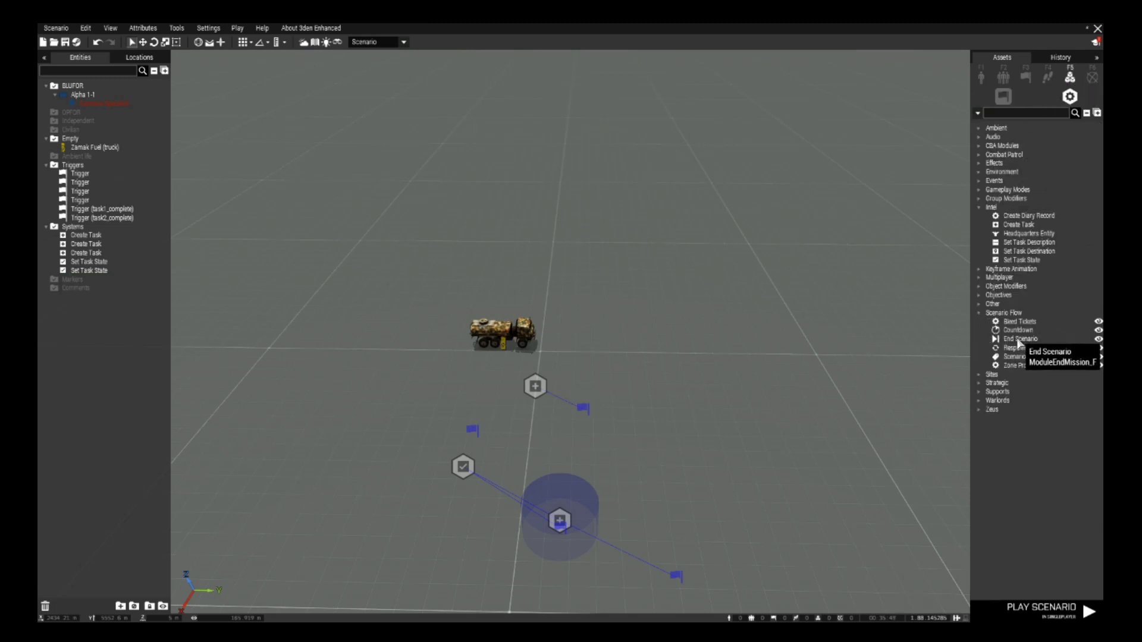
click(476, 390)
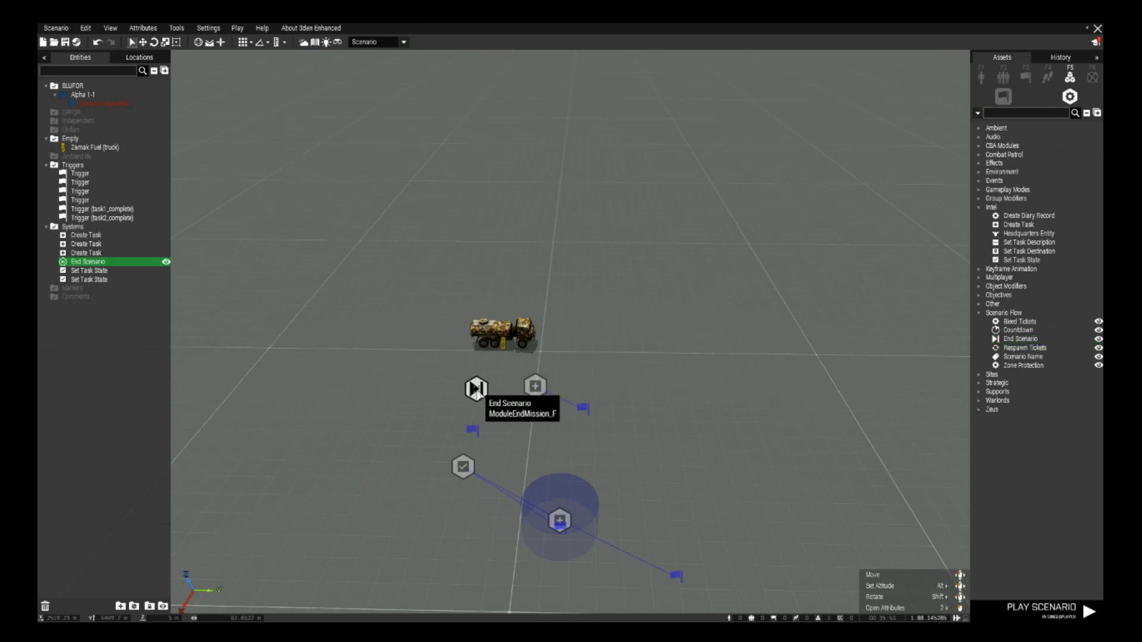
Check the !alive truck trigger's condition and sync the trigger to the End Scenario module
click(473, 430)
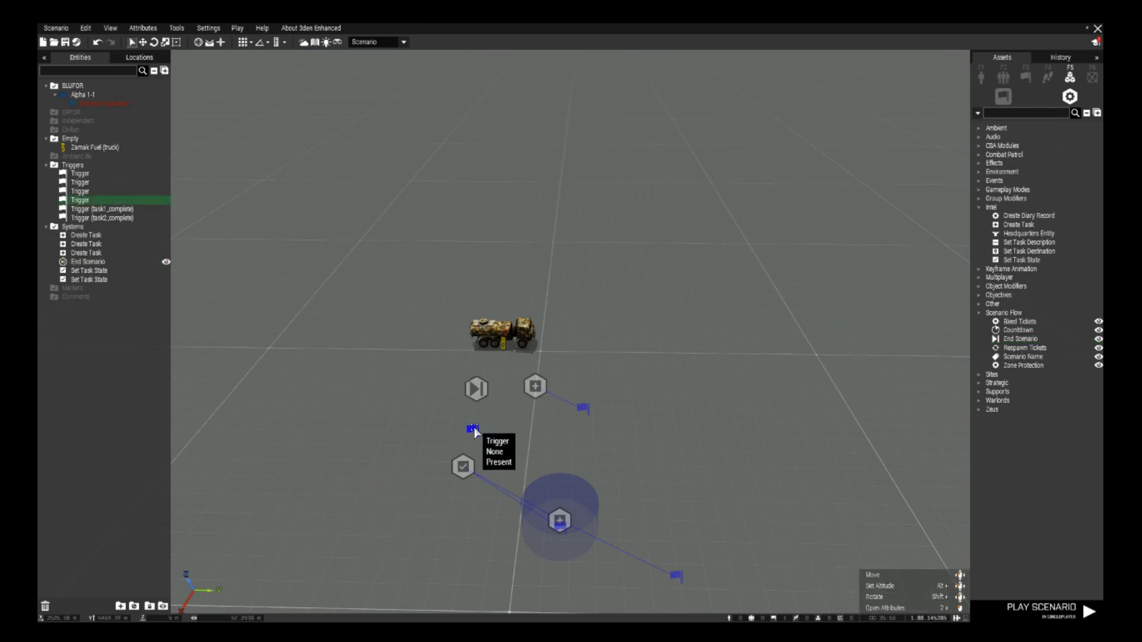
double_click(473, 429)
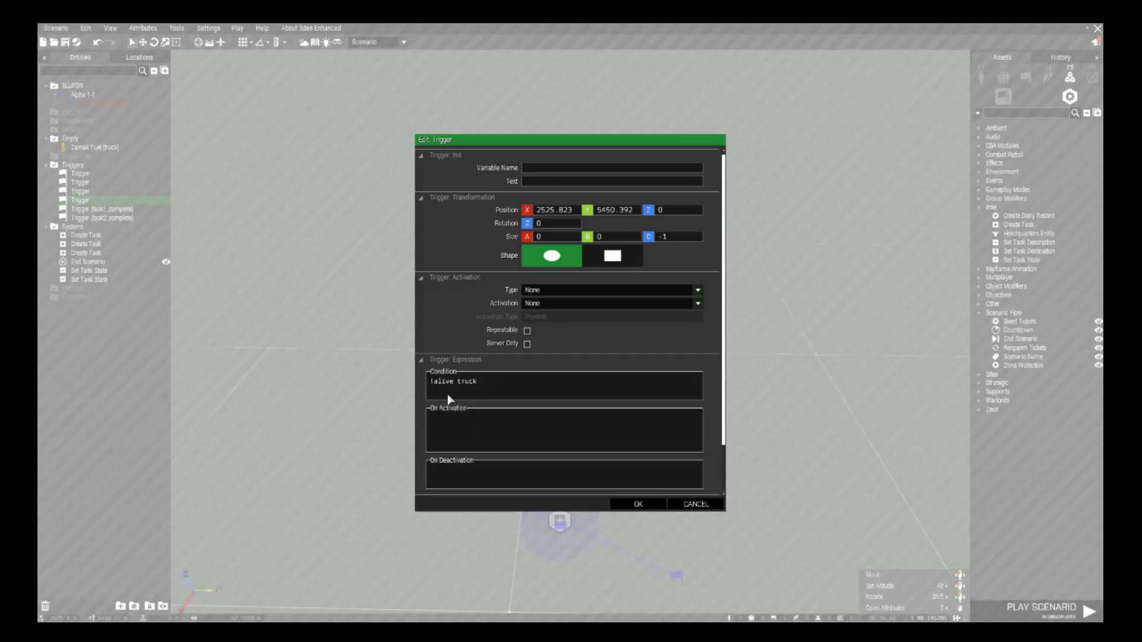
click(648, 507)
right_click(471, 429)
mouse_move(564, 441)
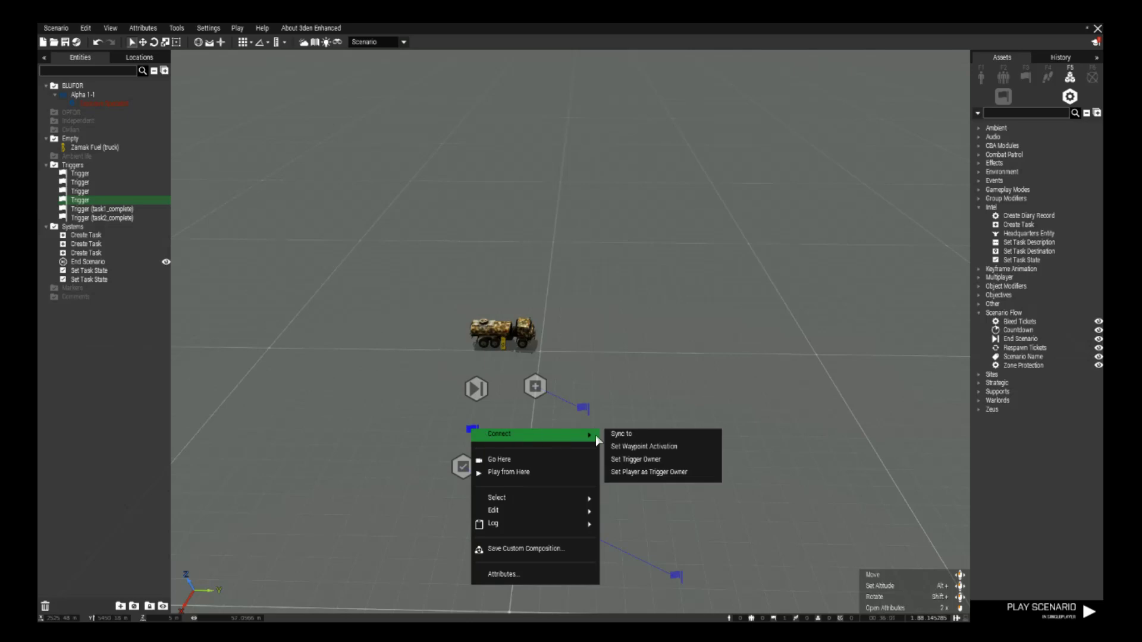
click(621, 434)
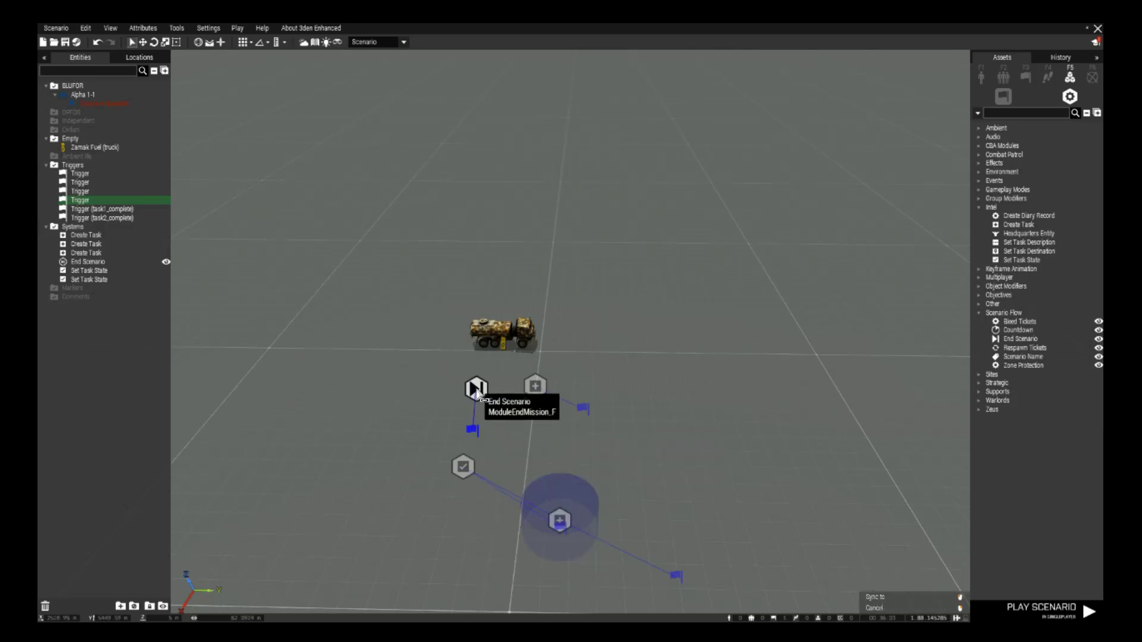
click(477, 394)
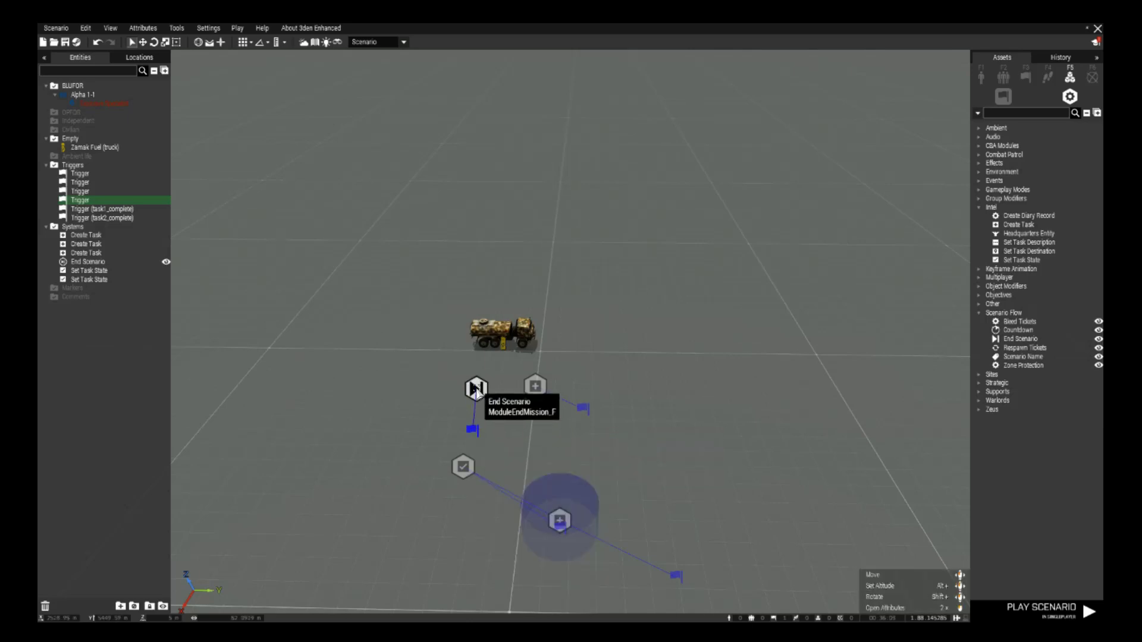
Configure the End Scenario module with type Mission Completed and custom status Completed
double_click(476, 390)
click(559, 304)
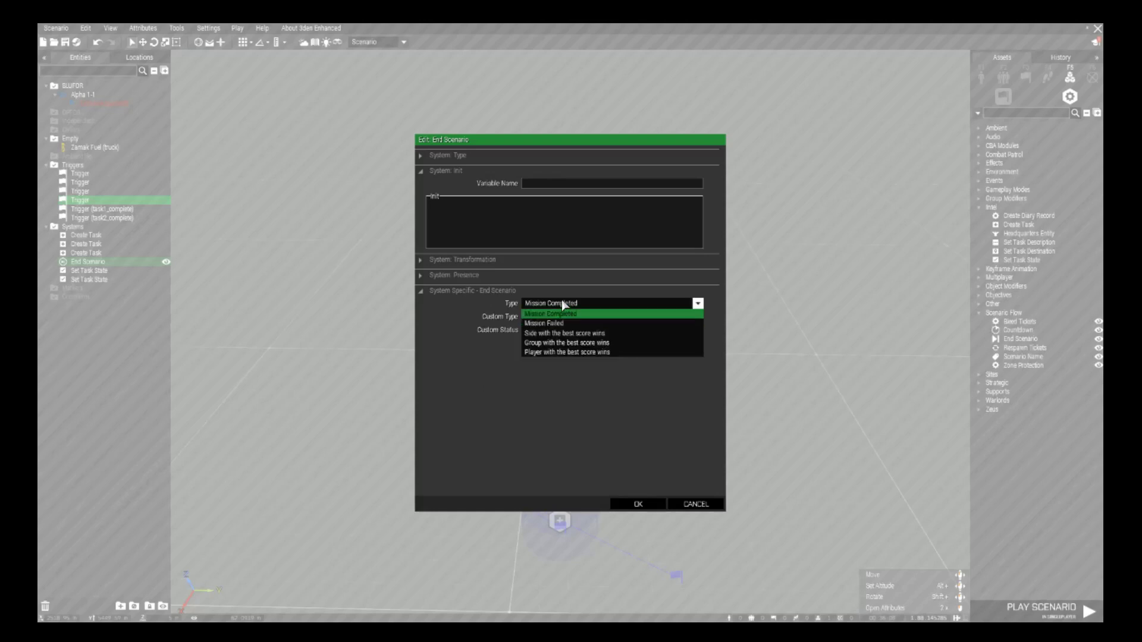
click(562, 301)
click(552, 330)
click(551, 331)
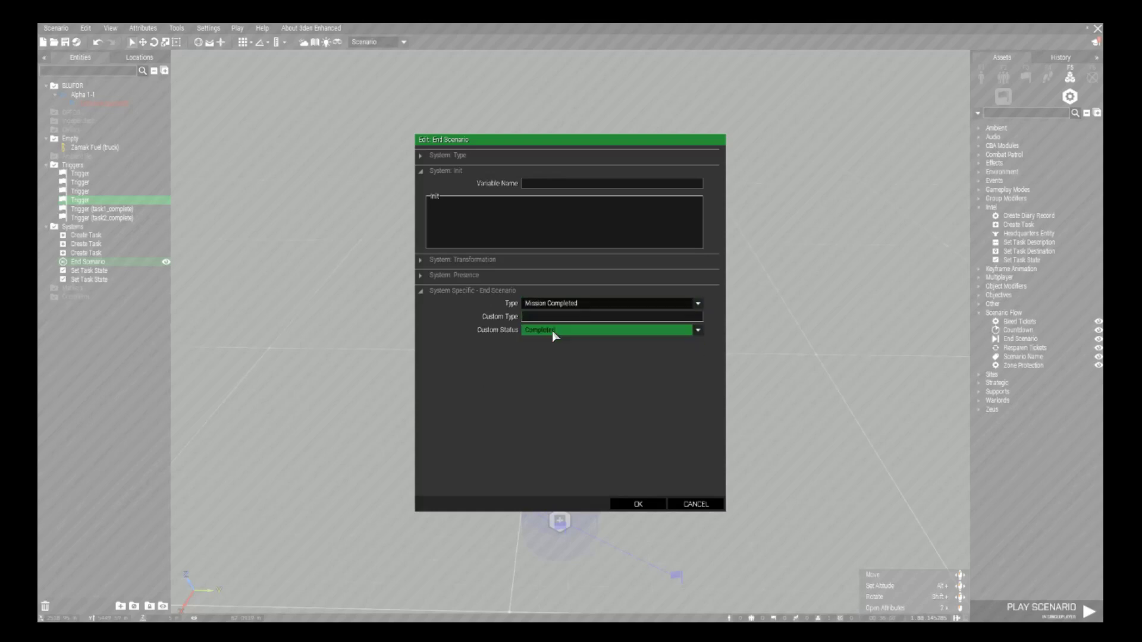
click(637, 503)
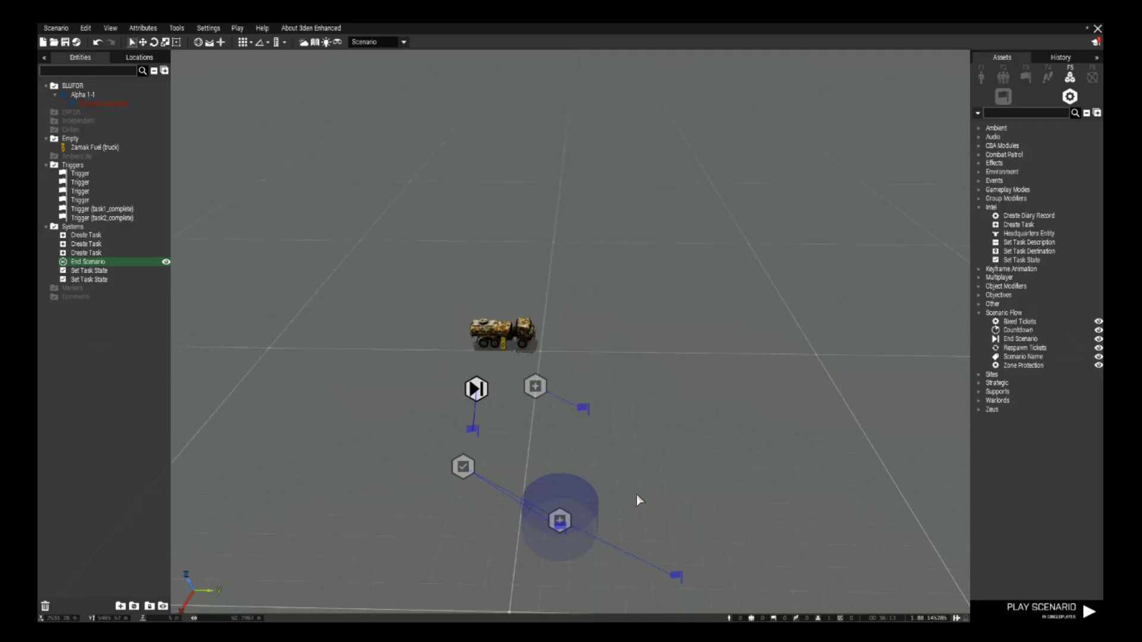
Preview the scenario and walk the soldier through both move-task areas toward the truck to trigger the Kill Truck task
key(s)
mouse_move(628, 509)
right_down()
mouse_move(603, 496)
mouse_move(630, 505)
right_up()
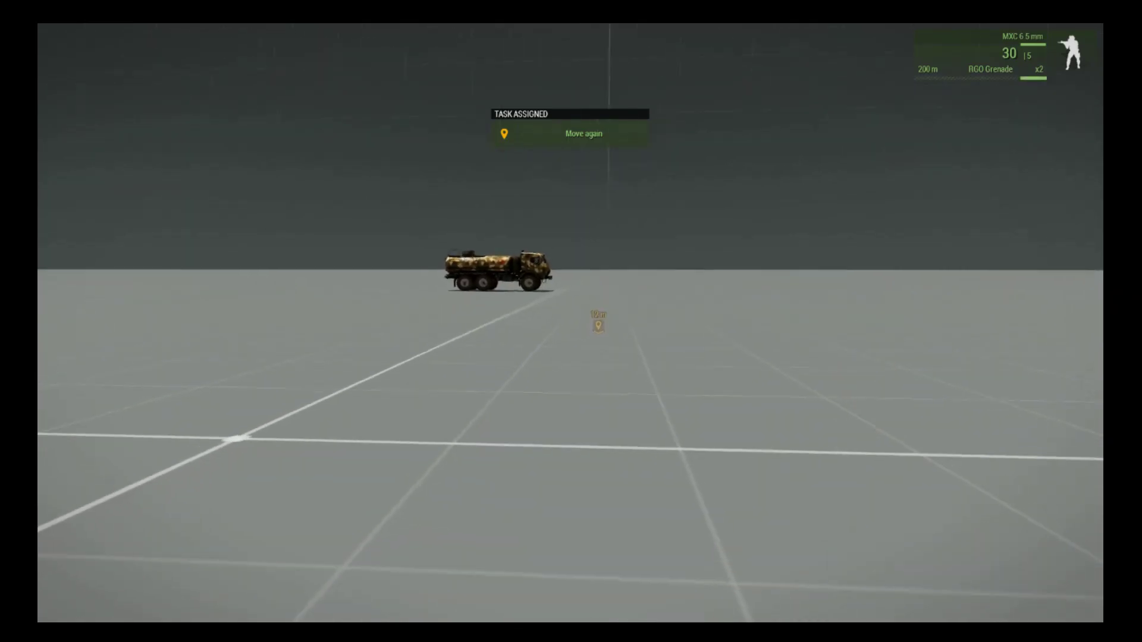
key(w)
key(w)
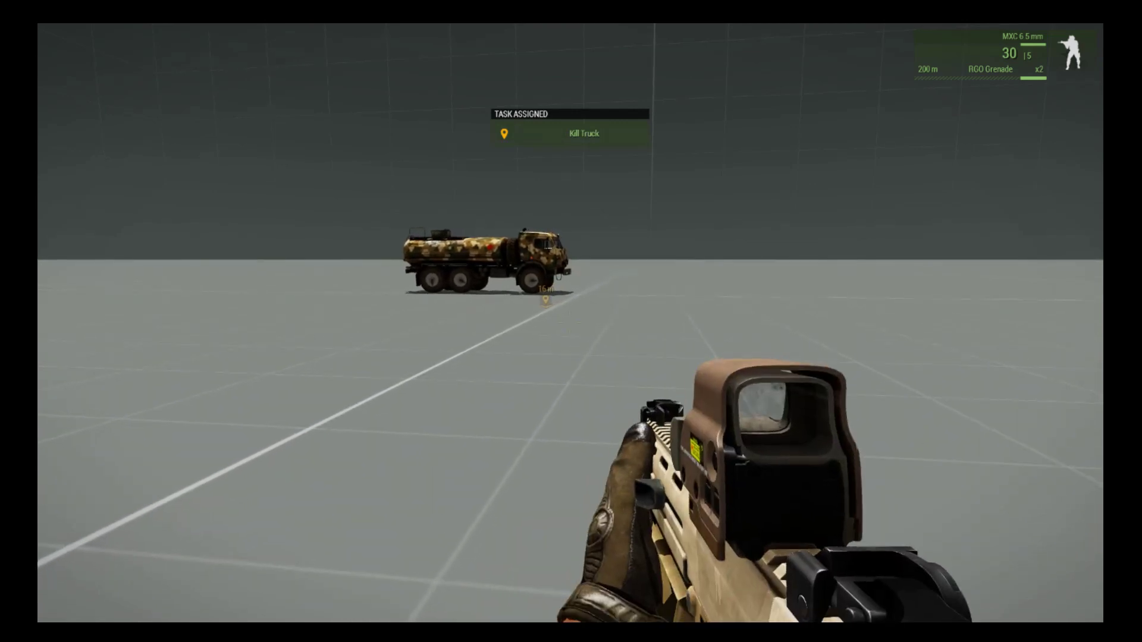
key(w)
key(w)
key(w)
Approach the fuel truck and place an Explosive Charge beneath it beside the front wheel
scroll(570, 321, down, 1)
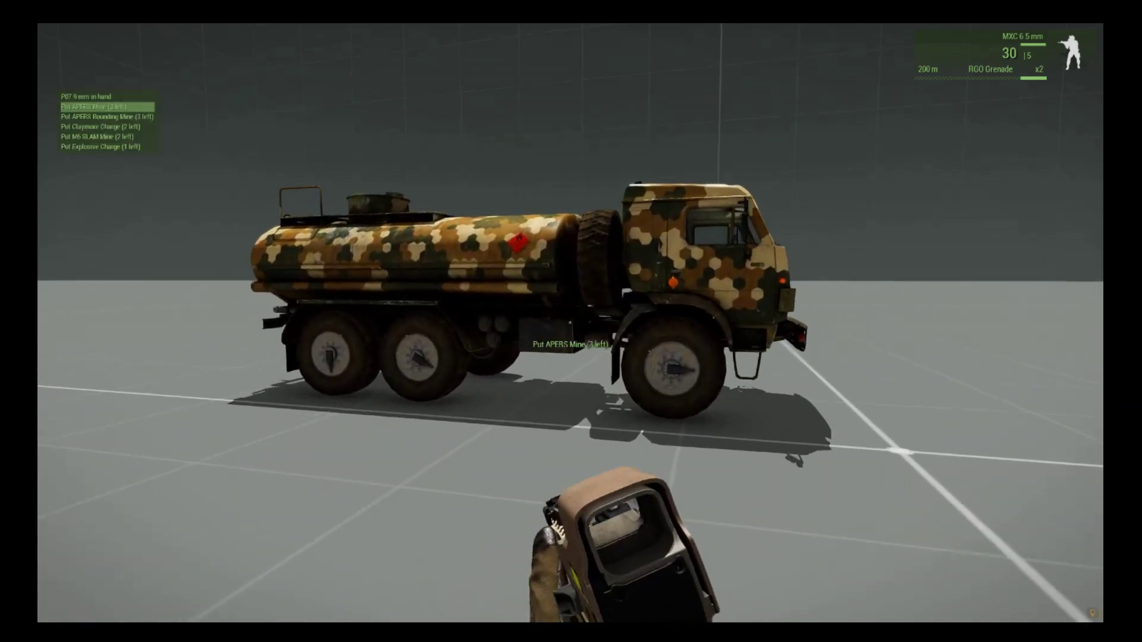
key(w)
scroll(571, 322, down, 4)
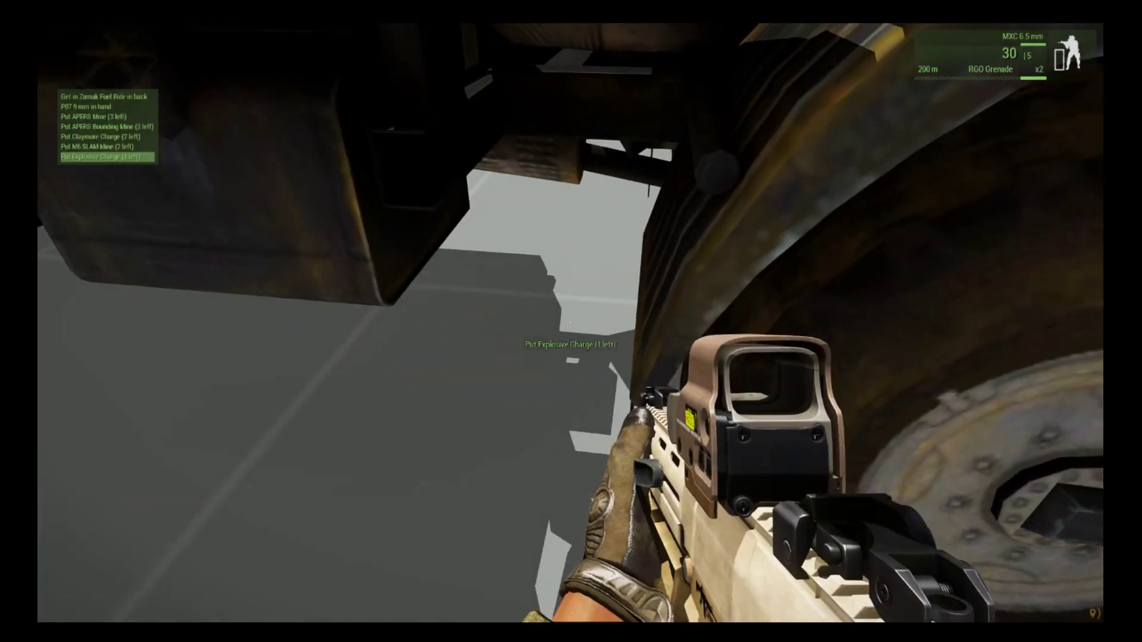
middle_click(571, 321)
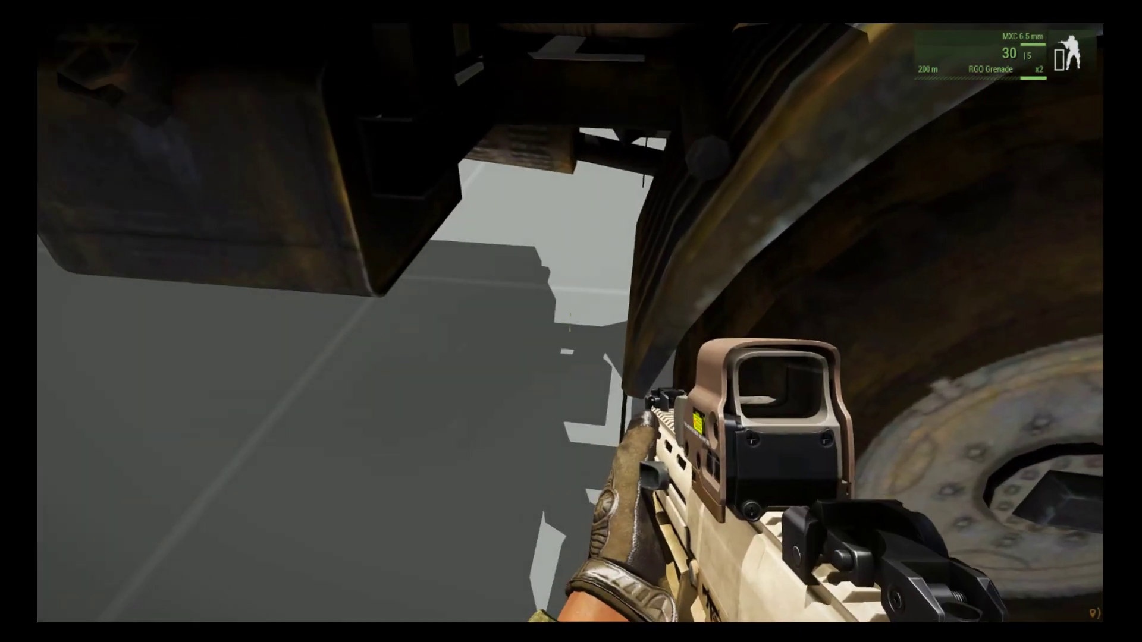
key(x)
Run the soldier to a safe distance from the truck and touch off the placed bomb to test the scenario ending
key(s)
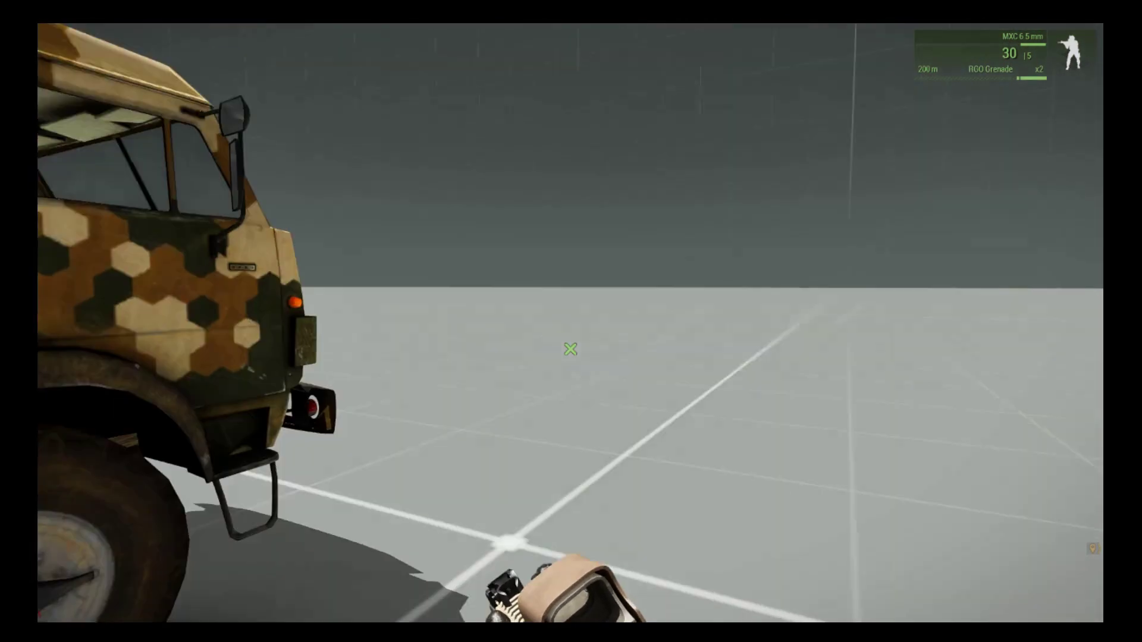
key(shift+w)
key(shift+w)
key(shift+w)
key(shift+w)
key(w)
key(a)
scroll(570, 321, down, 4)
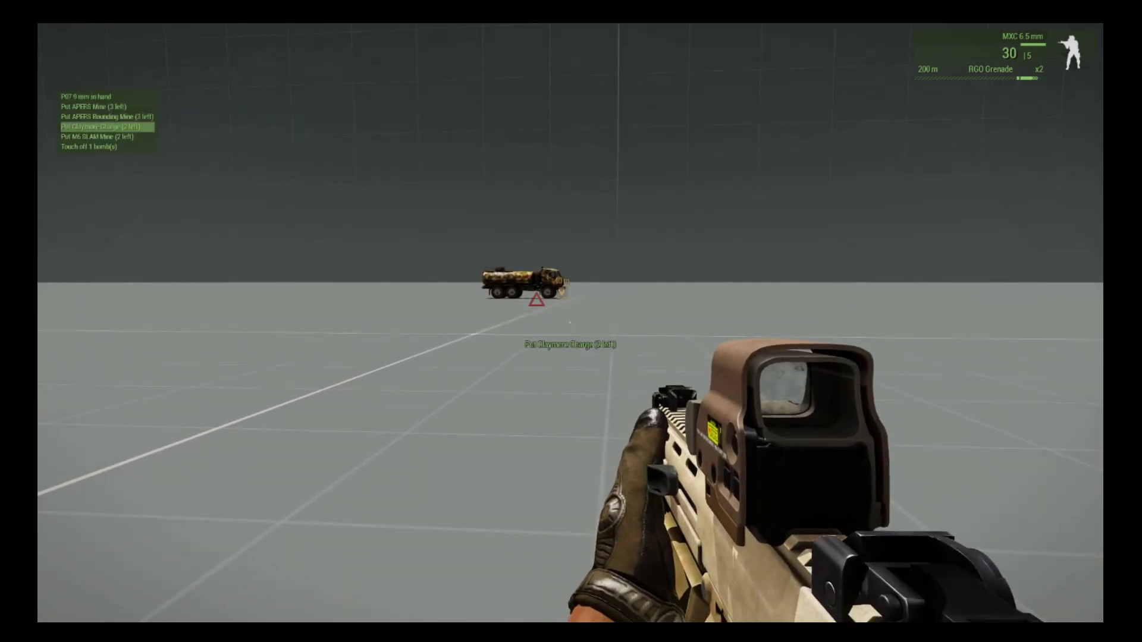
scroll(571, 321, down, 1)
scroll(570, 321, down, 1)
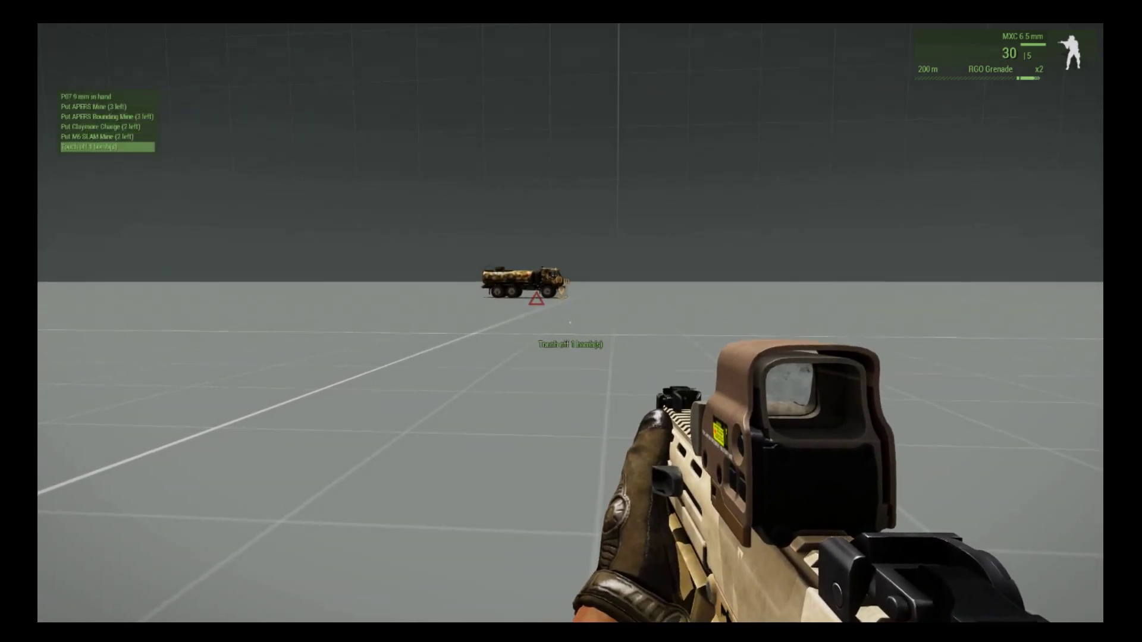
key(space)
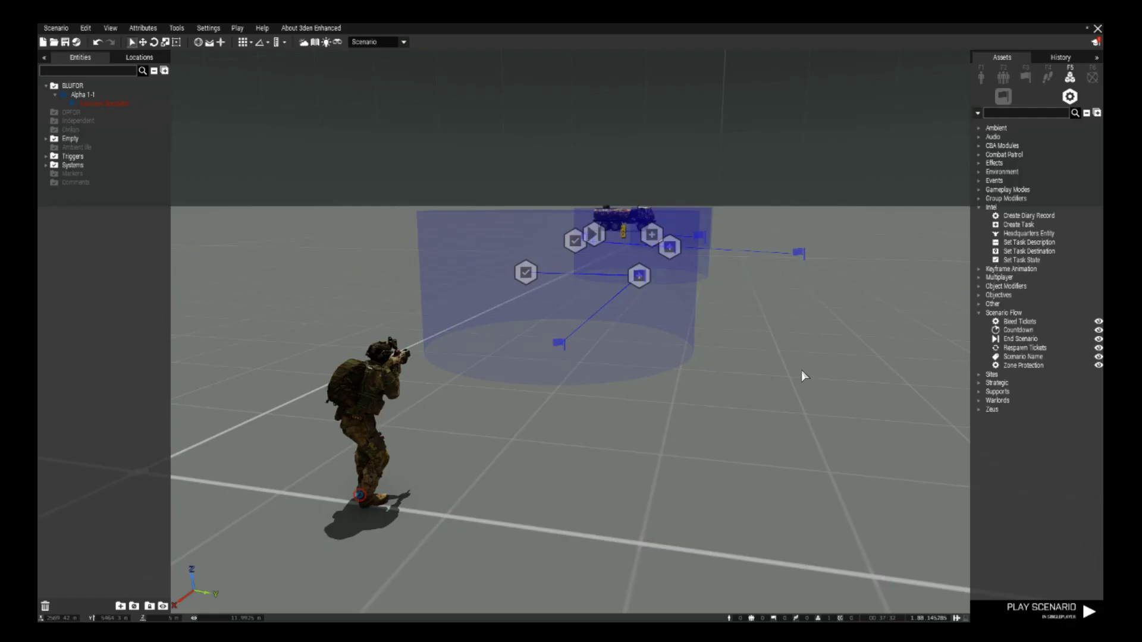
Examine the full chain of triggers, Create Task, Set Task State and End Scenario modules between the soldier and the truck
right_drag(801, 370, 842, 442)
key(q)
key(s)
key(a)
key(w)
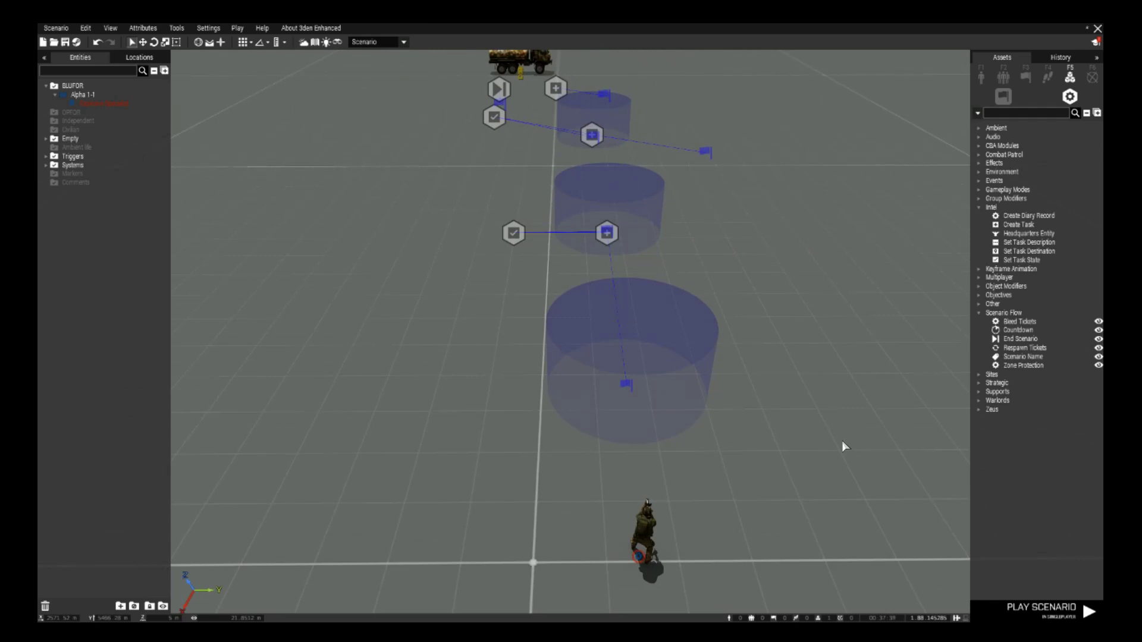
right_drag(845, 446, 822, 435)
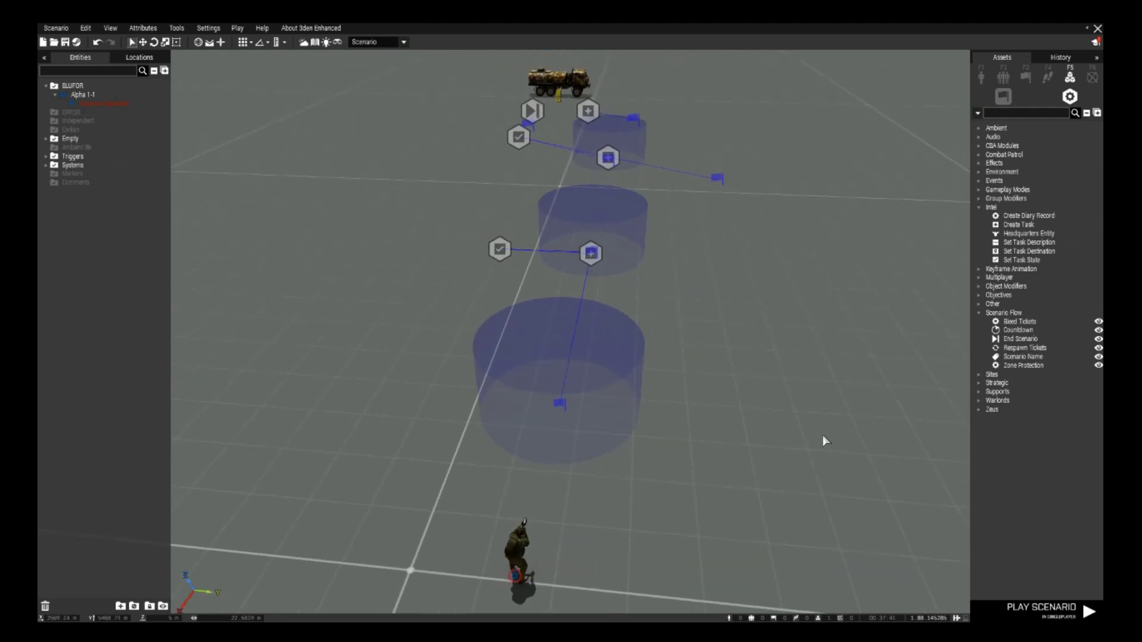
key(w)
right_drag(823, 436, 794, 421)
key(d)
key(a)
key(w)
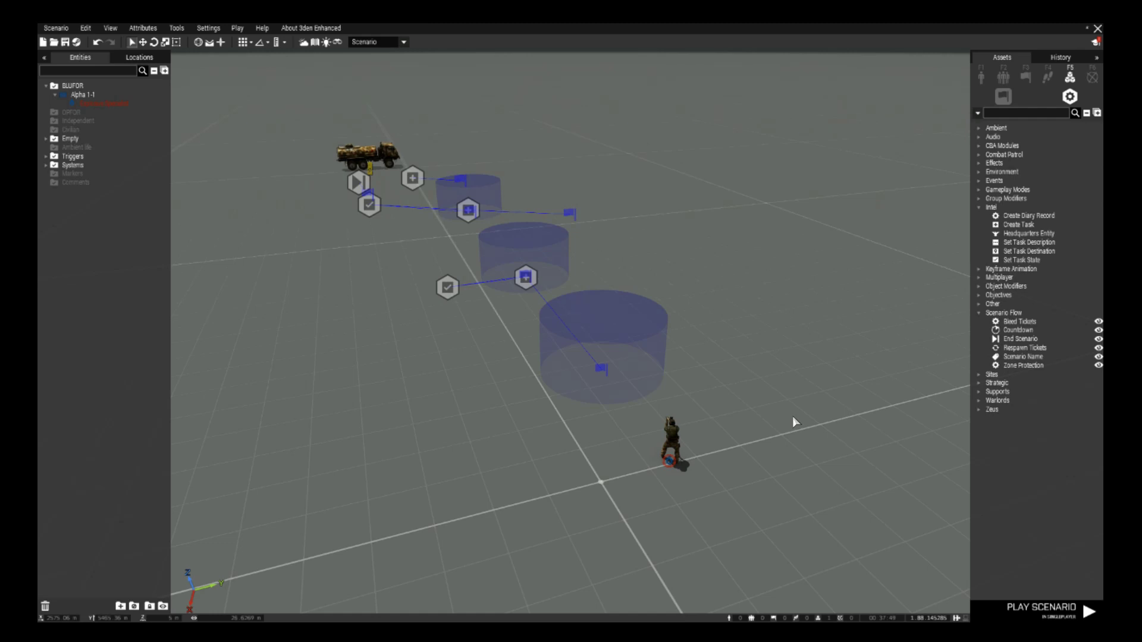